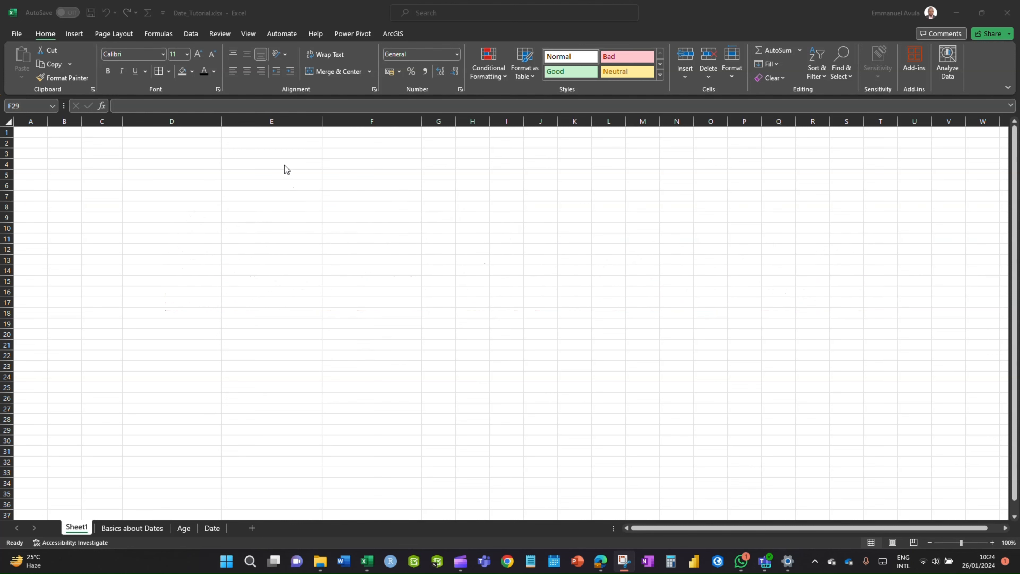
Enter =TODAY() in cell E2 and clear the cell again
click(284, 151)
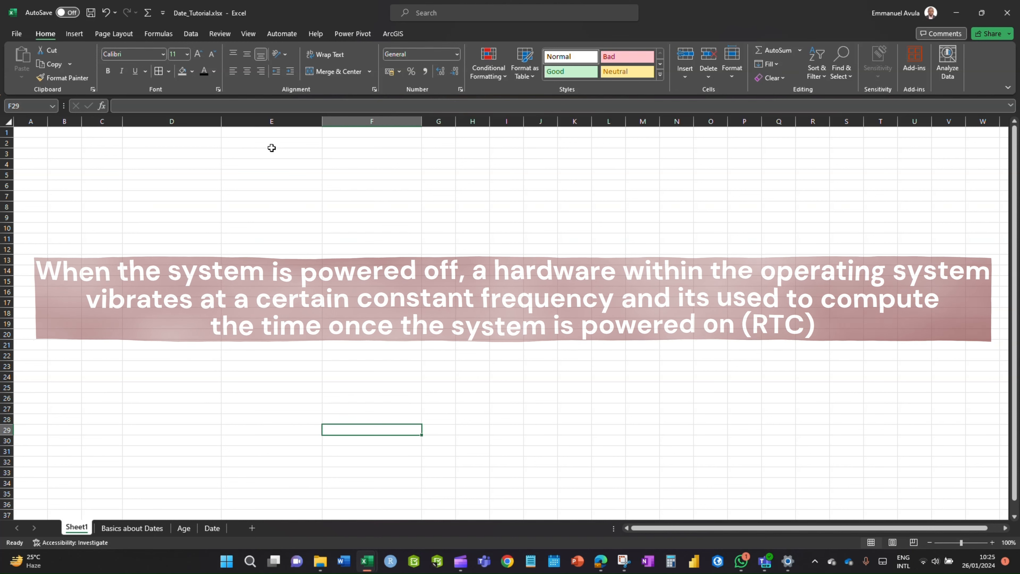
click(275, 144)
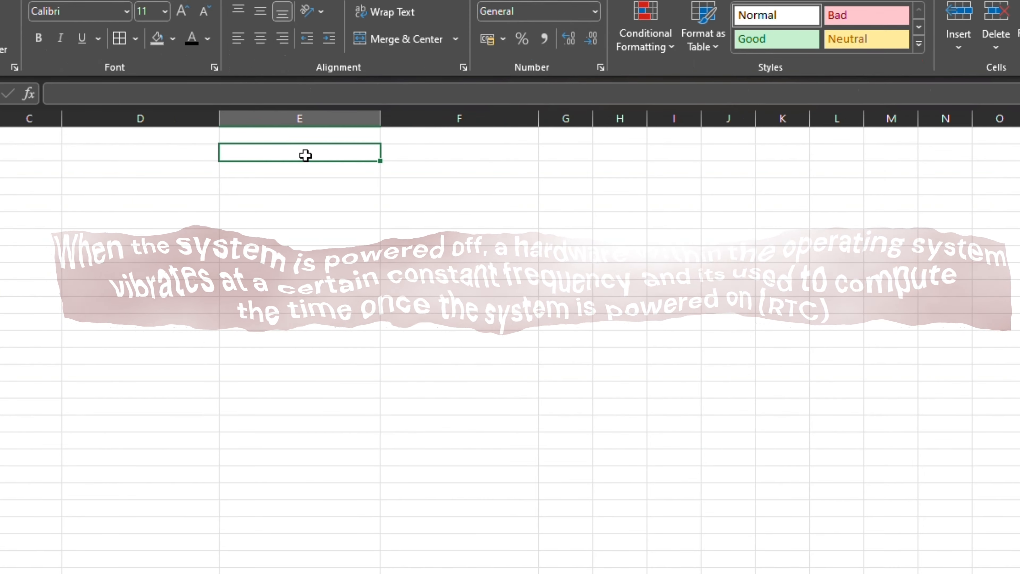
text(=)
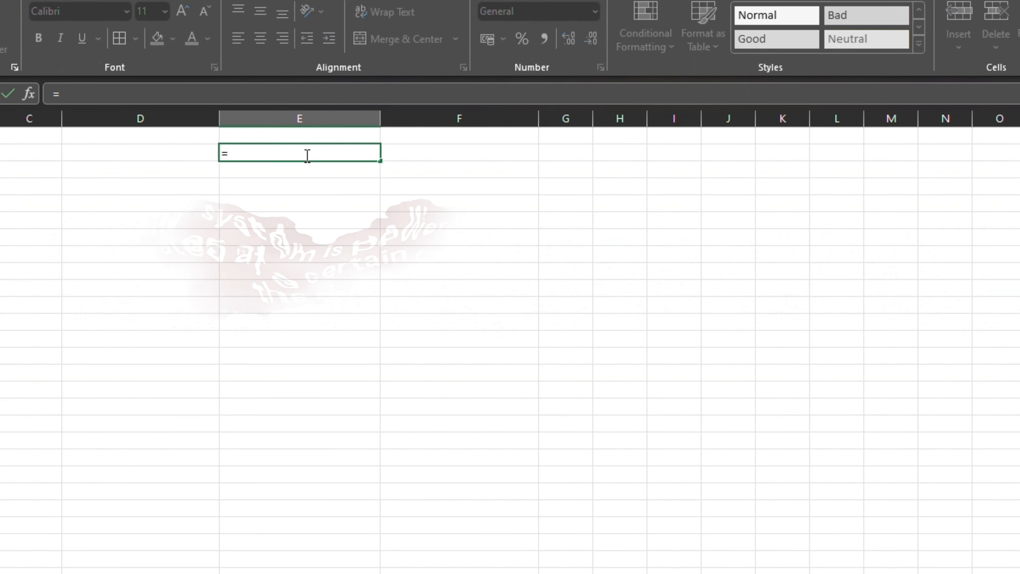
text(TODAY)
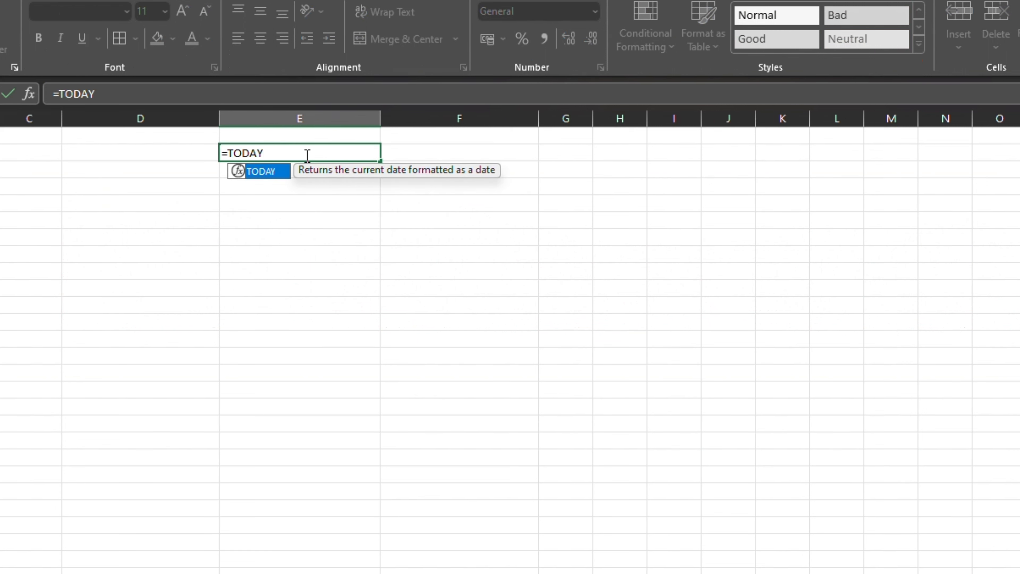
double_click(265, 172)
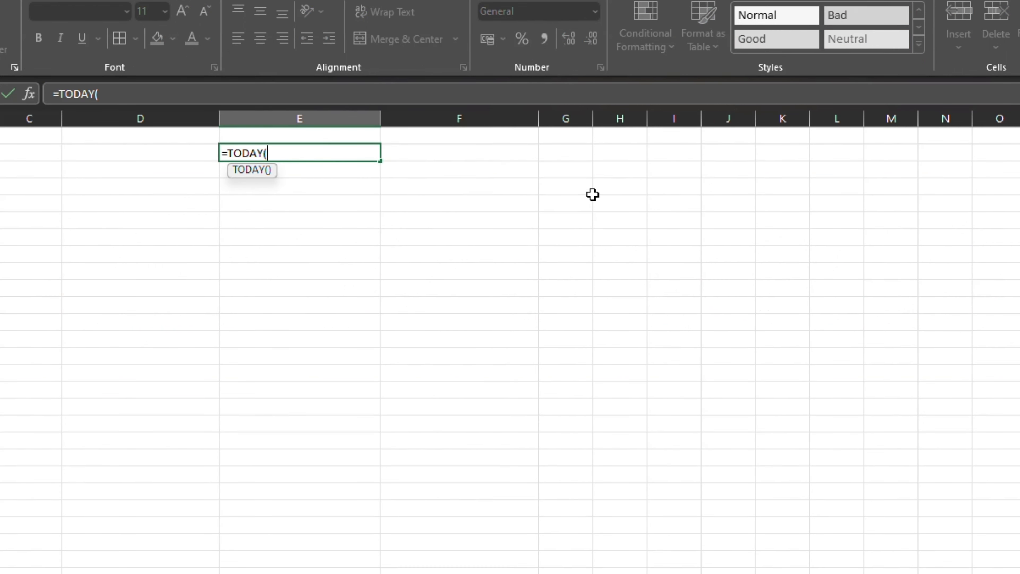
key(Return)
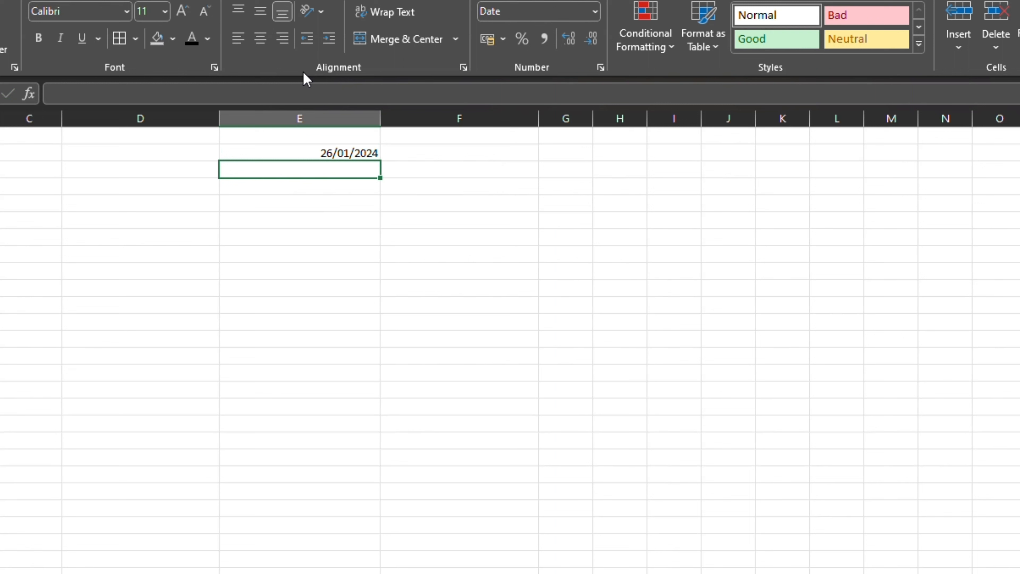
click(332, 153)
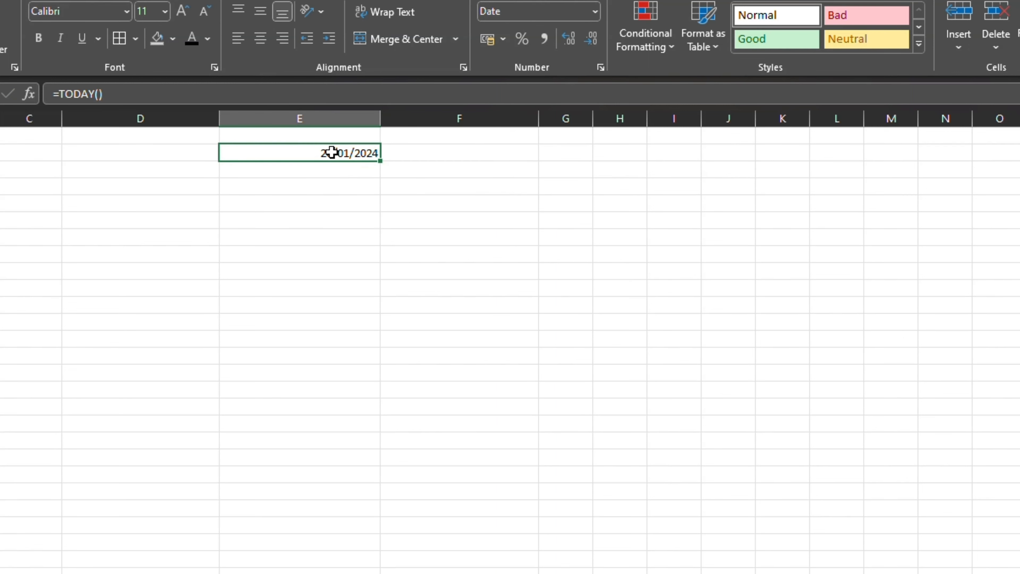
key(Delete)
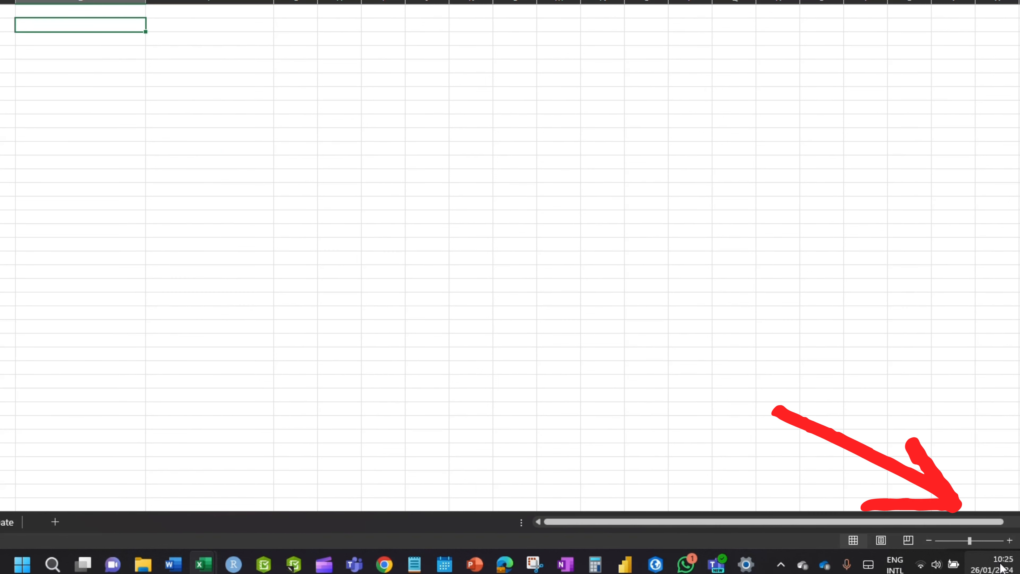
Open the Windows date and time settings to review the time zone and synchronization options, and return to the workbook
right_click(1002, 568)
click(960, 506)
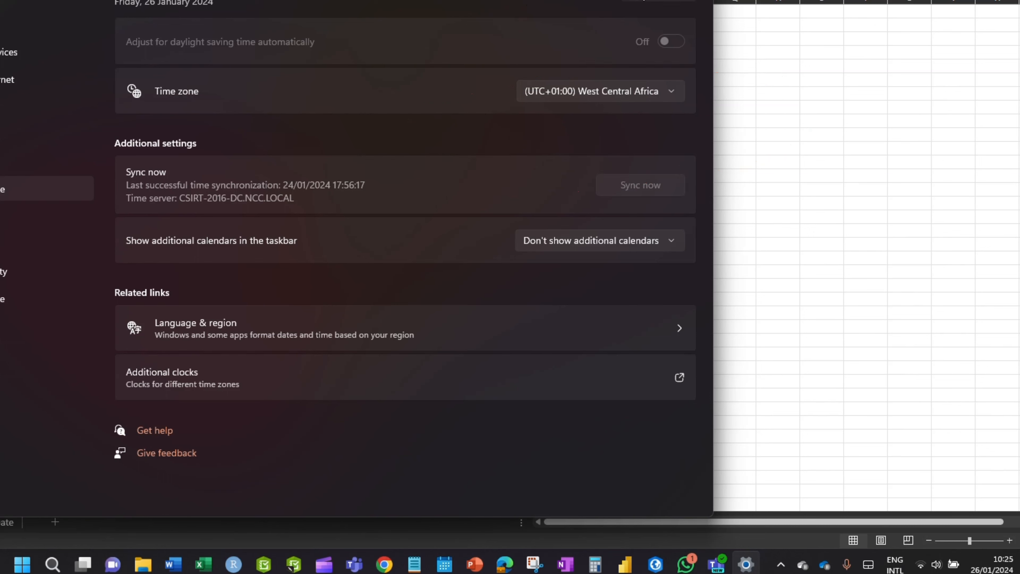
click(784, 123)
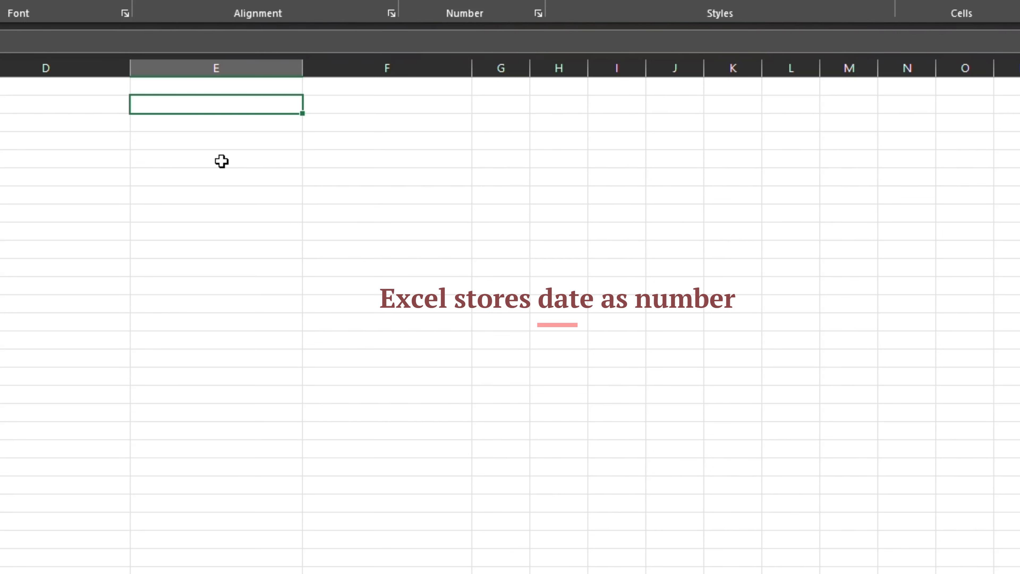
Enter =TODAY() in cell E2 and apply the Number format to the resulting date
text(=TOD)
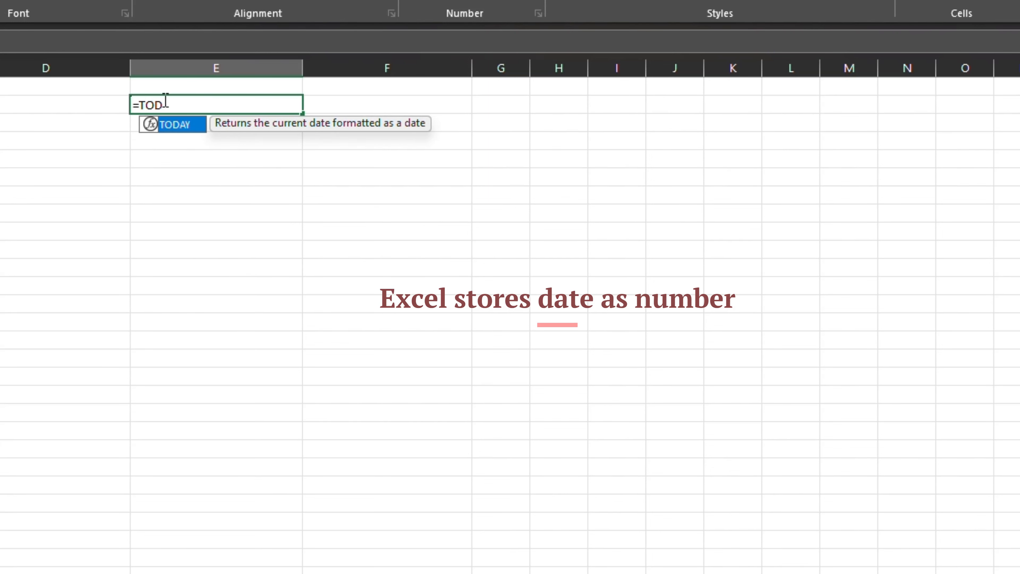
double_click(174, 125)
key(Return)
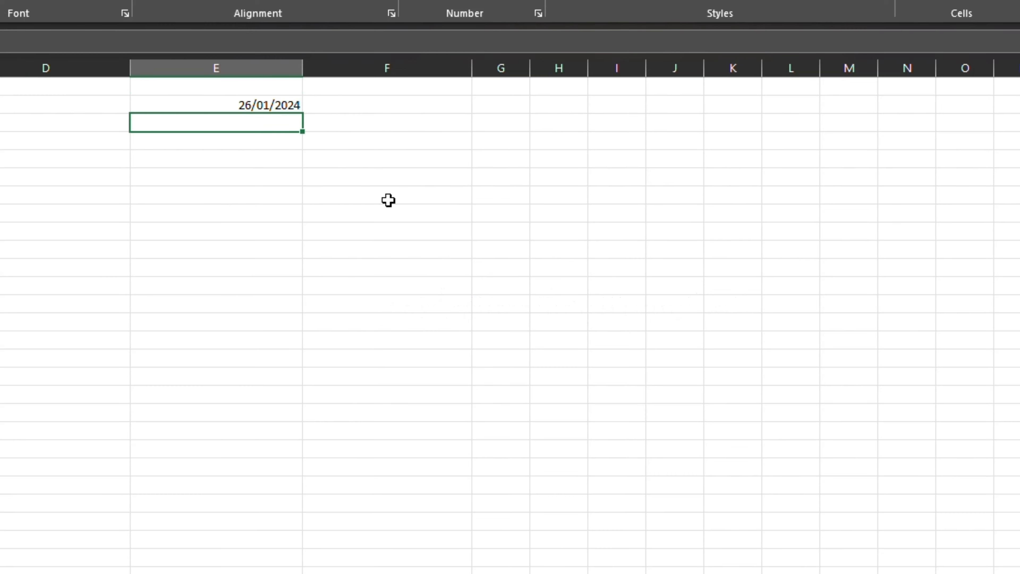
click(255, 105)
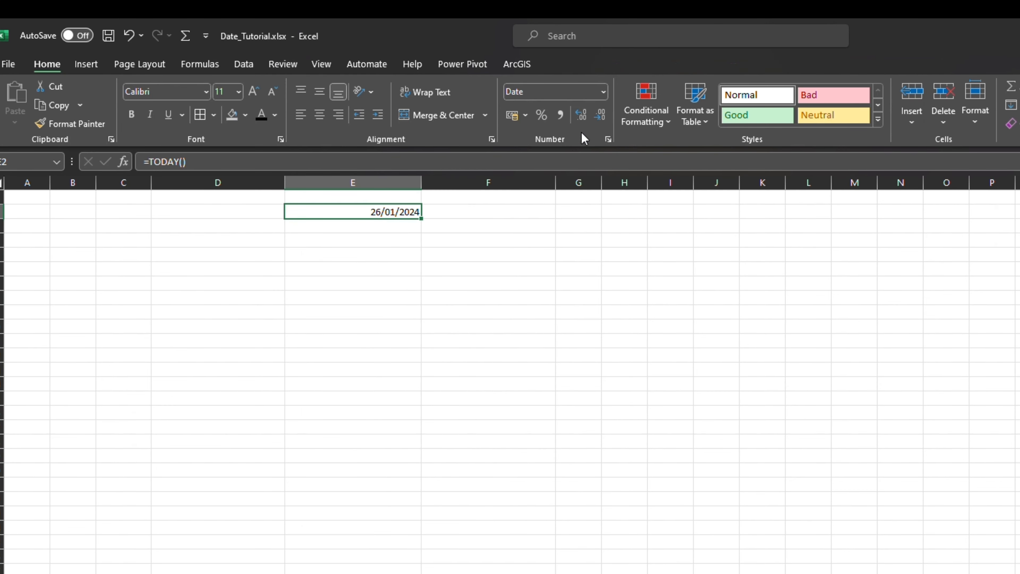
click(604, 91)
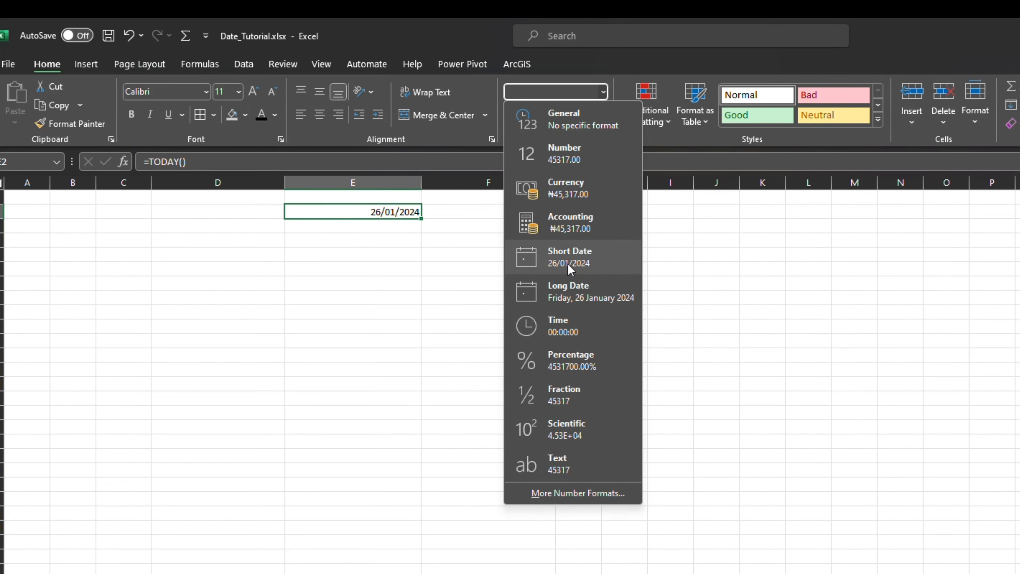
click(570, 155)
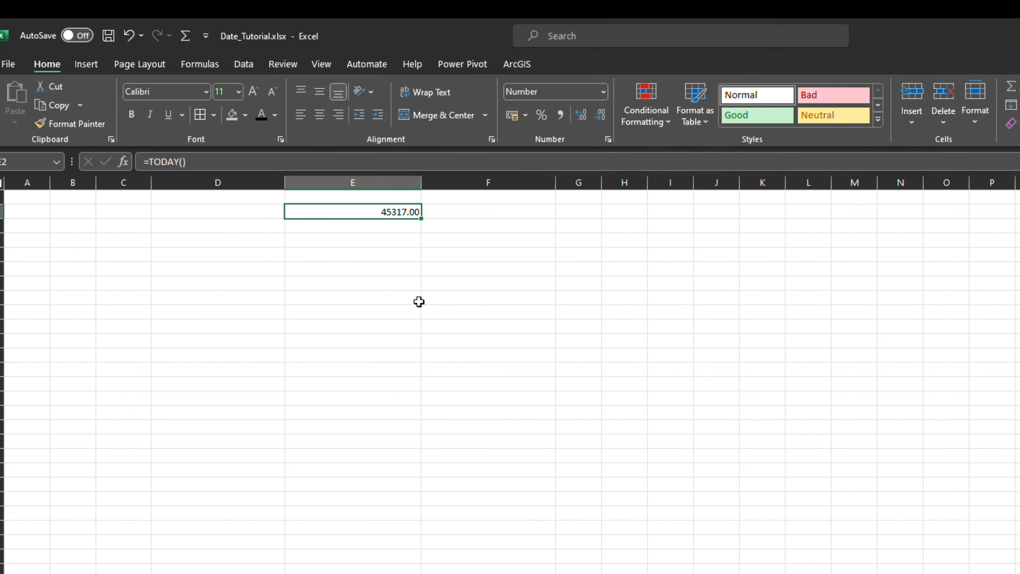
click(417, 282)
click(384, 214)
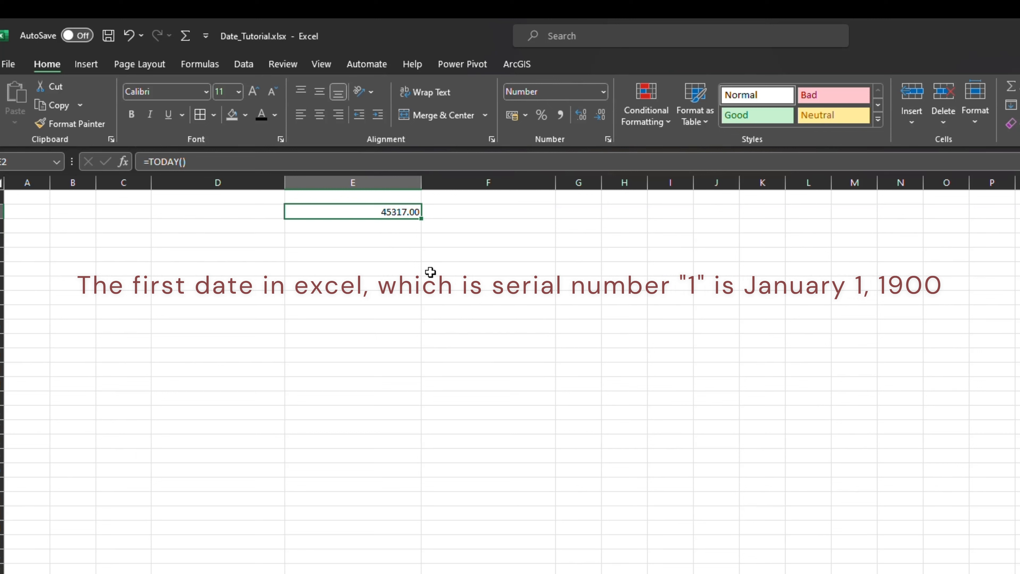
Enter the date 01/01/1900 in cell F2 and apply the Number format to it
click(479, 209)
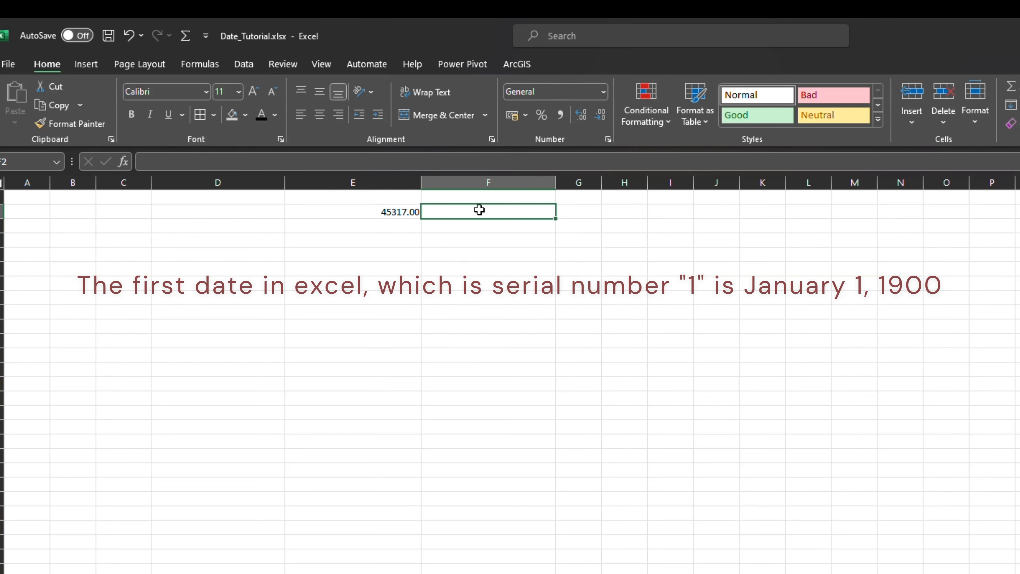
text(0)
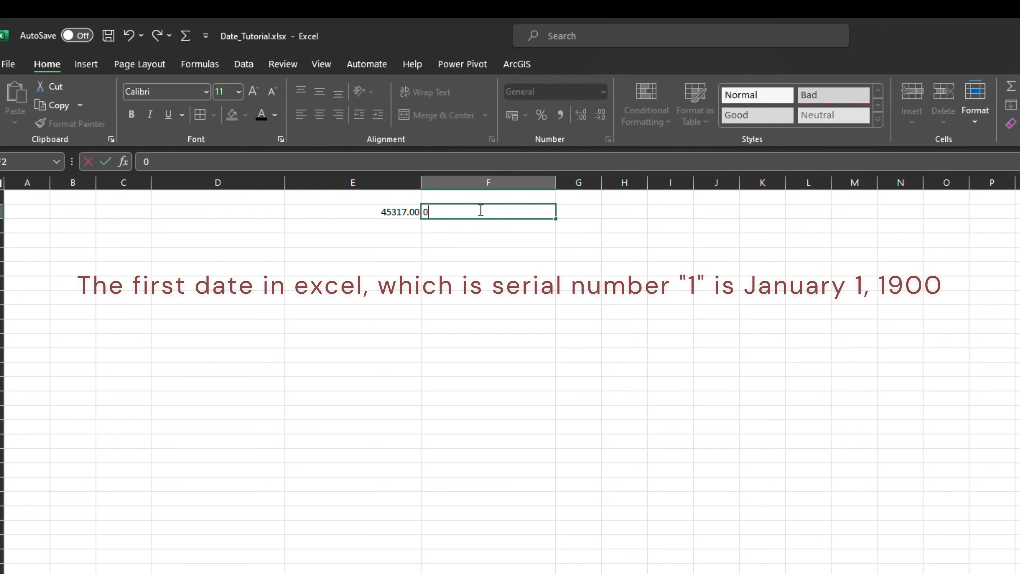
text(1/01/1900)
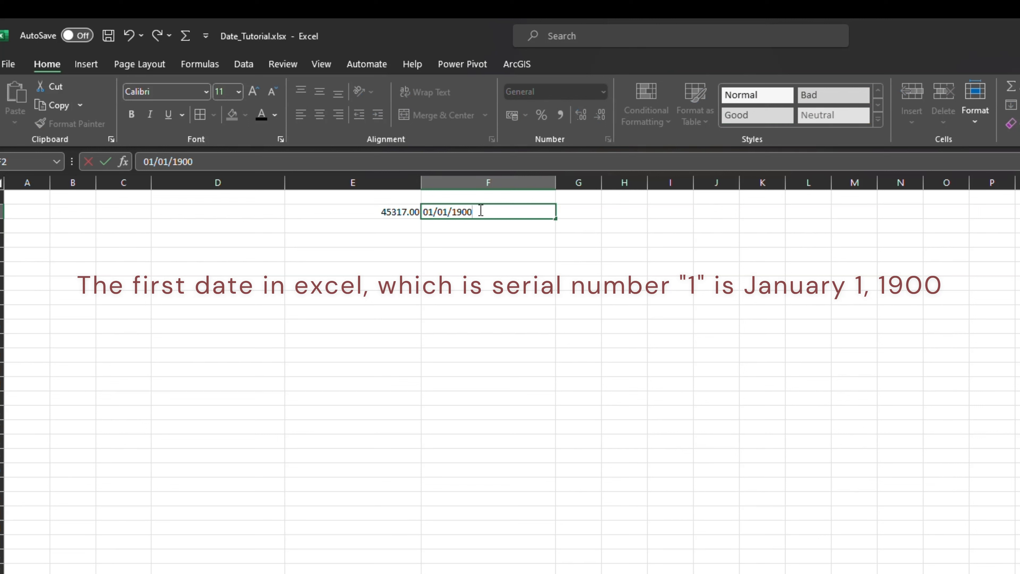
key(Return)
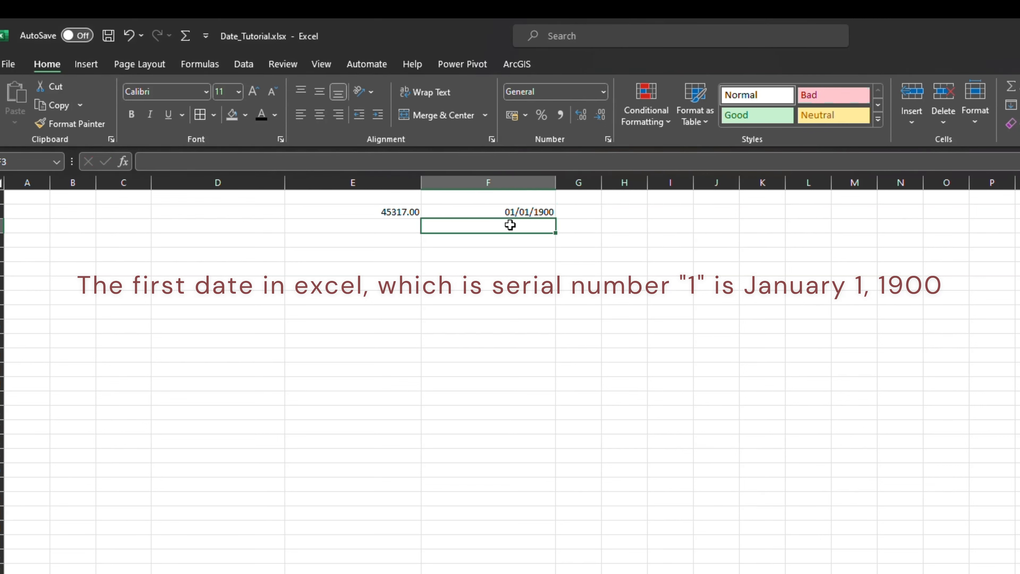
click(522, 210)
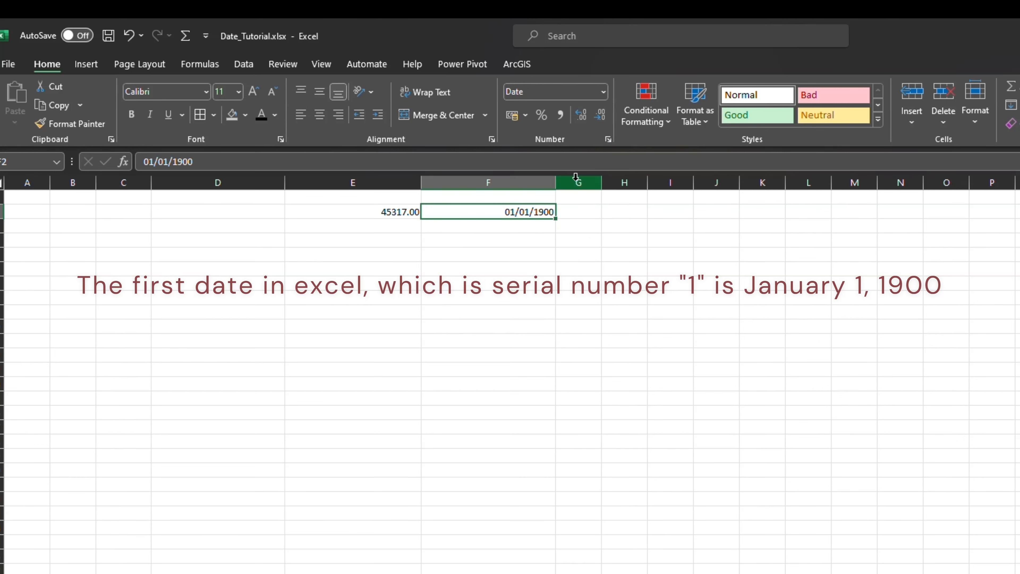
click(603, 93)
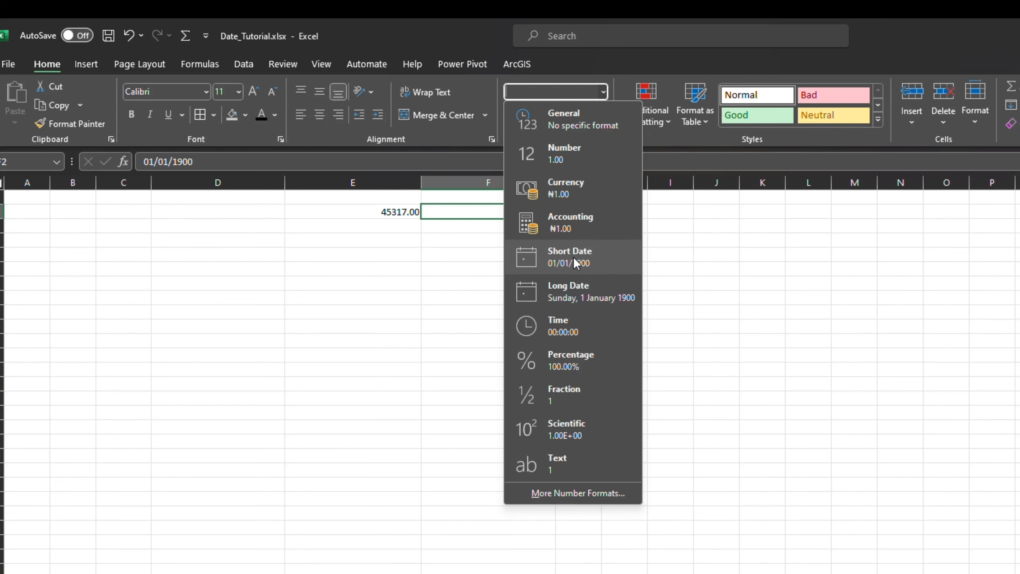
click(564, 153)
click(552, 340)
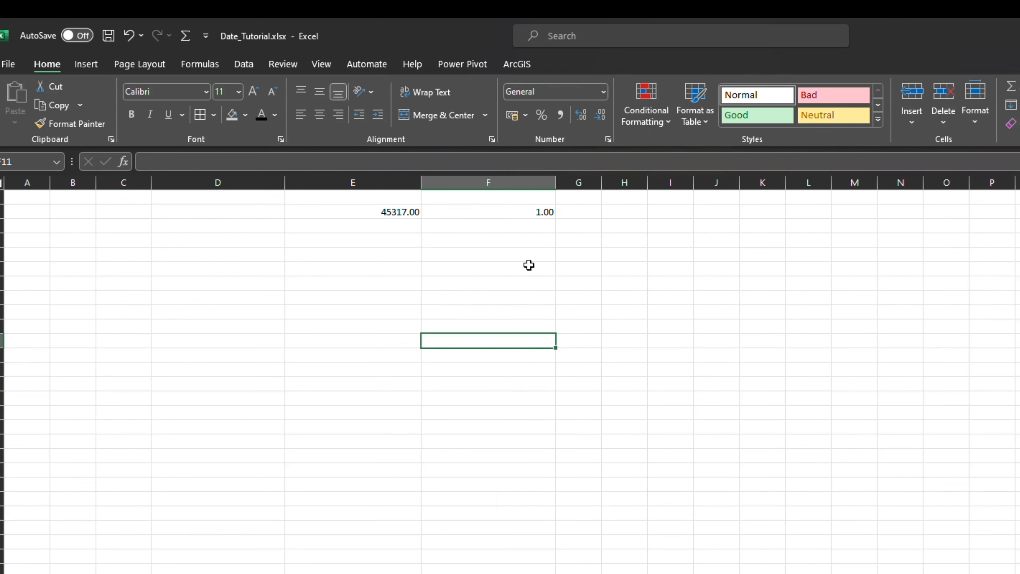
Change the format of cell F2, which holds the first date, to General
click(530, 211)
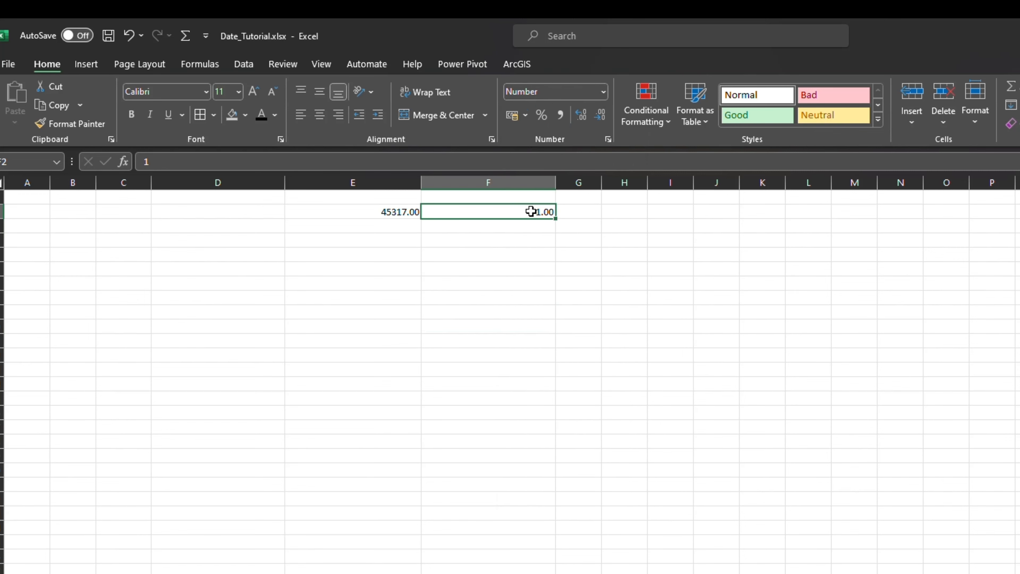
click(604, 91)
click(571, 123)
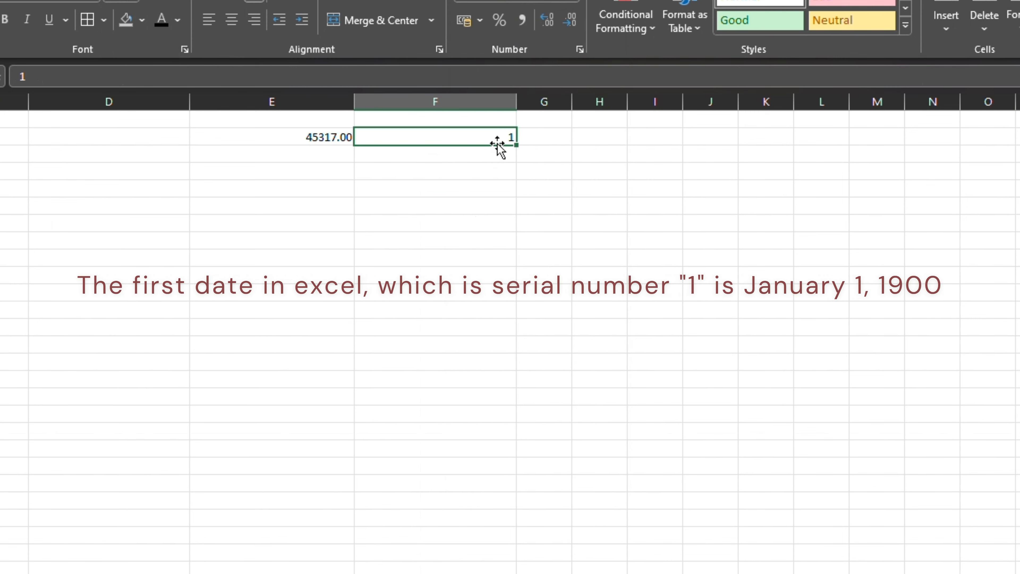
click(478, 239)
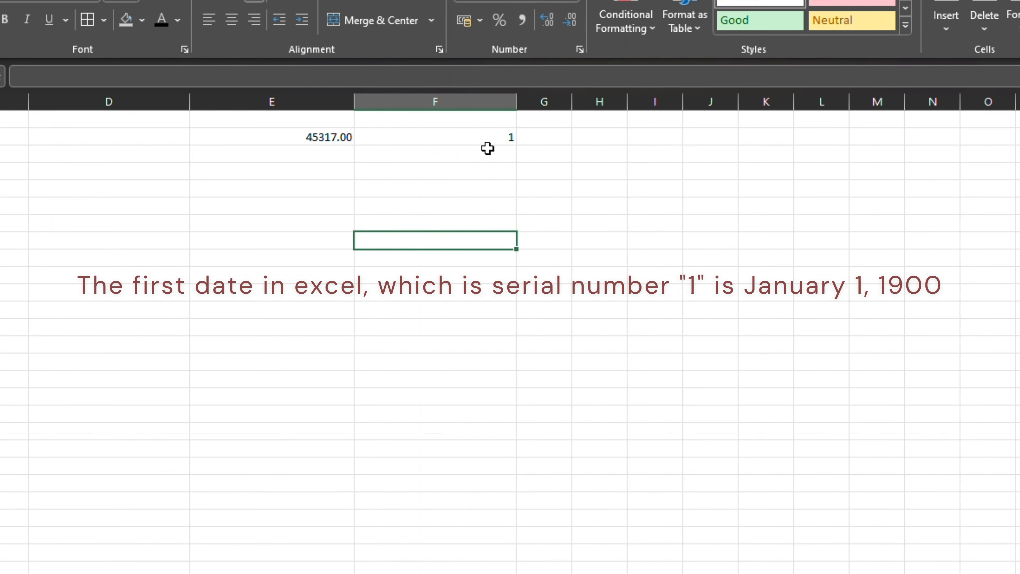
click(491, 138)
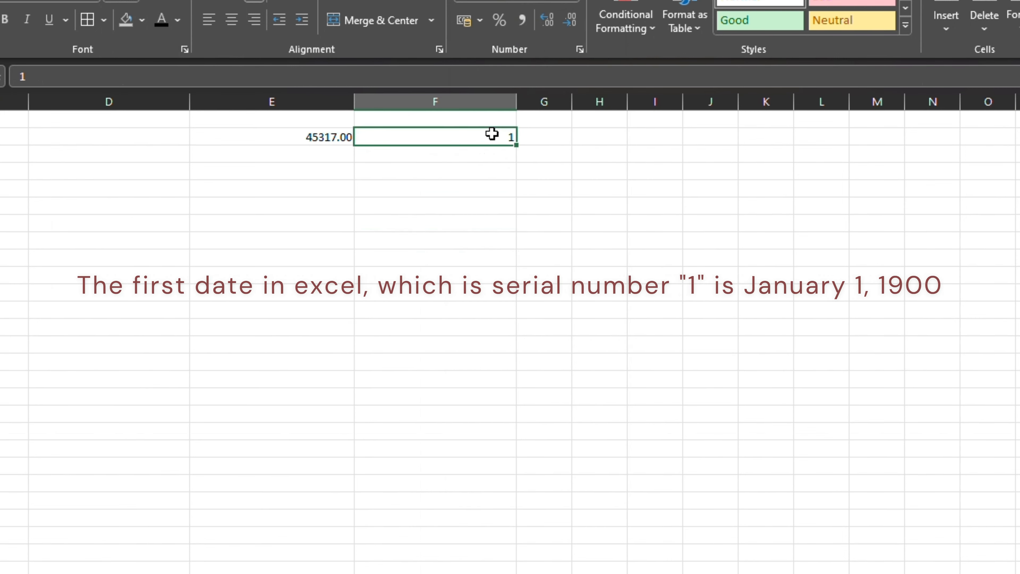
Change the format of the =TODAY() result in cell E2 to General
click(316, 139)
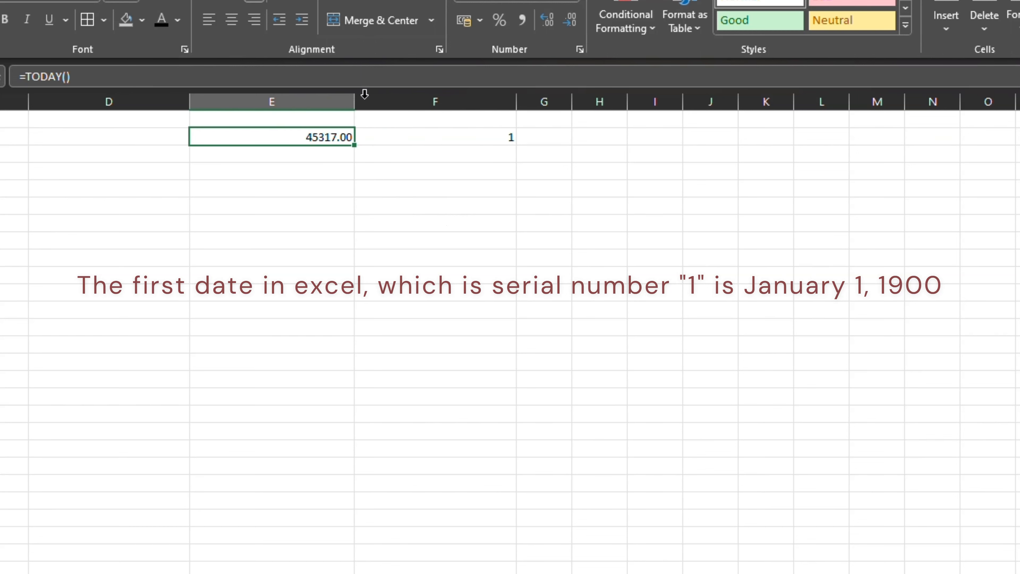
click(579, 3)
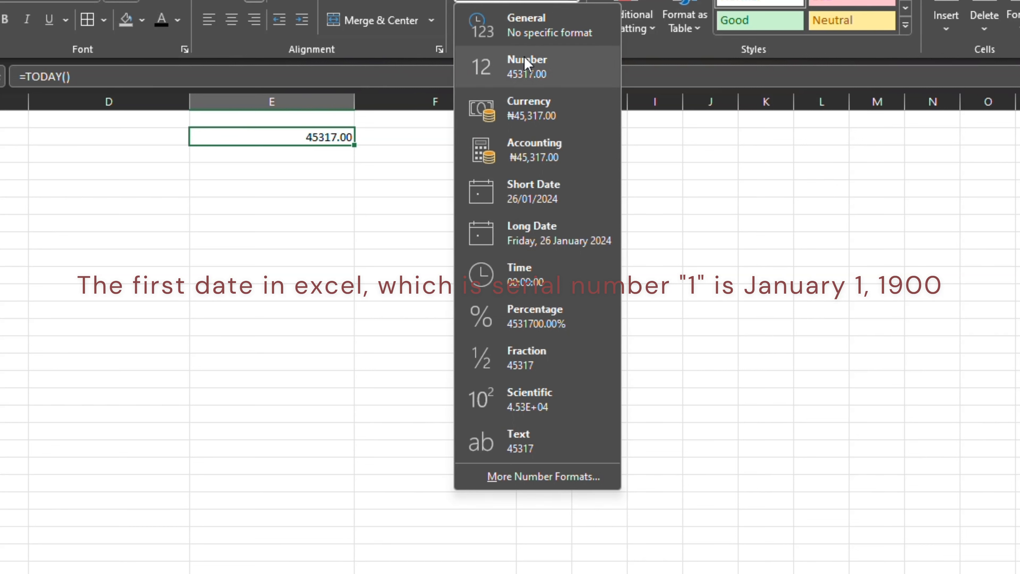
click(537, 34)
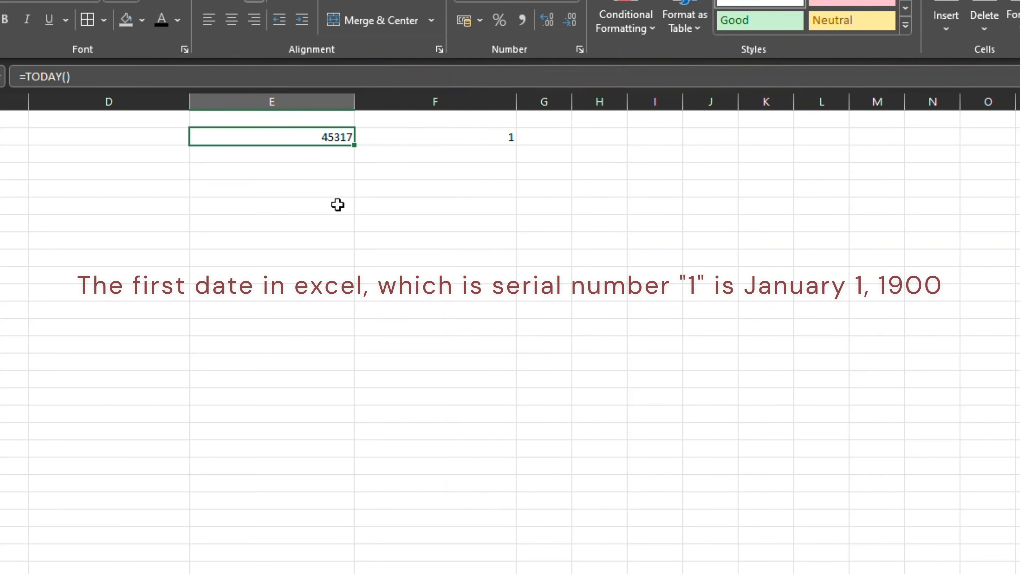
click(322, 192)
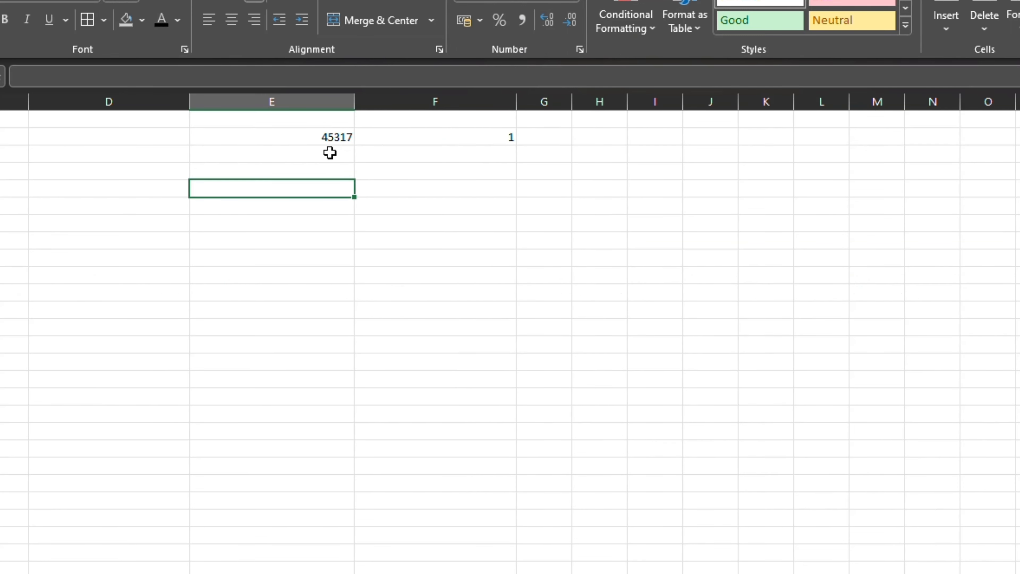
Apply the comma style to the date's serial number in cell E2
click(337, 141)
click(523, 19)
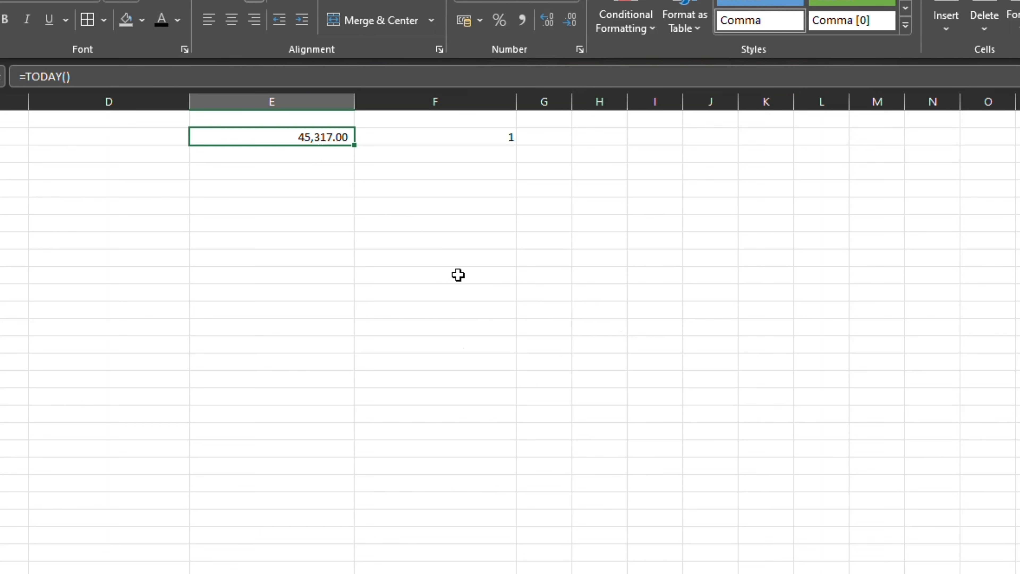
click(401, 236)
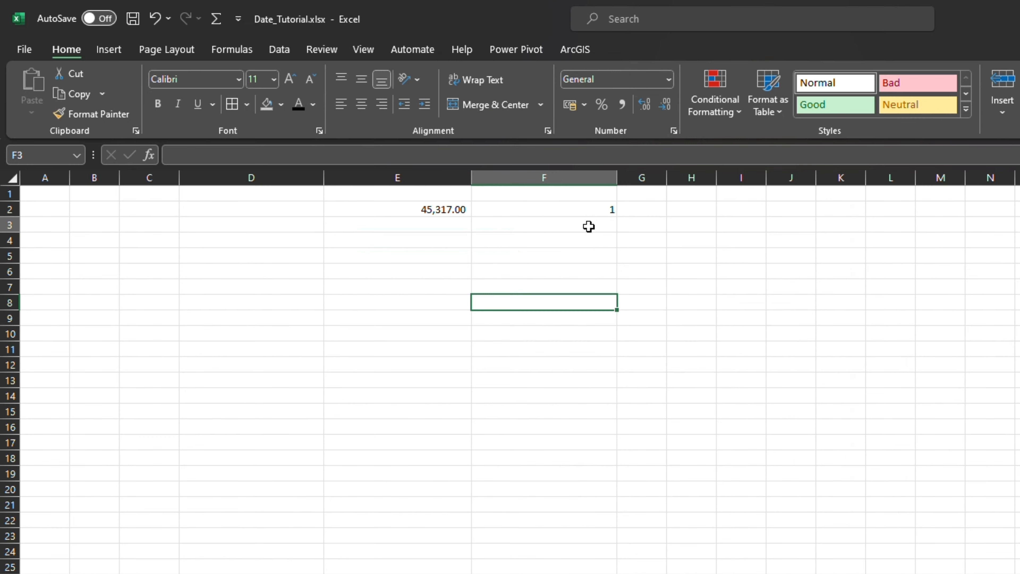
click(484, 156)
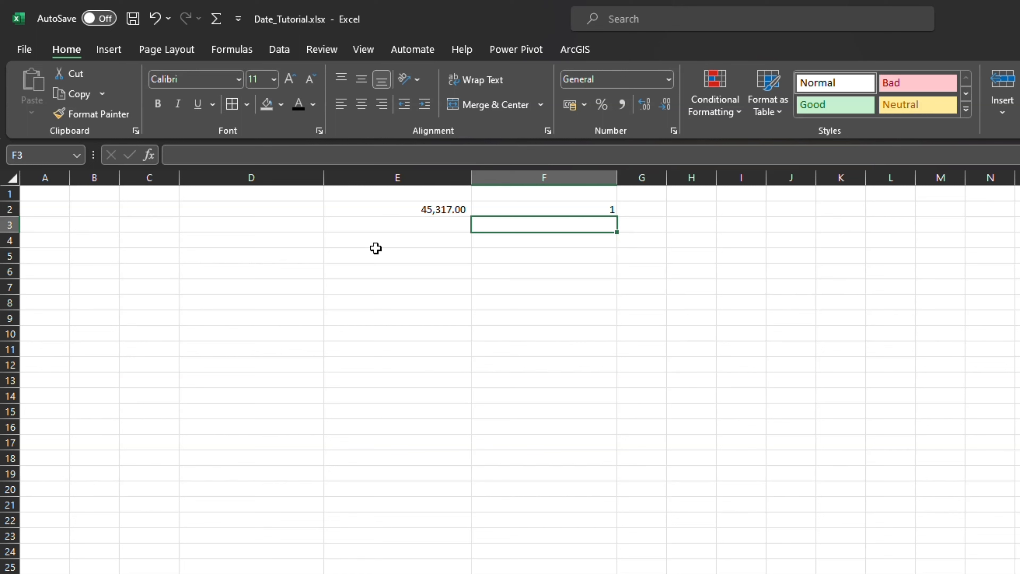
click(428, 209)
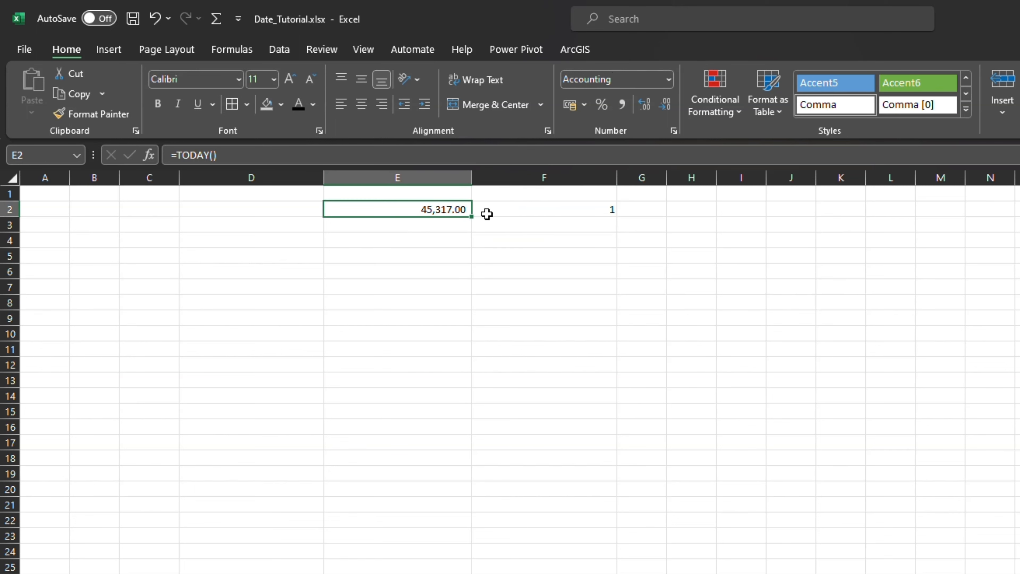
Change the format of the =TODAY() result in cell E2 to Short Date
click(669, 79)
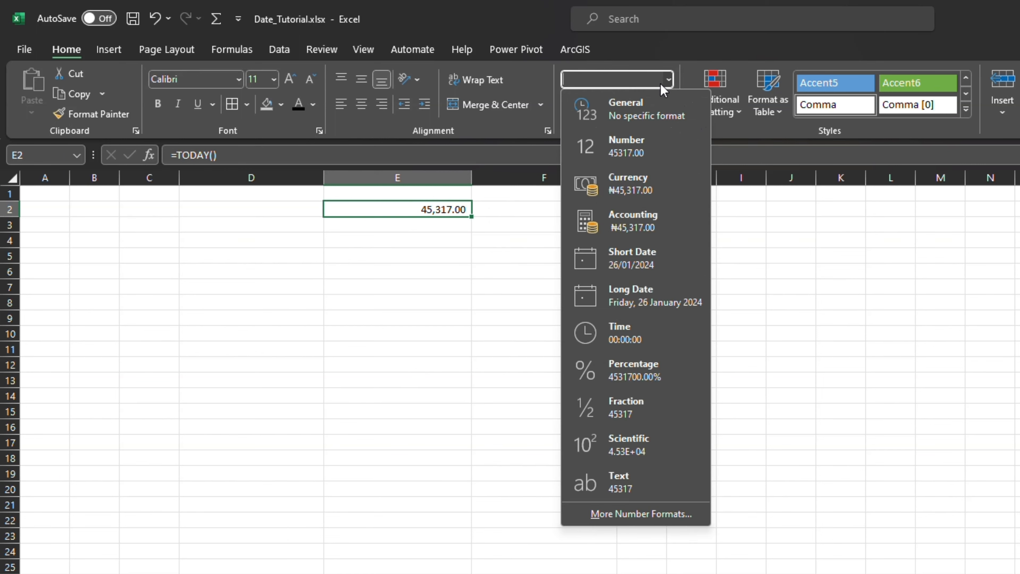
click(641, 272)
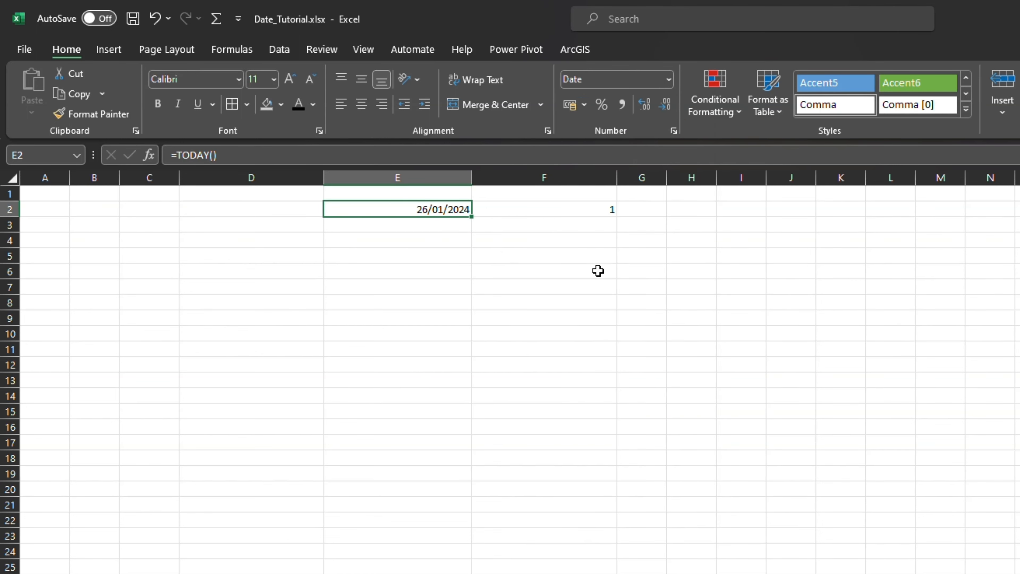
click(448, 334)
click(427, 241)
click(426, 225)
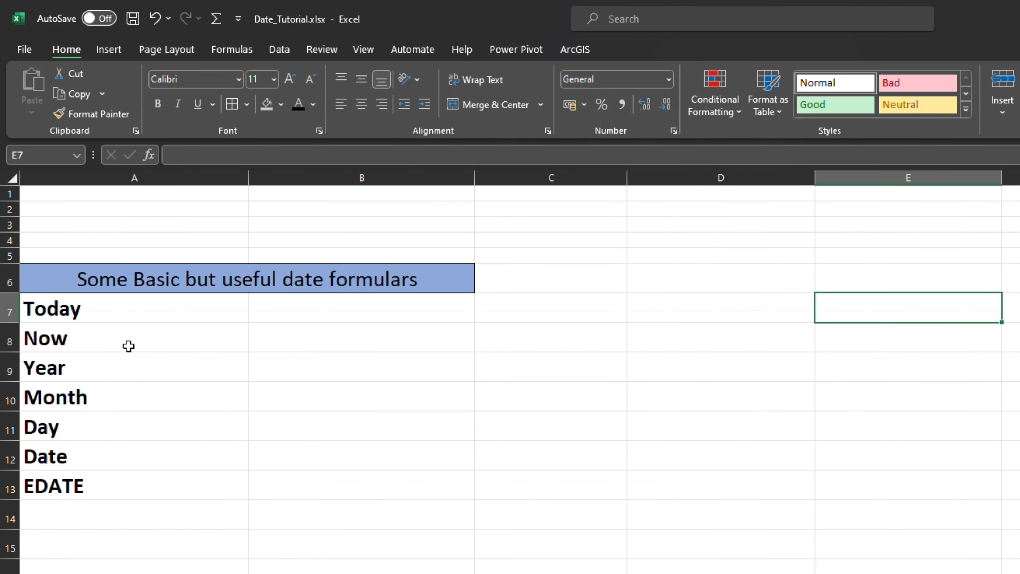
Enter the formula =TODAY() in cell B7, beside the Today label
click(105, 316)
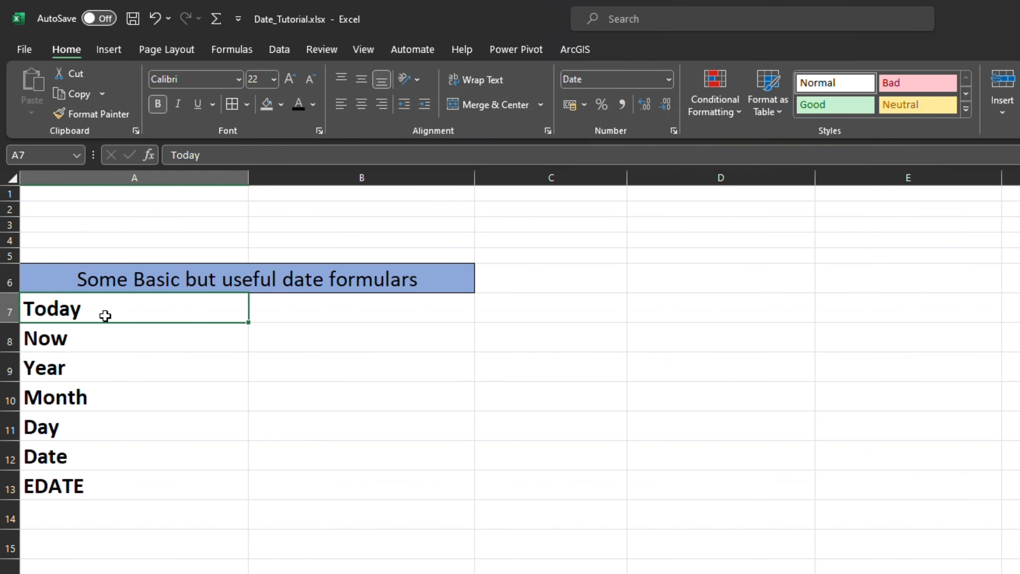
click(332, 312)
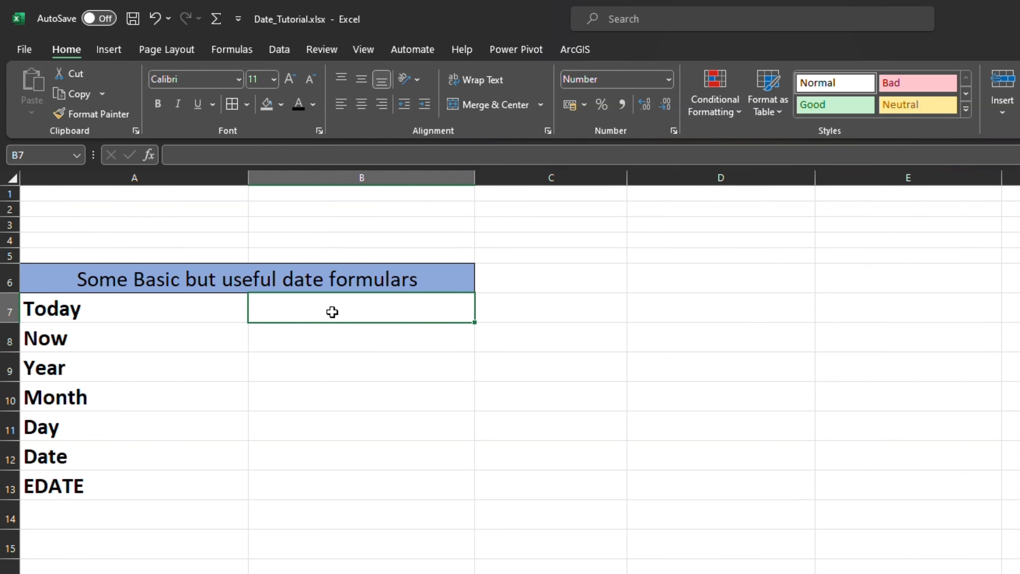
text(=)
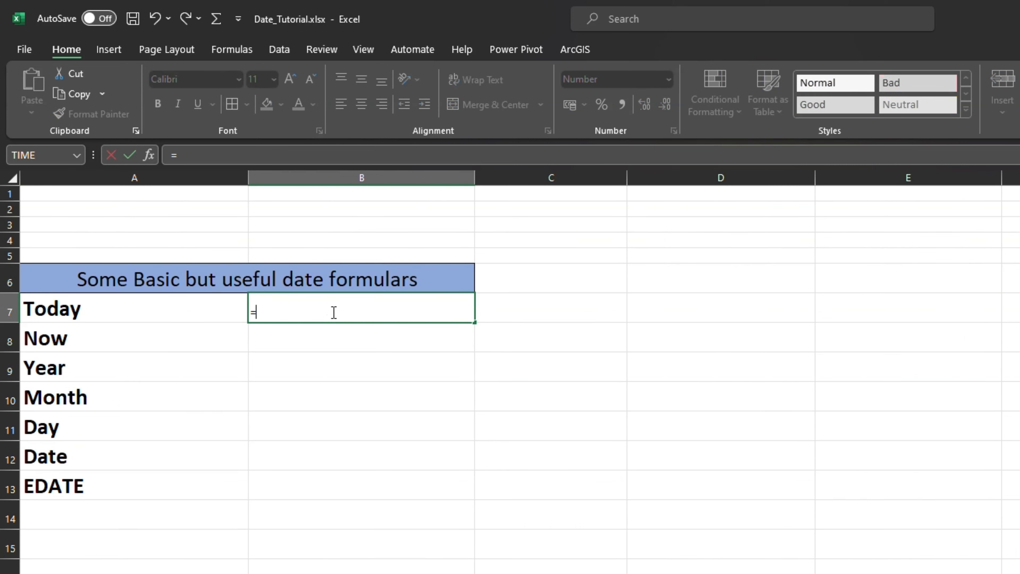
text(T)
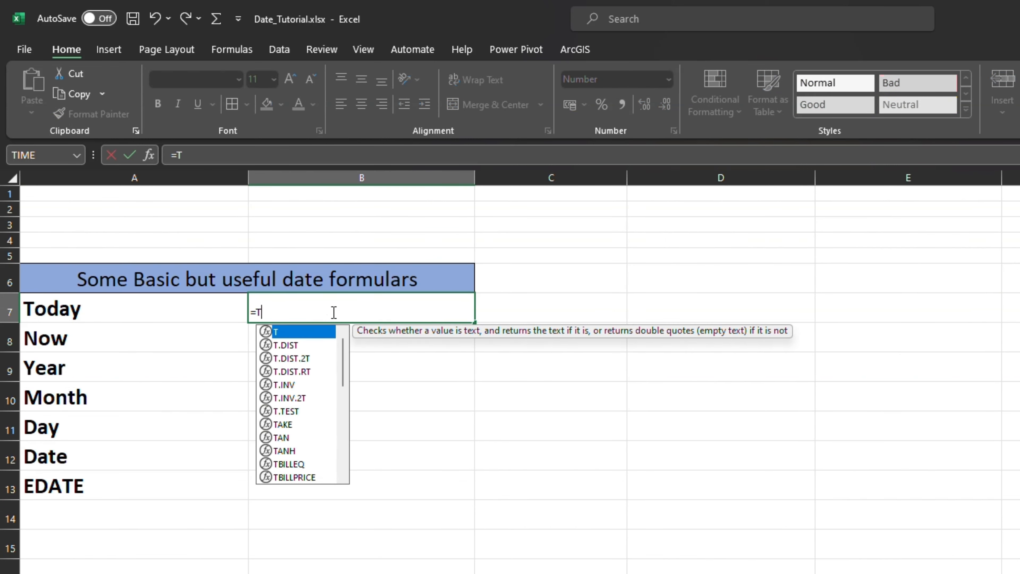
text(OD)
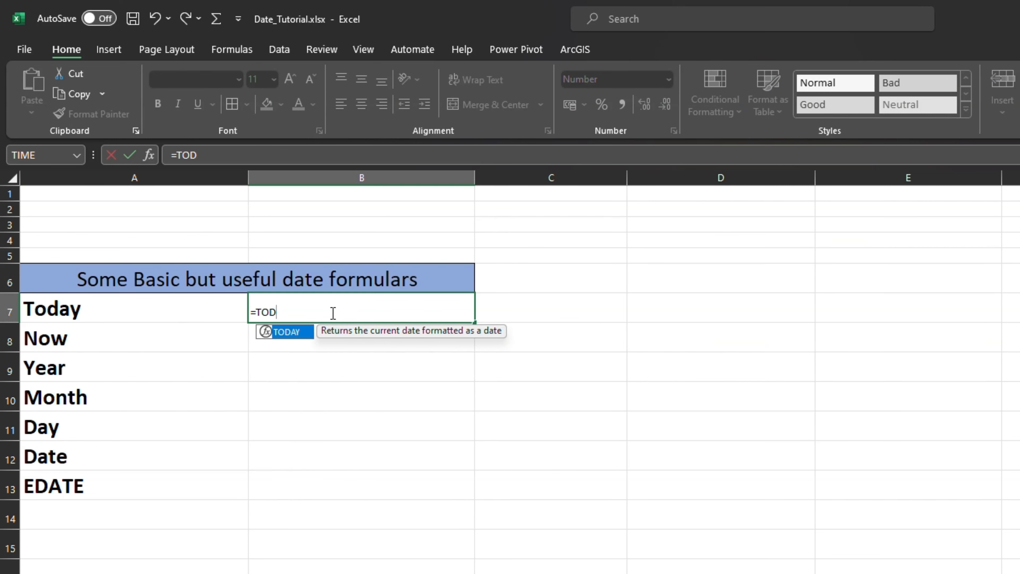
double_click(292, 337)
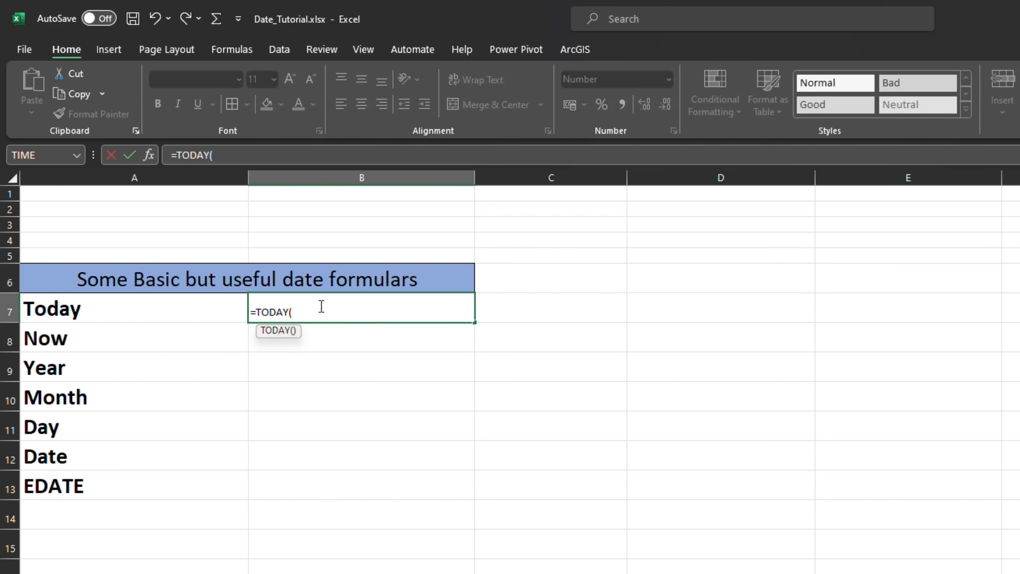
text())
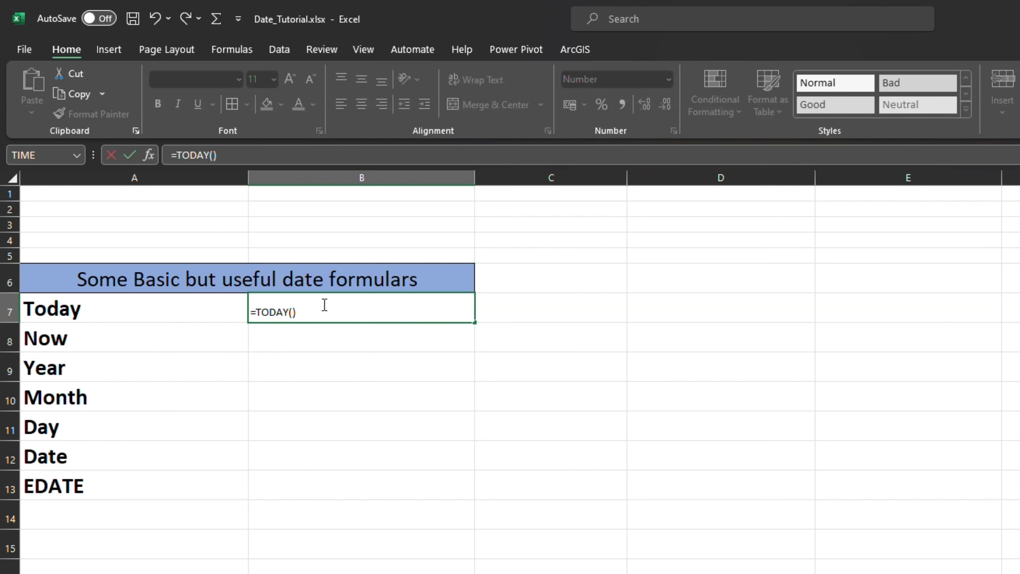
key(Return)
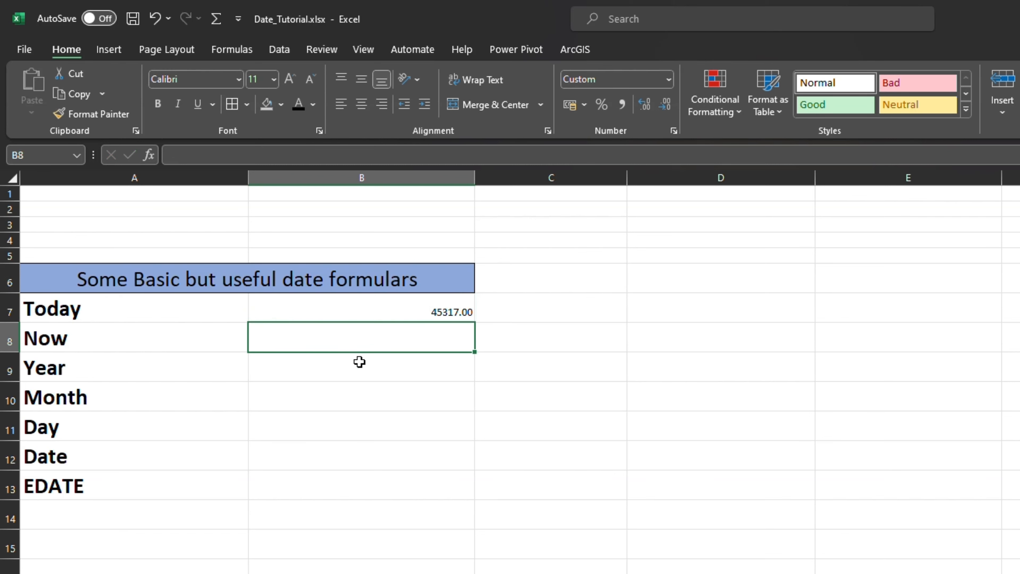
Format the =TODAY() result in cell B7 as Short Date
click(457, 314)
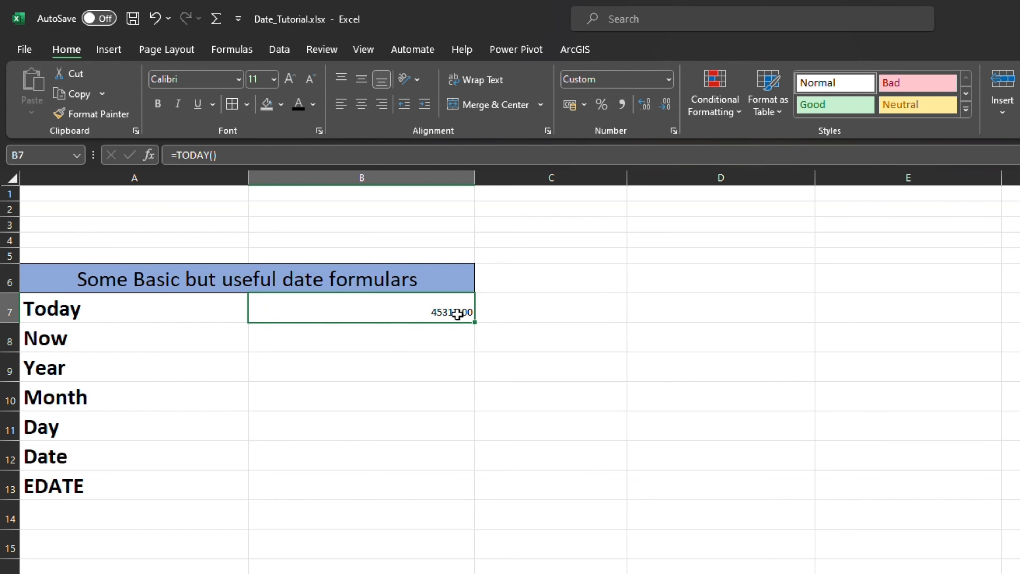
click(669, 79)
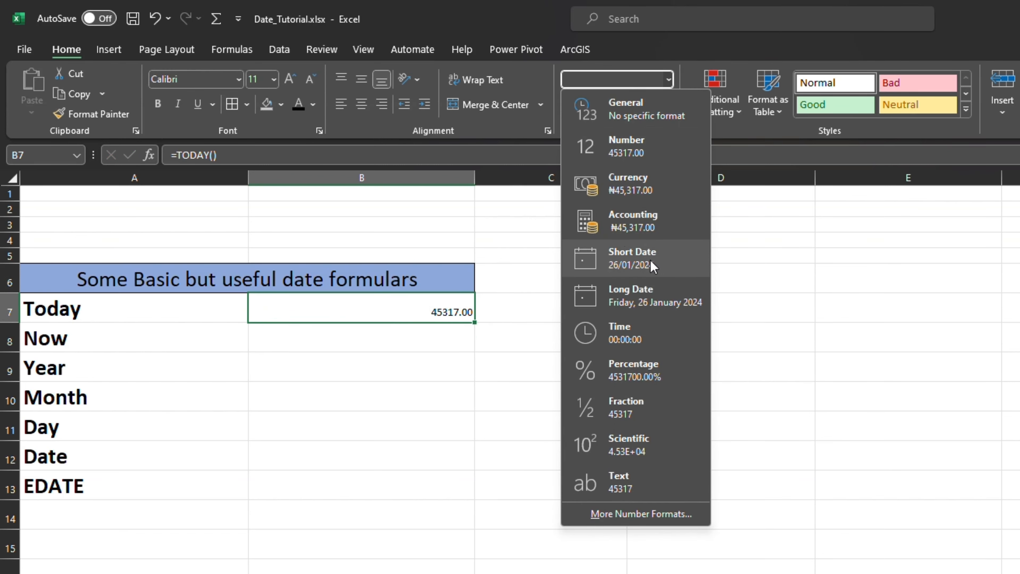
click(634, 256)
click(422, 396)
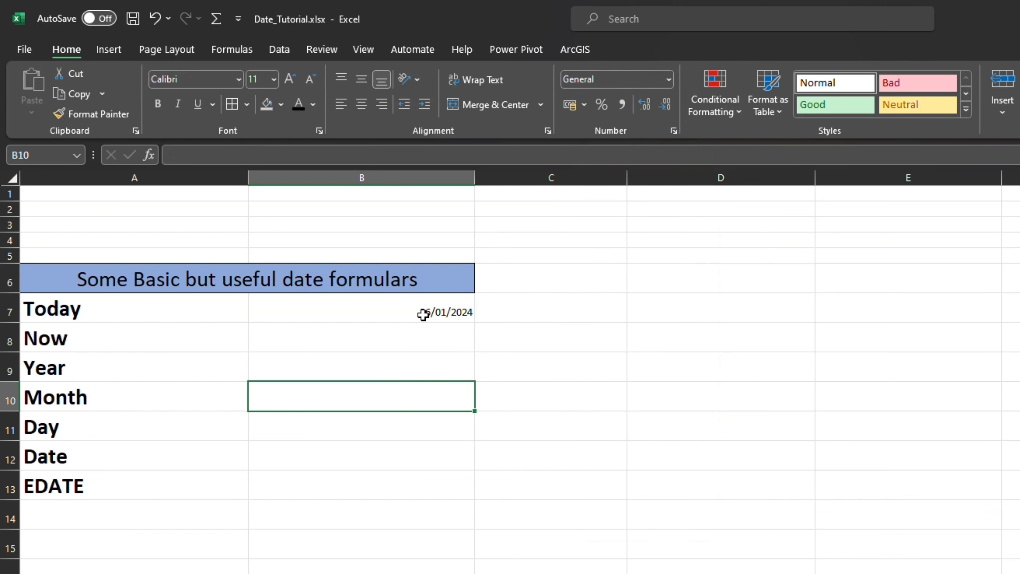
Copy the date format of cell B7 to cell B8 with Format Painter
click(423, 315)
click(92, 114)
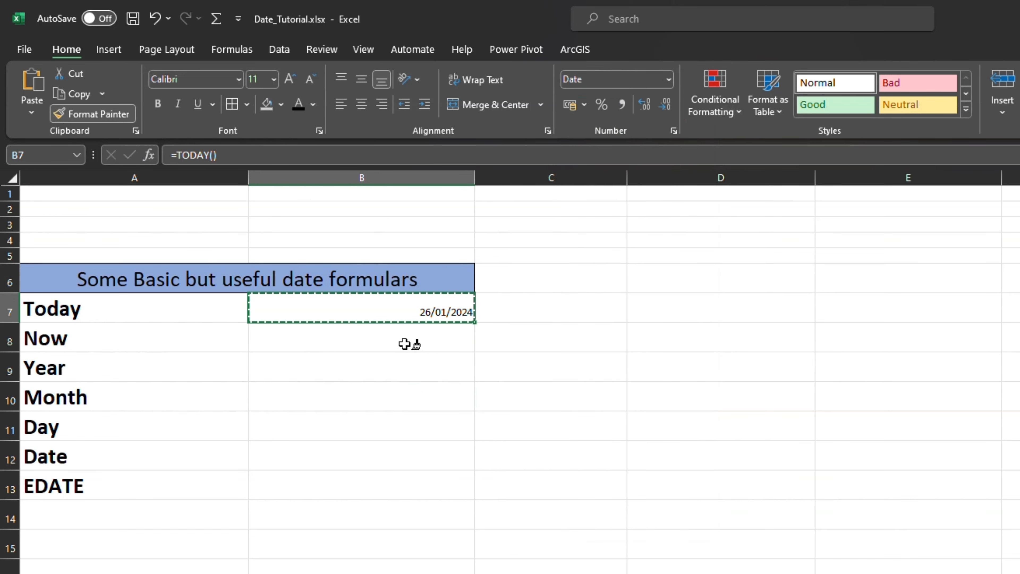
mouse_move(404, 344)
mouse_down()
mouse_move(410, 372)
mouse_move(434, 308)
mouse_up()
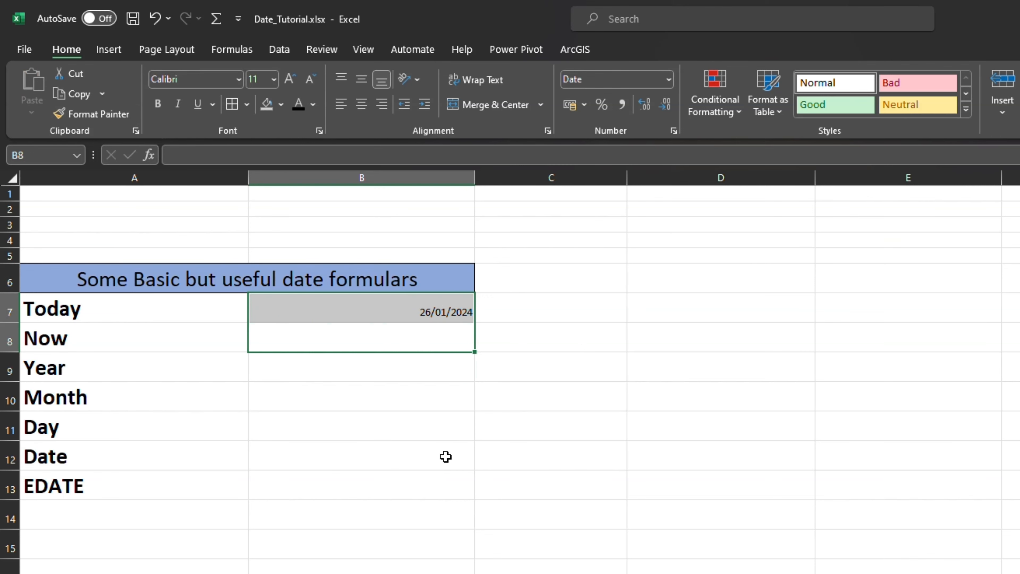
Enter the formula =NOW() in cell B8, beside the Now label
click(410, 370)
click(401, 338)
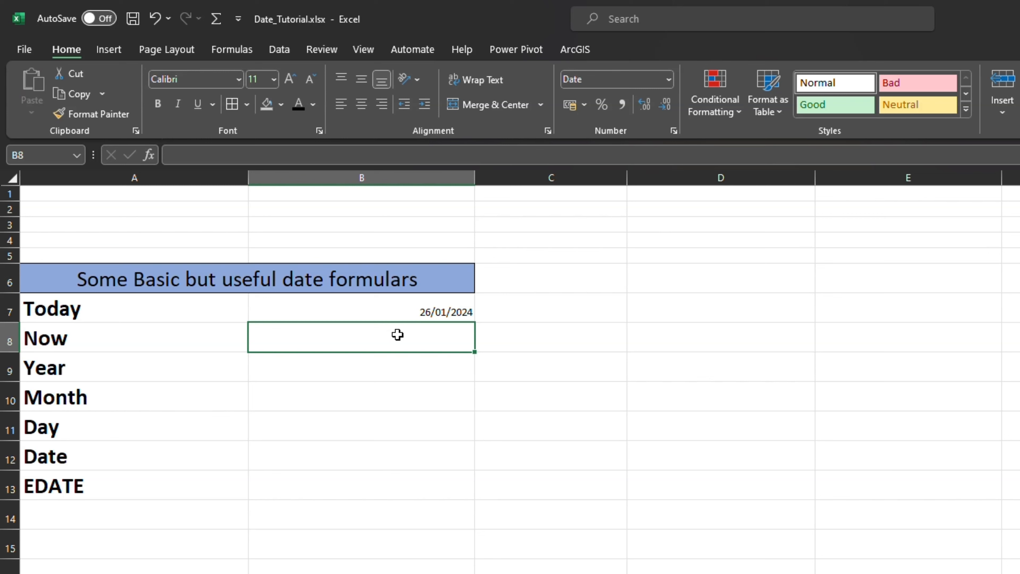
text(=N)
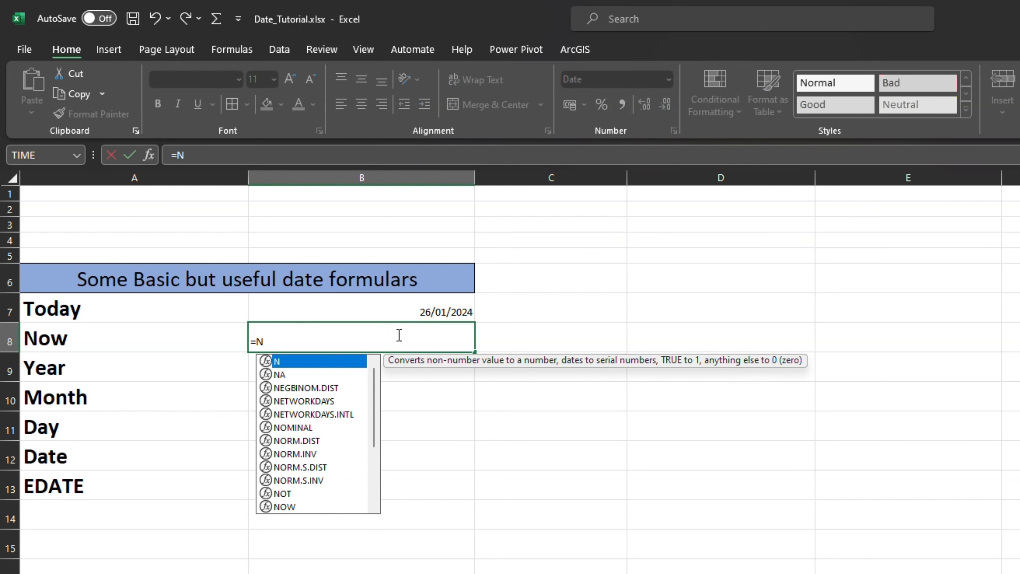
text(OW()
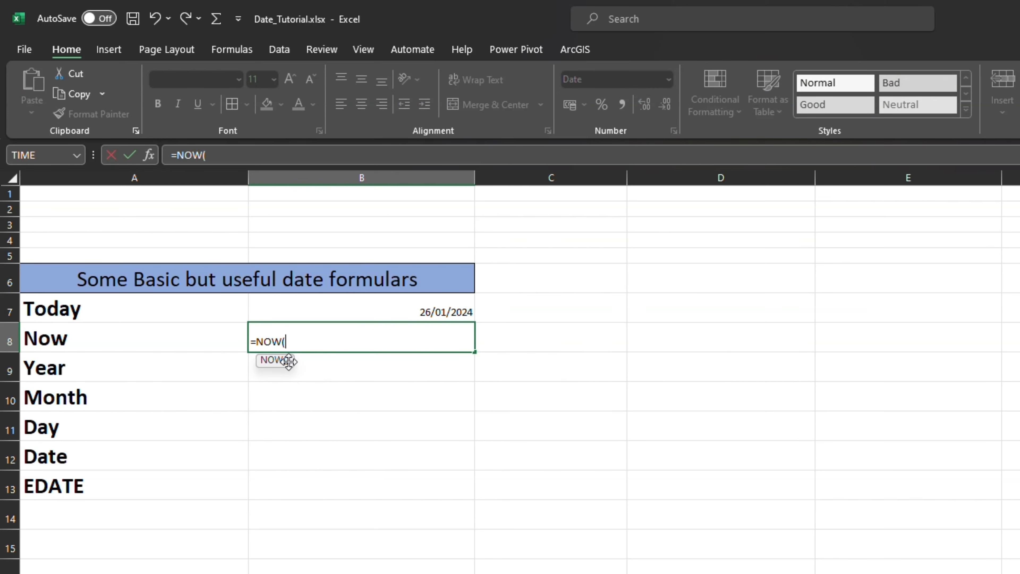
text())
key(Return)
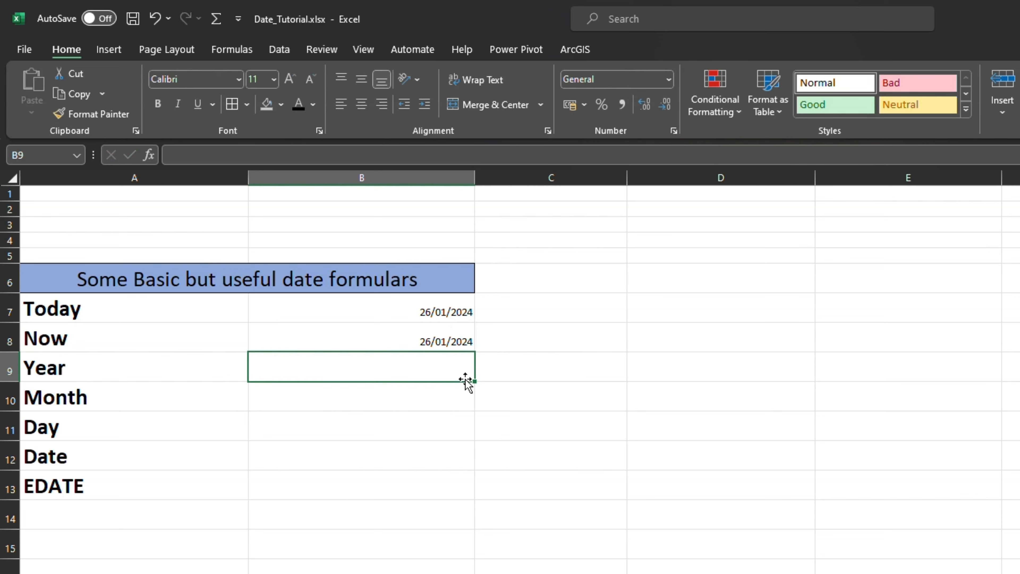
click(438, 344)
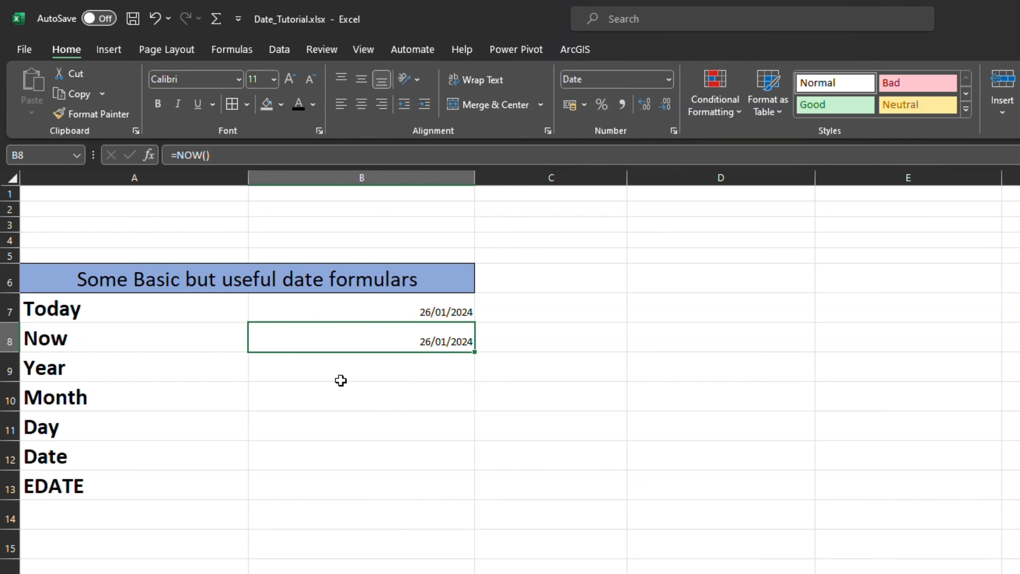
Enter the formula =NOW() in the unformatted cell C8 to get both the date and the time
click(524, 337)
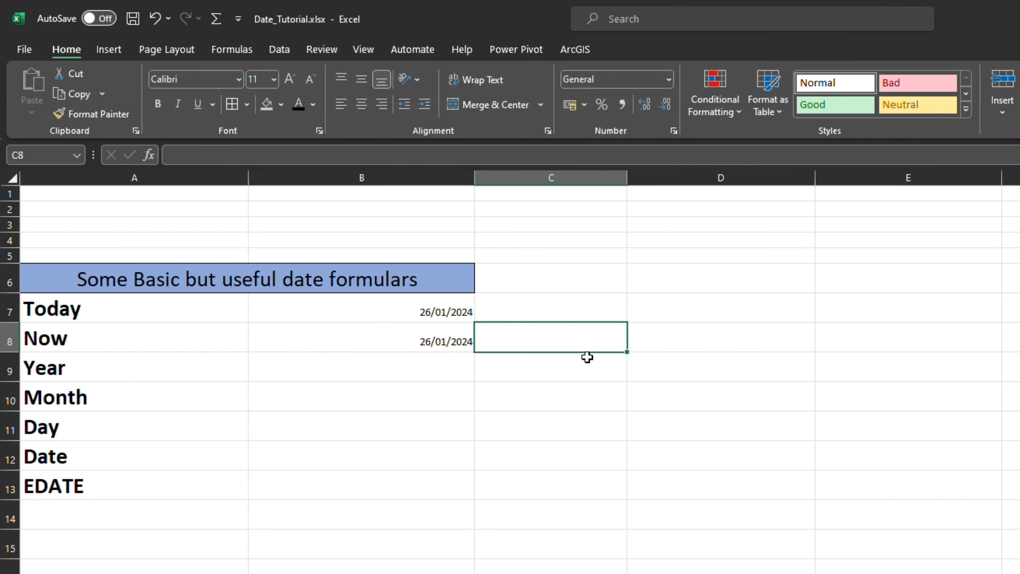
text(=)
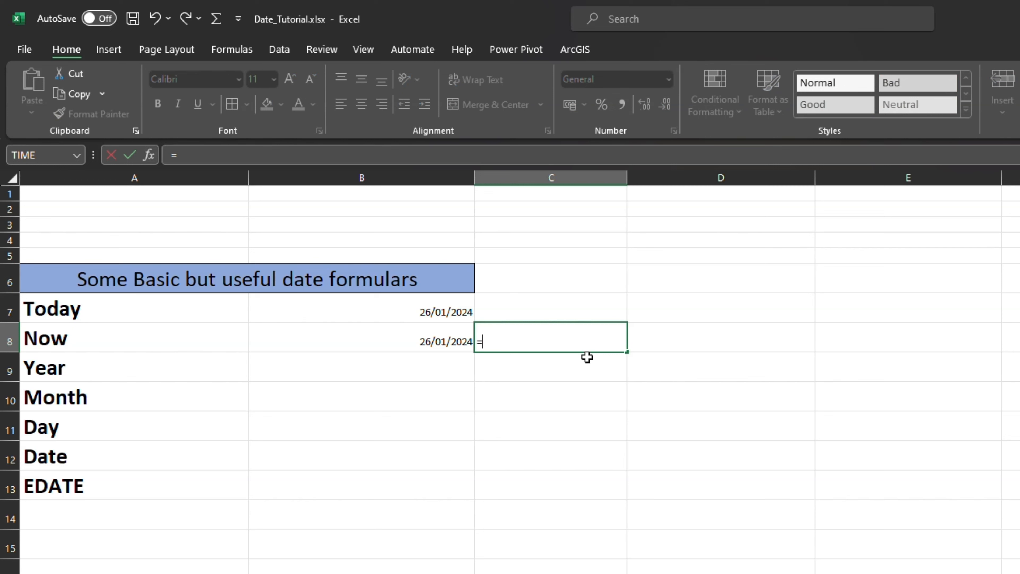
text(NOW)
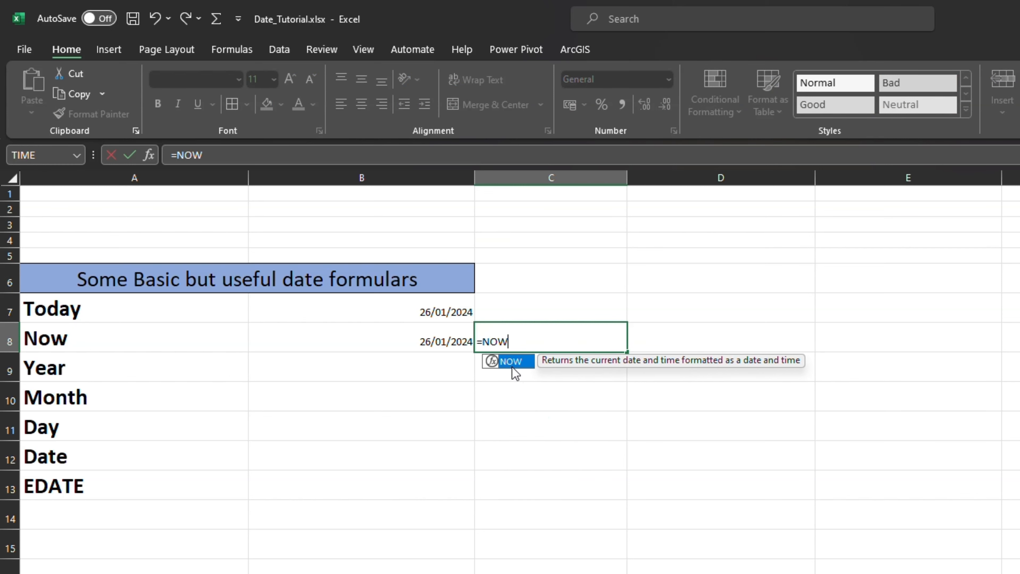
text(()
key(Return)
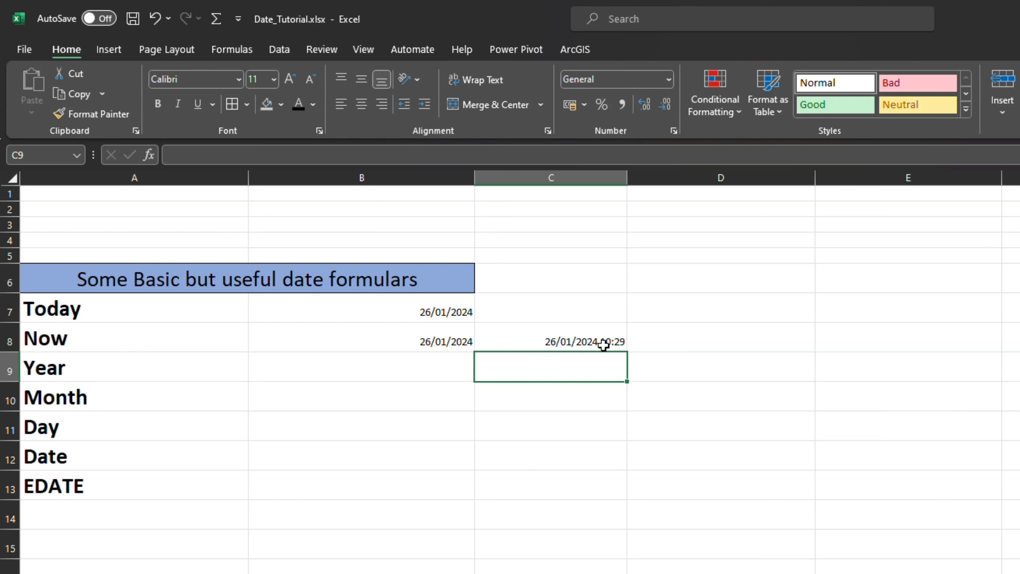
Enter the formula =YEAR(B8) in cell B9 to extract the year from the date in B8
click(411, 363)
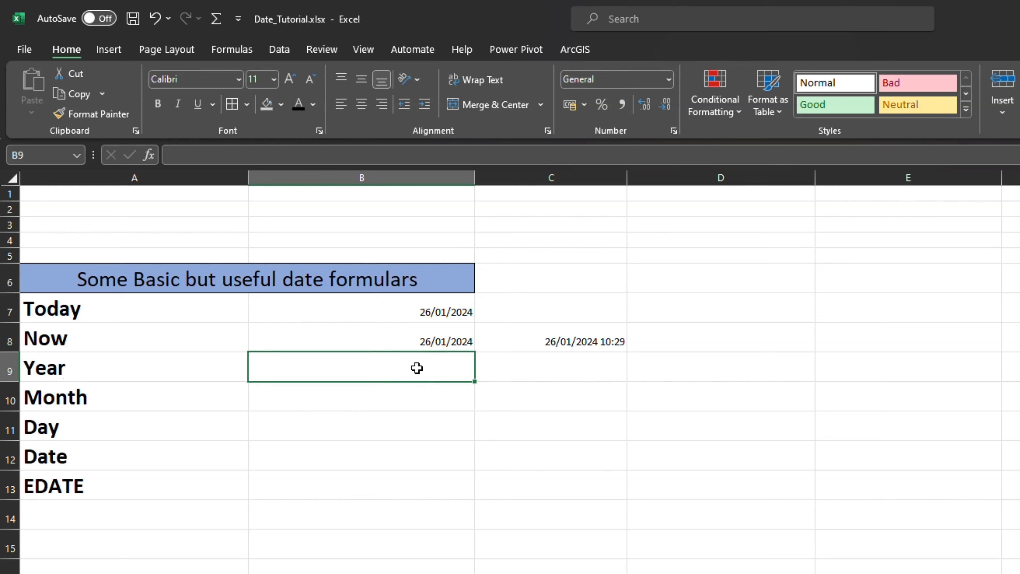
text(=)
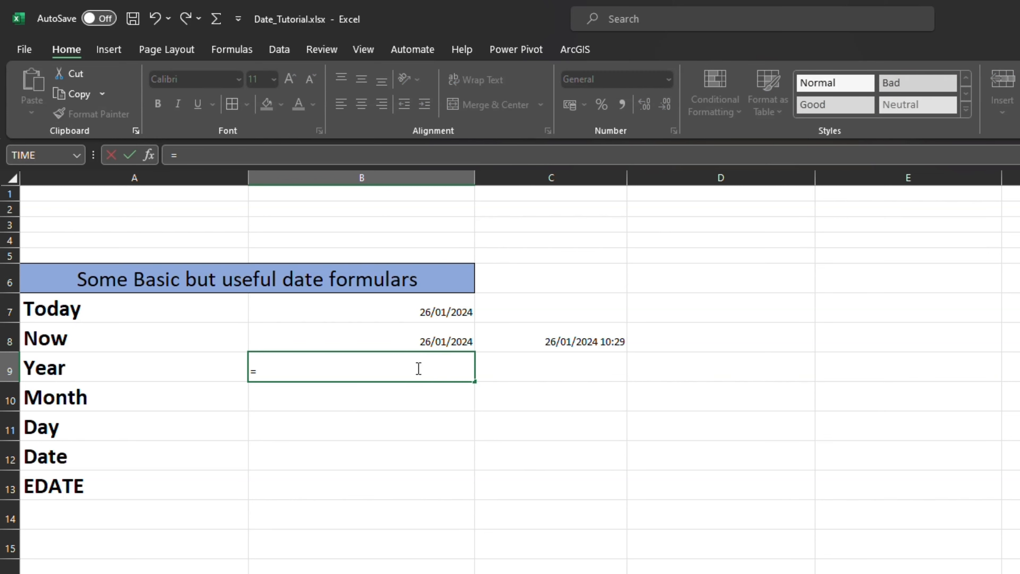
text(YEA)
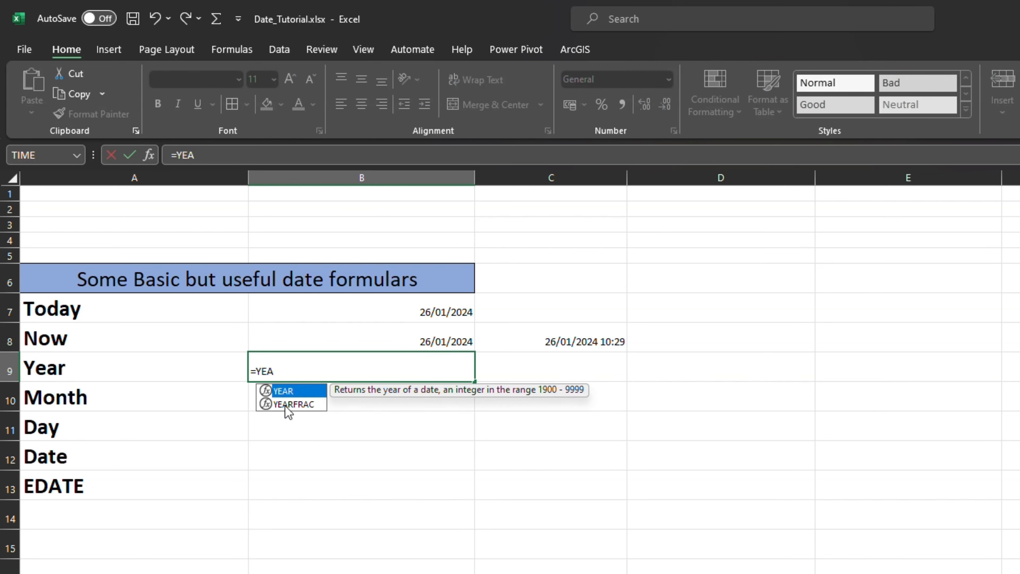
double_click(289, 393)
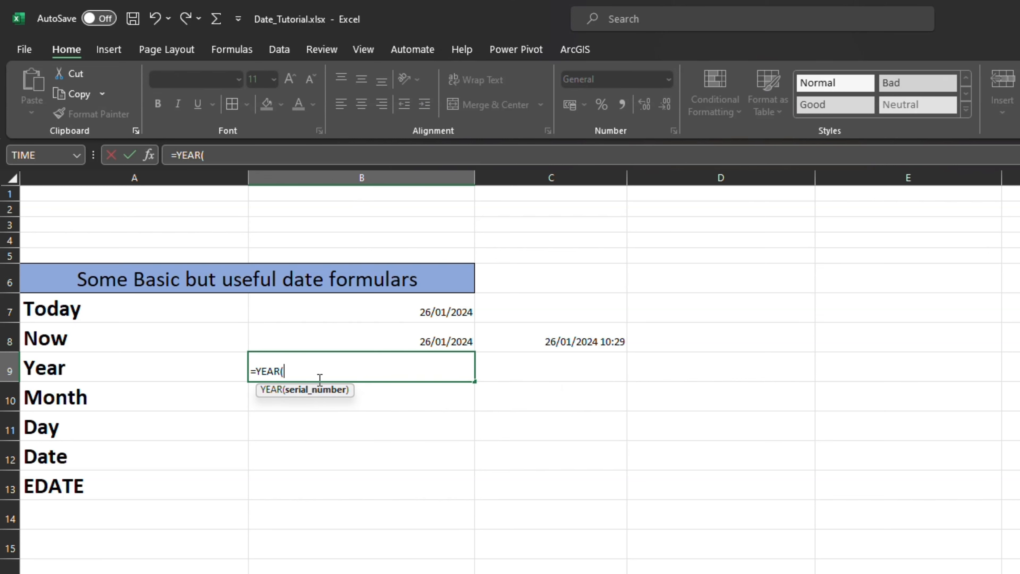
click(441, 338)
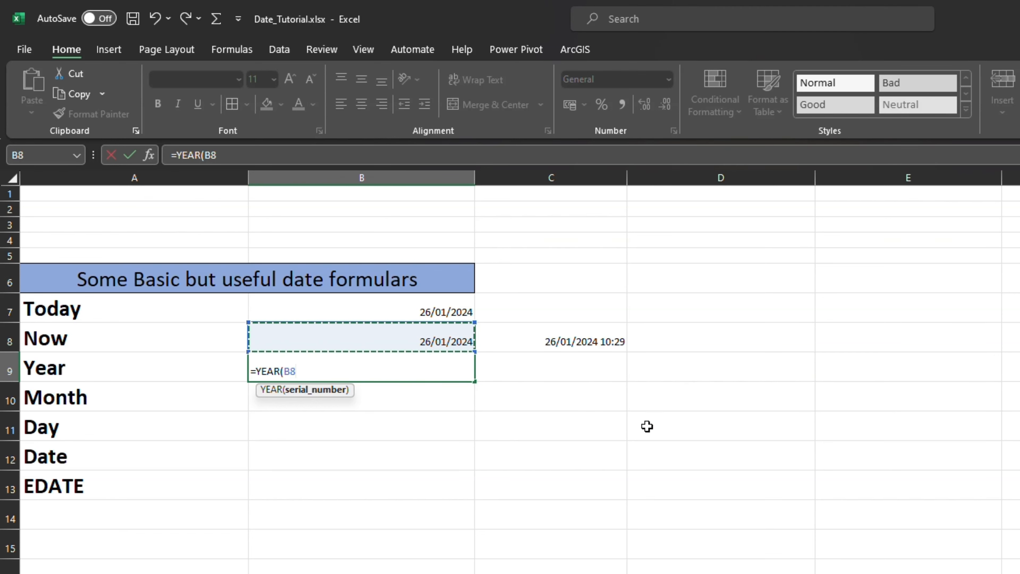
text())
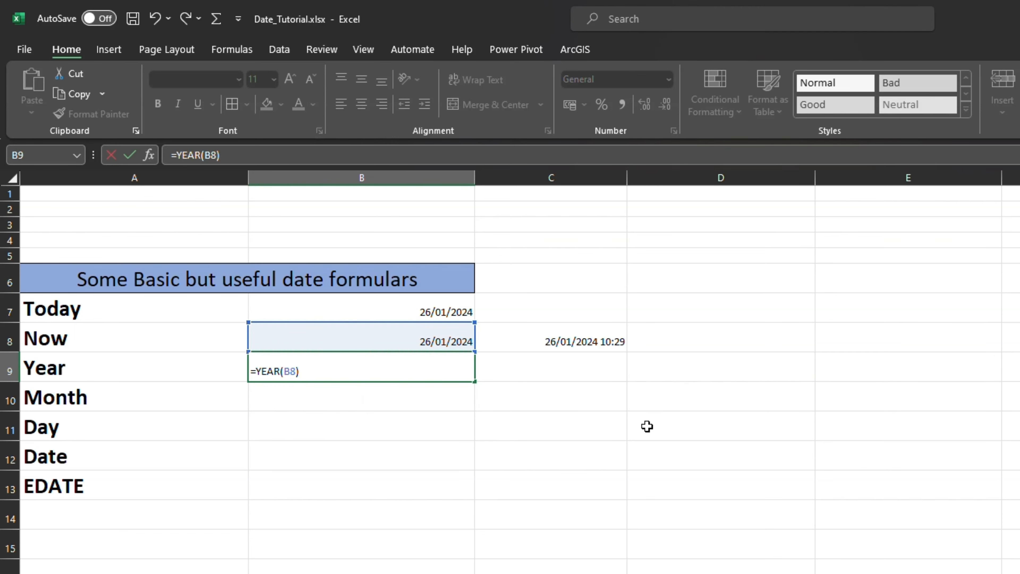
key(Return)
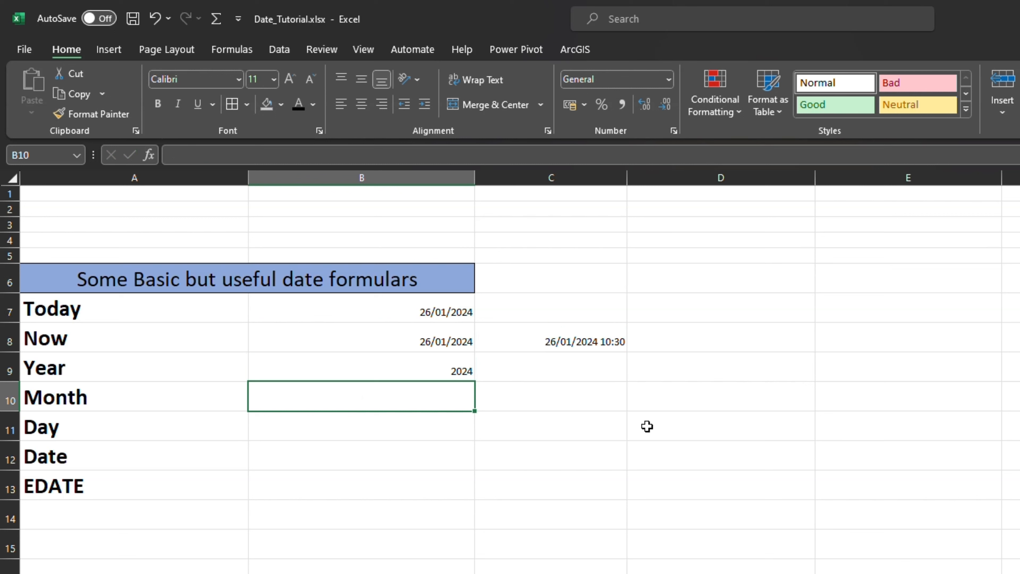
click(430, 361)
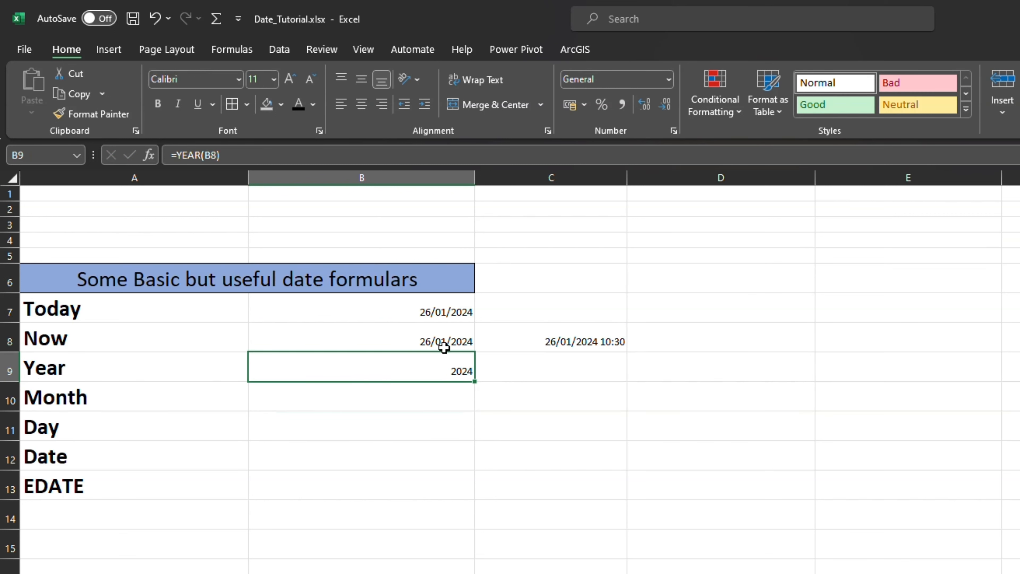
Enter the formula =MONTH(B8) in cell B10, beside the Month label
click(420, 399)
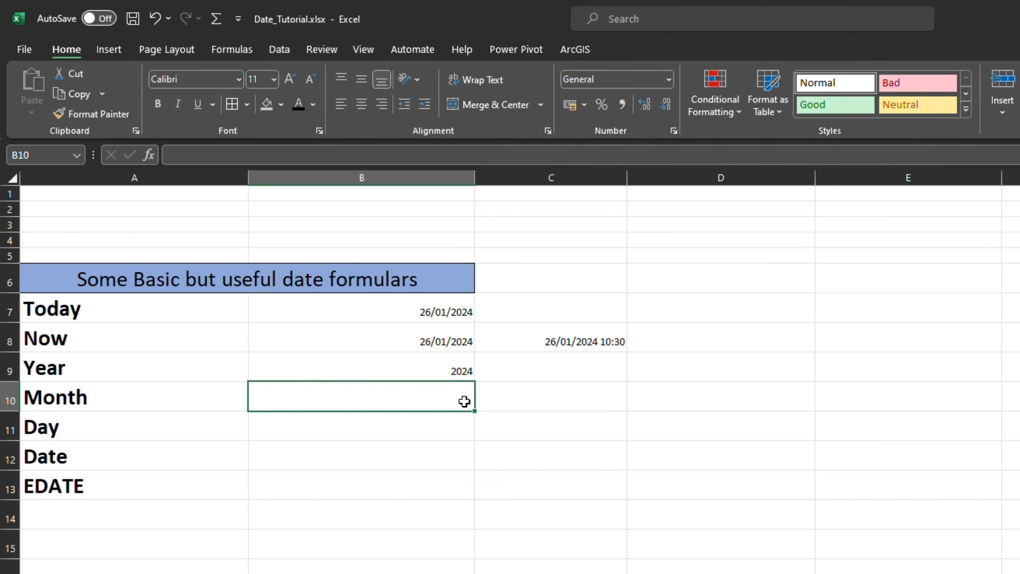
text(=)
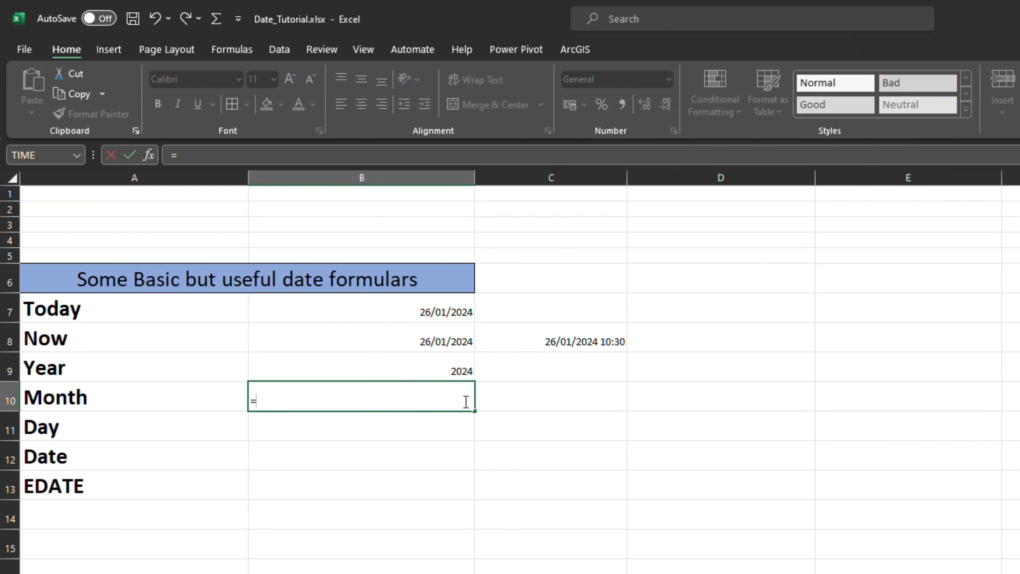
text(MO)
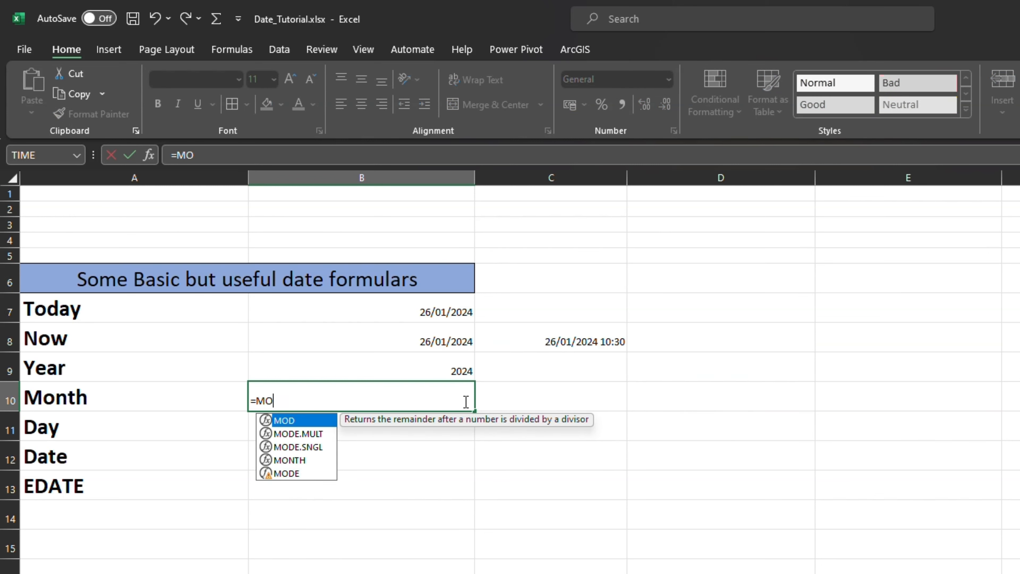
double_click(291, 462)
click(460, 346)
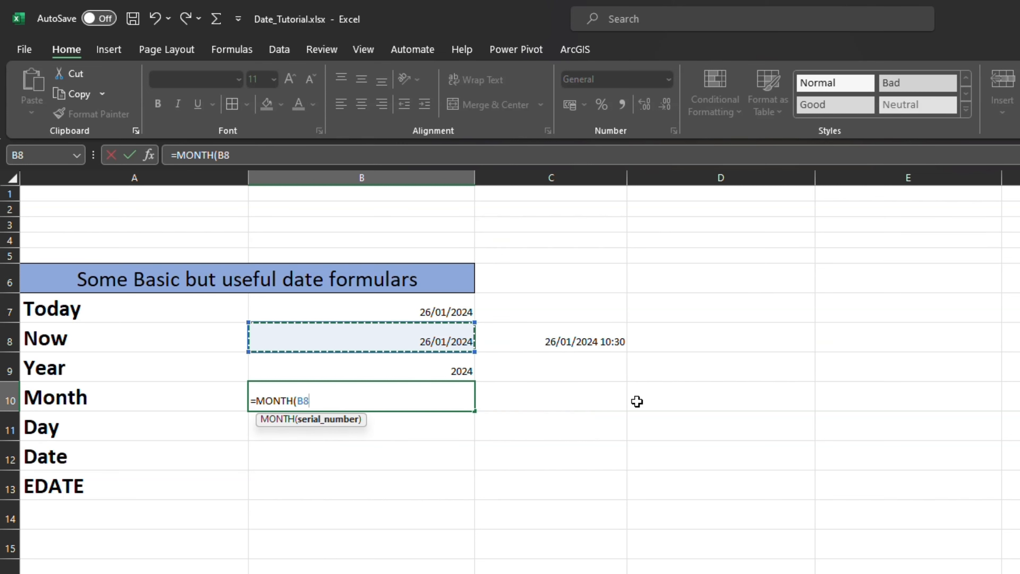
text())
key(Return)
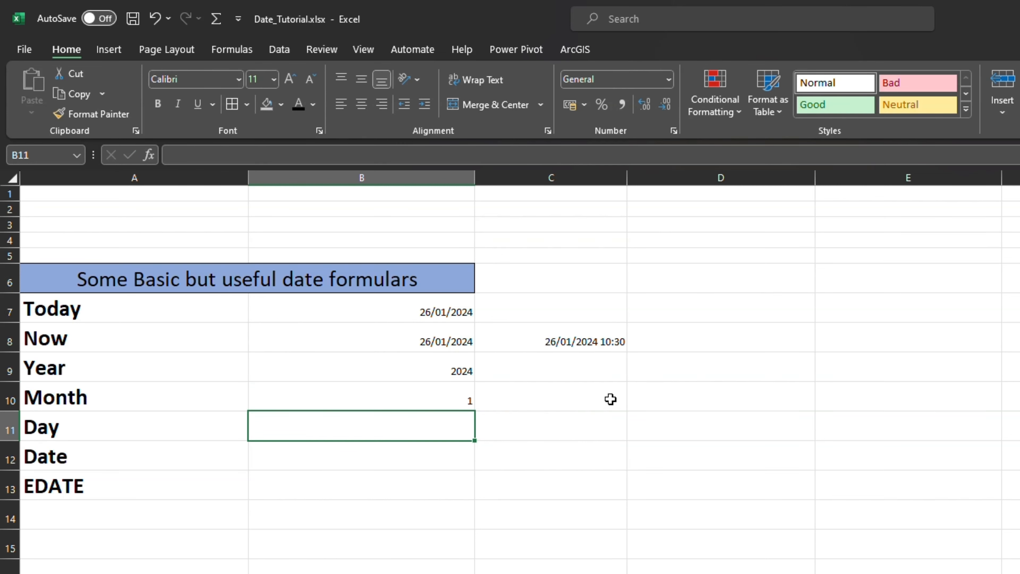
Enter the formula =DAY(B7) in cell B11, beside the Day label
click(431, 390)
text(=DAY)
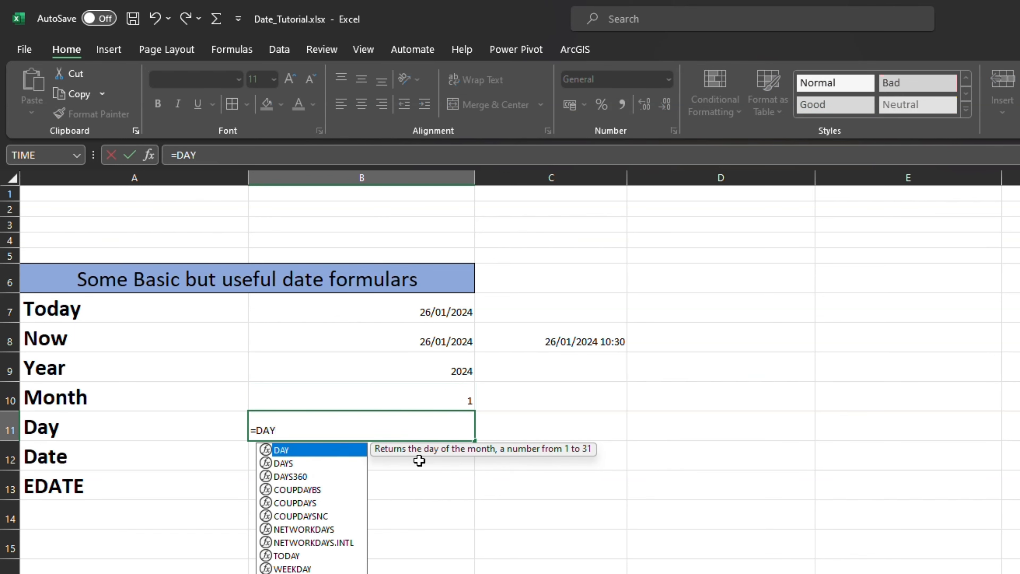
double_click(315, 451)
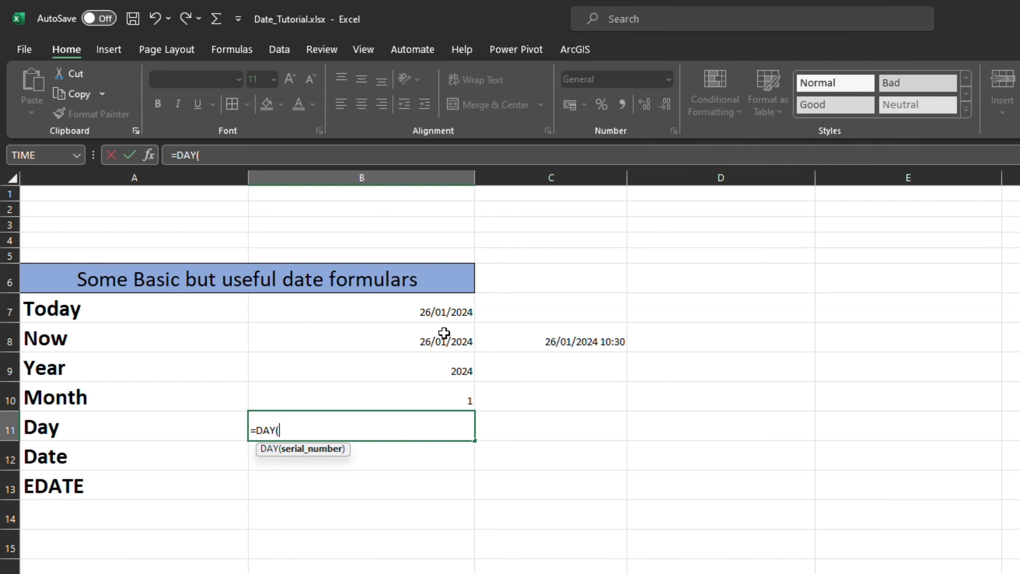
click(440, 341)
click(439, 315)
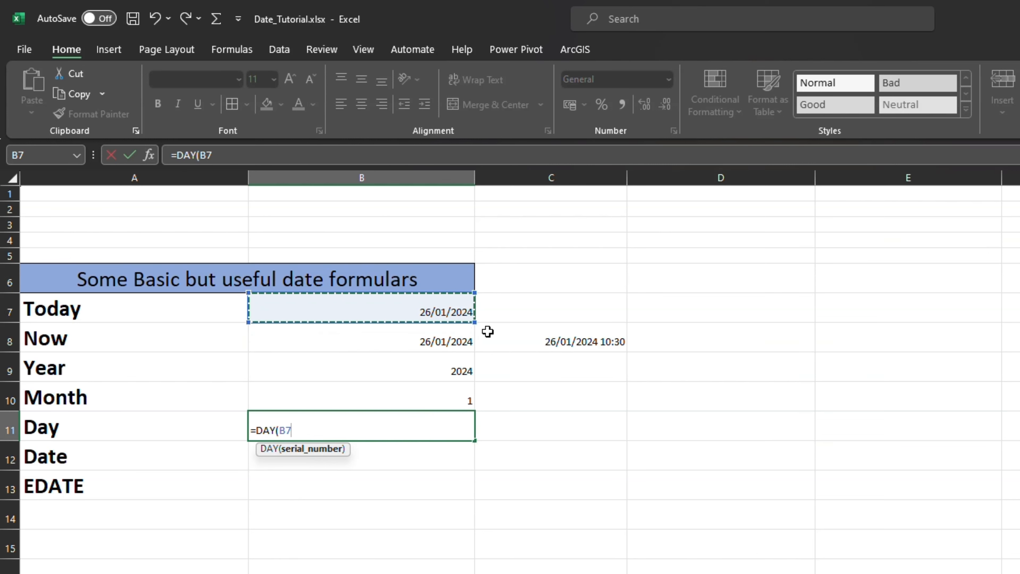
key(Return)
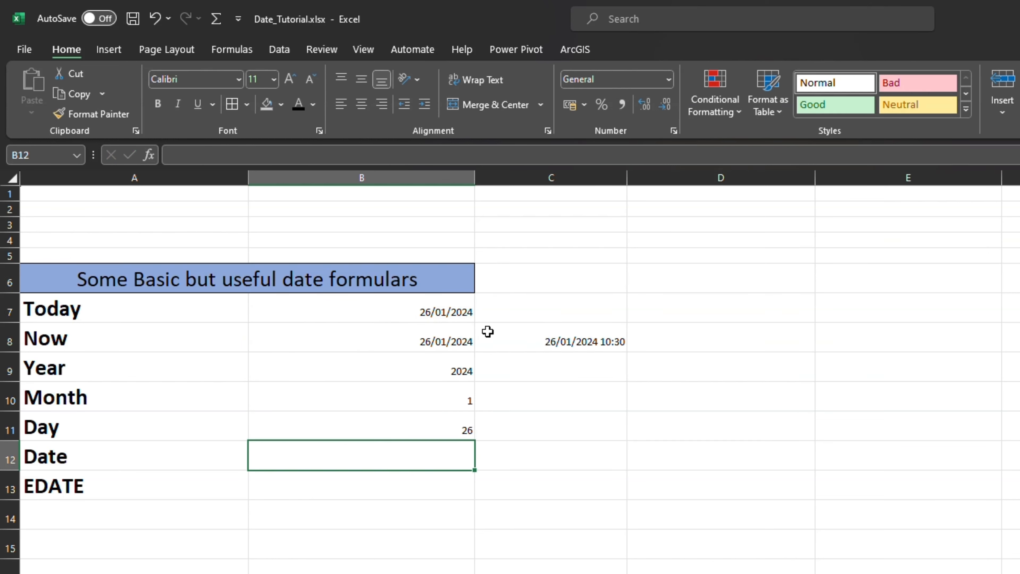
click(405, 427)
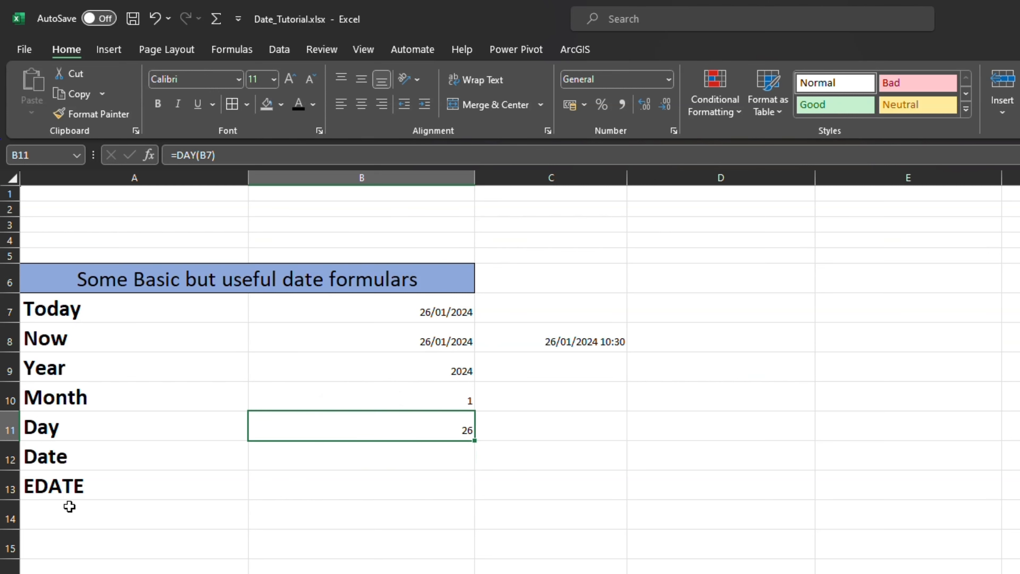
Enter the formula =DATE(B9,B10,B11) in cell B12 to combine the year, month and day into a date
click(326, 453)
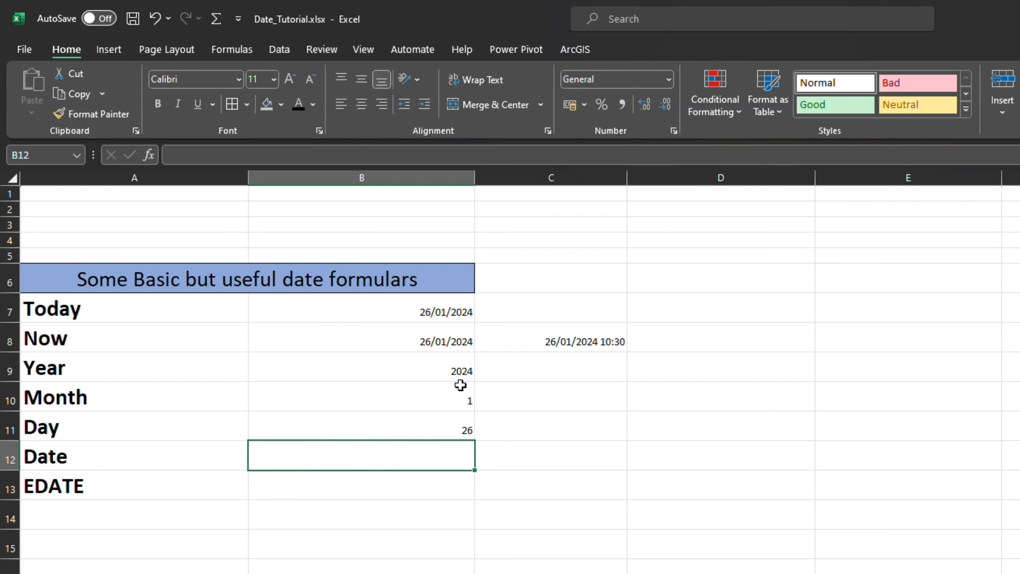
drag(462, 369, 460, 419)
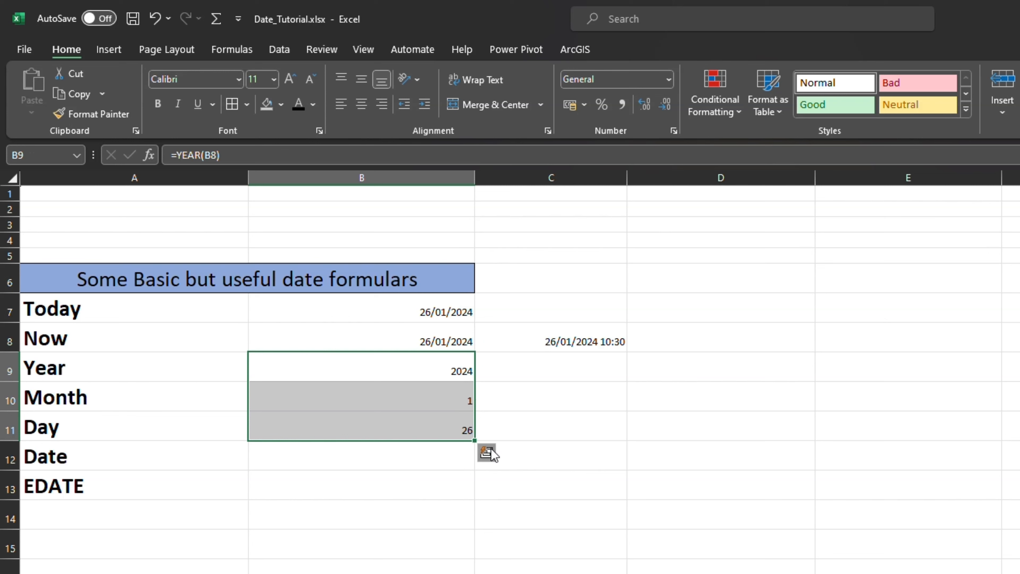
click(309, 454)
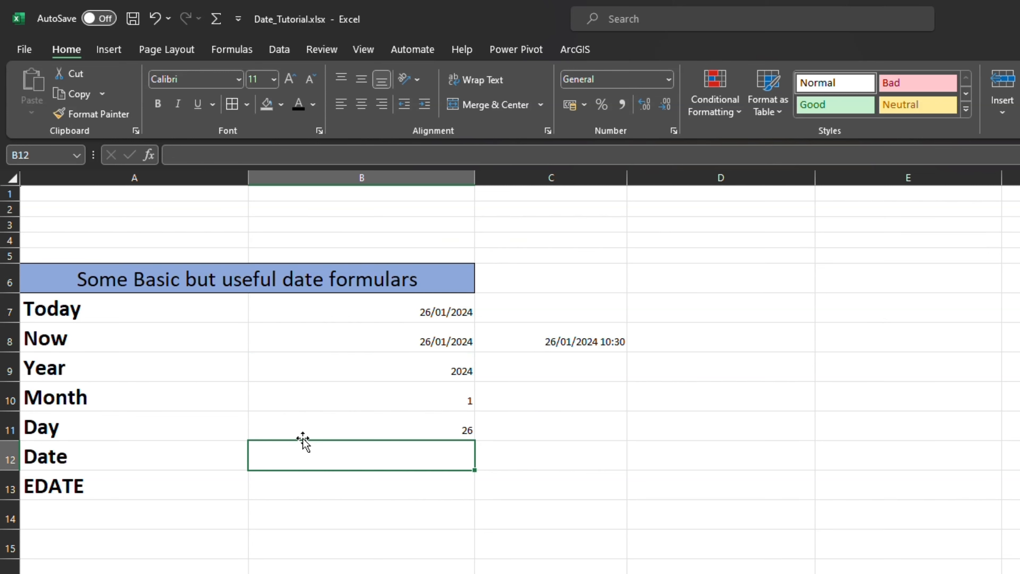
text(=DATE)
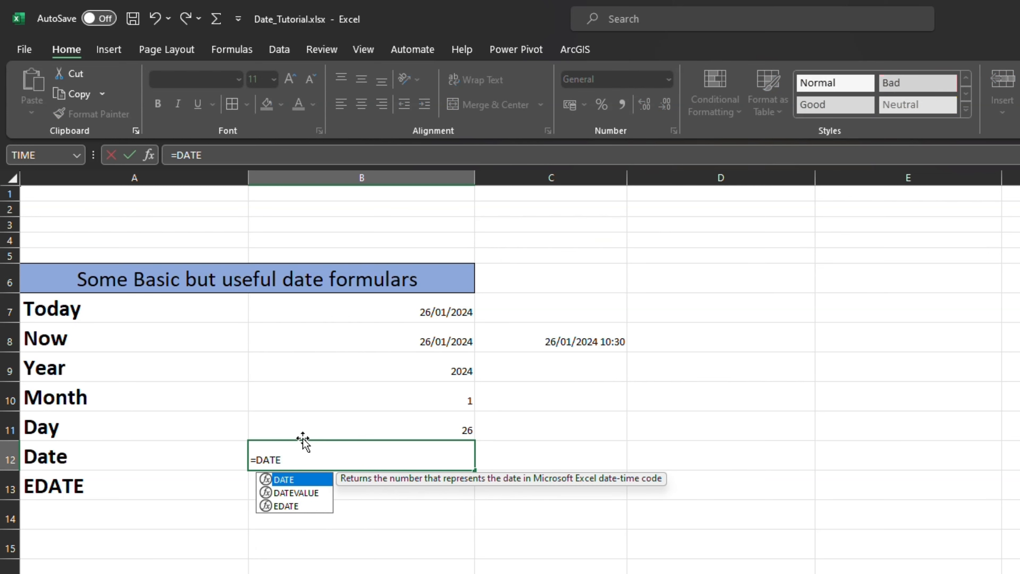
double_click(291, 480)
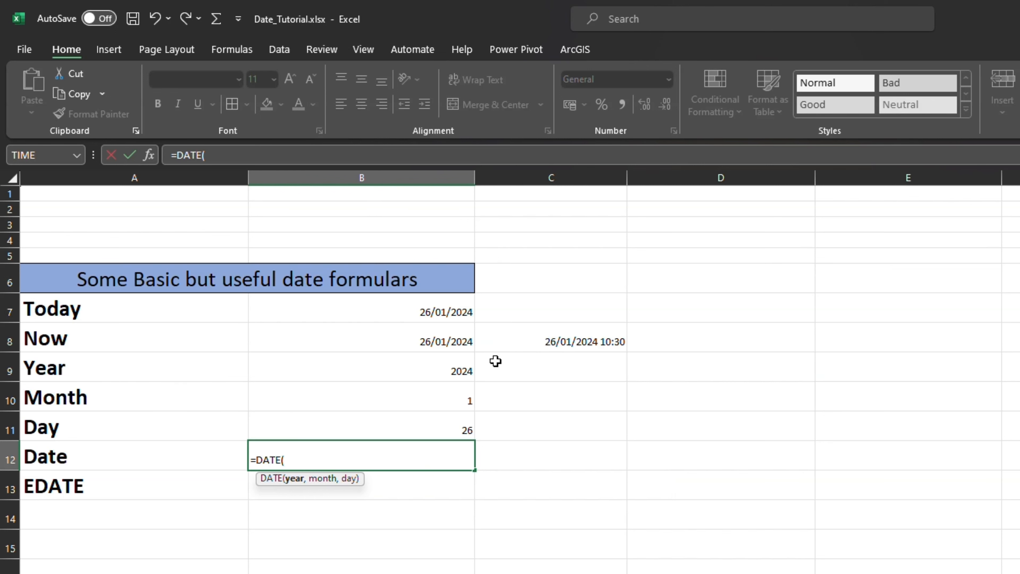
click(466, 372)
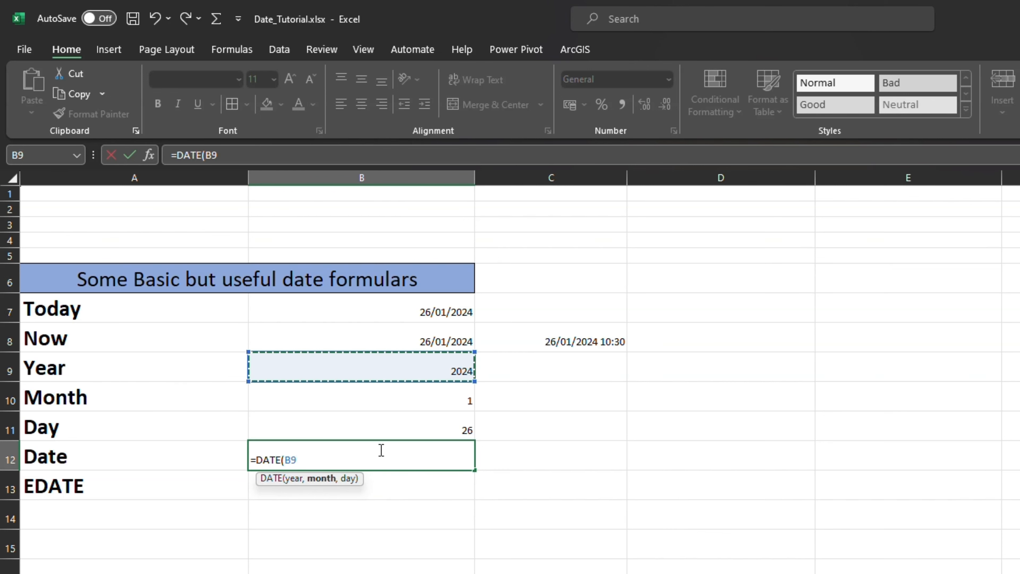
text(,)
click(408, 402)
text(,)
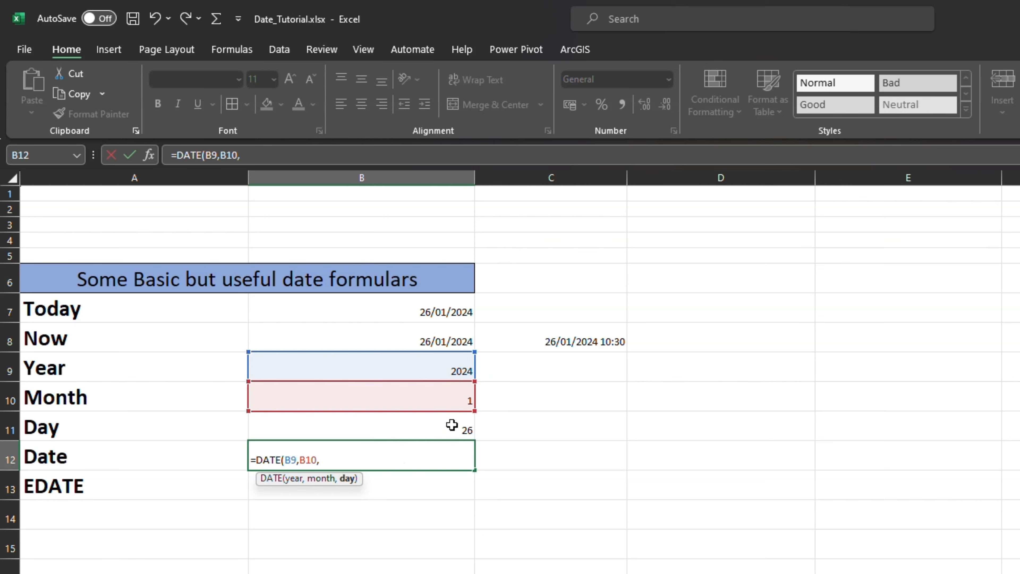
click(452, 425)
key(Return)
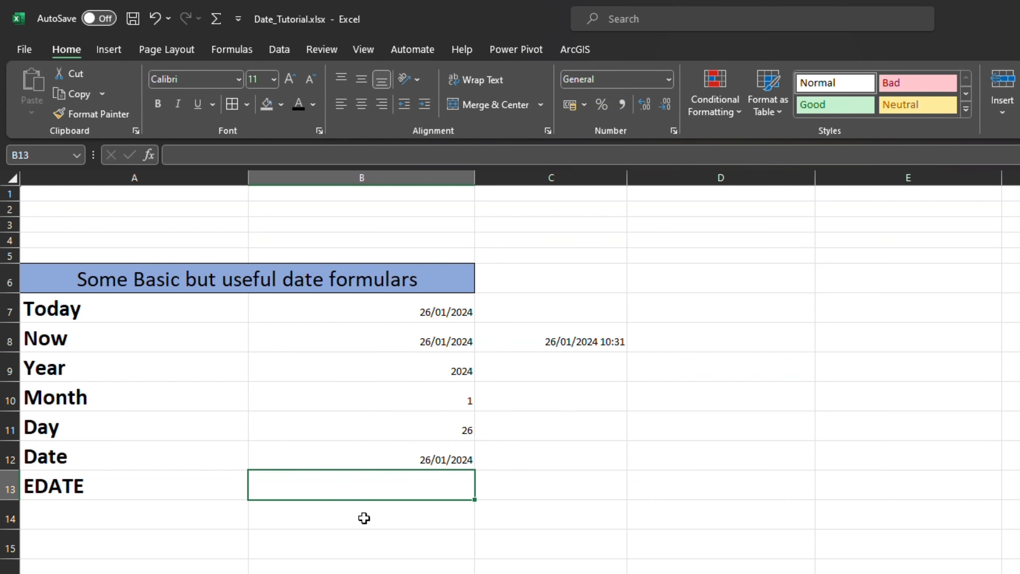
click(391, 458)
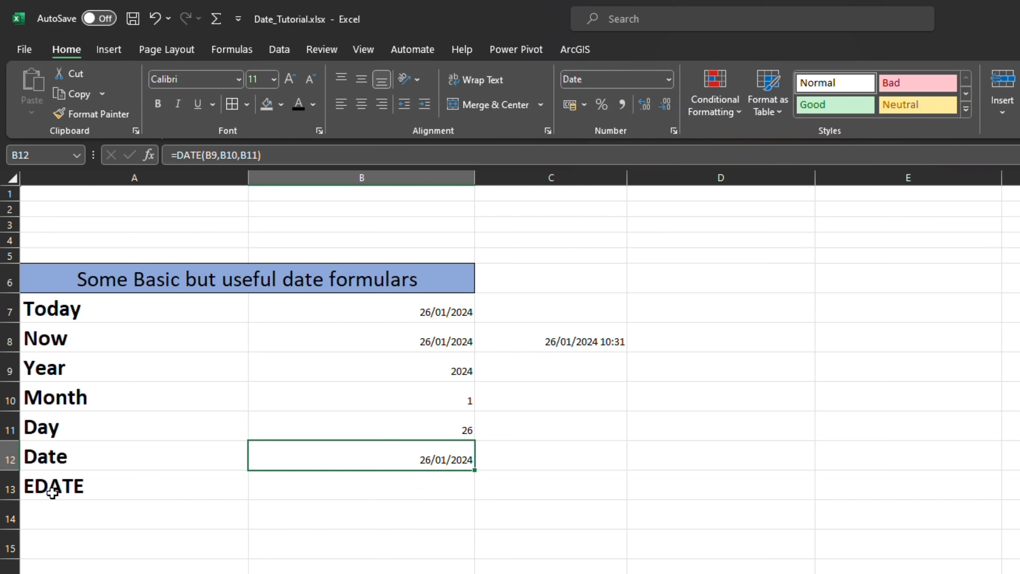
Move the EDATE label from cell A13 down to cell A16
click(60, 488)
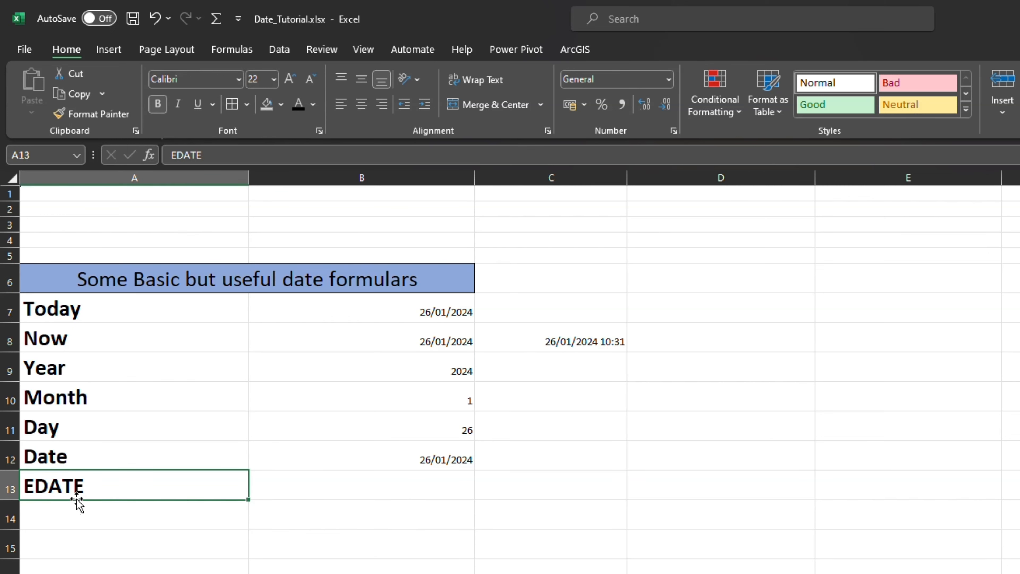
drag(76, 504, 79, 521)
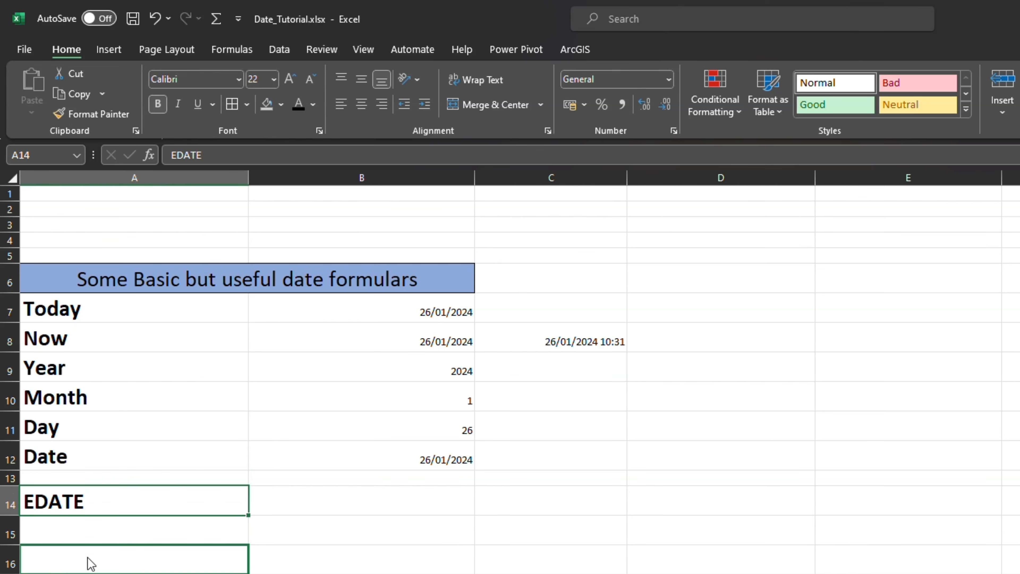
drag(91, 564, 91, 563)
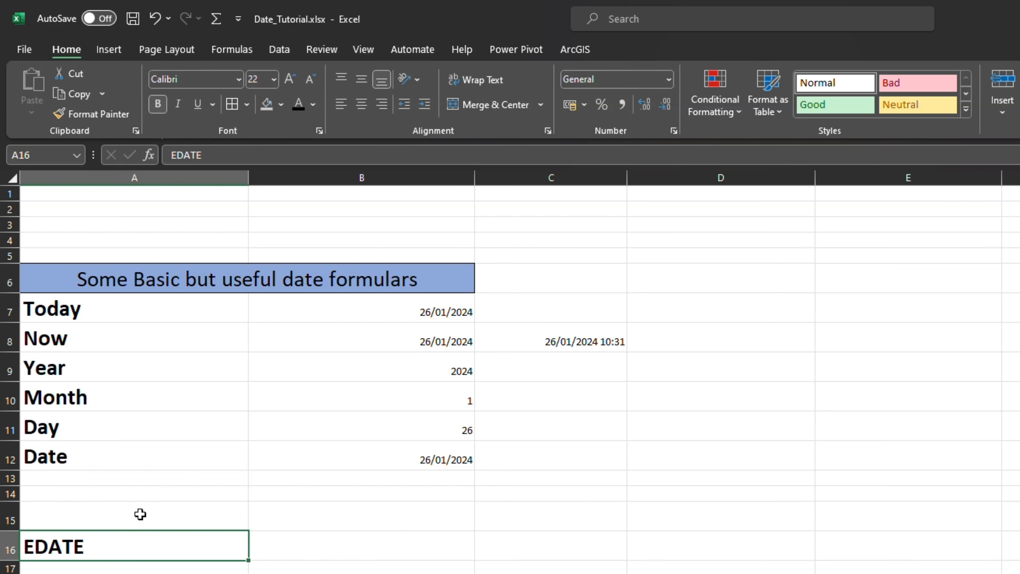
Enter a sample date of birth in cell A13, below the Date label
click(130, 473)
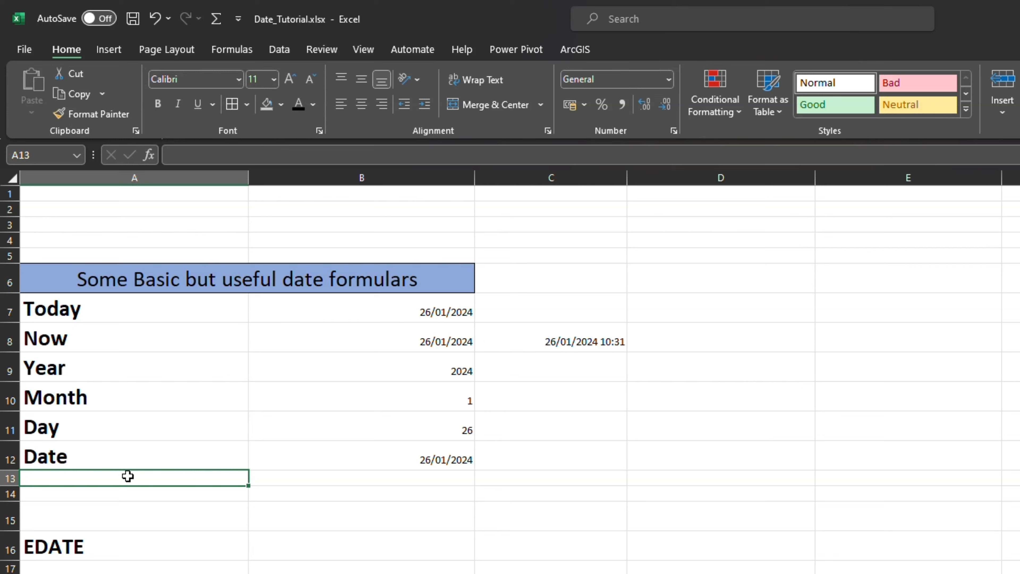
double_click(128, 476)
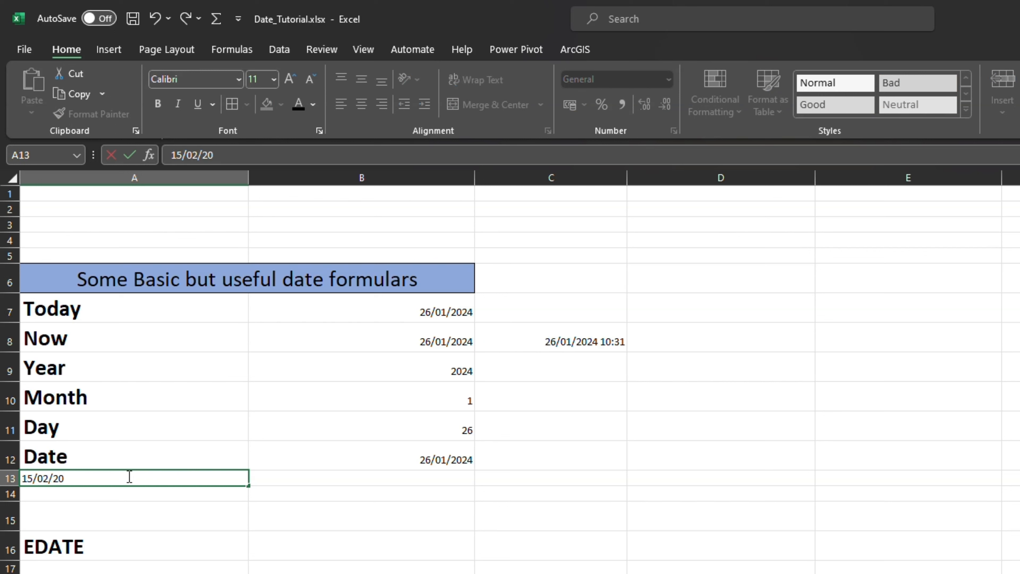
click(130, 540)
Enter the formula =(B7-A13)/365 in cell B13 to calculate the years between the date in A13 and today
click(310, 478)
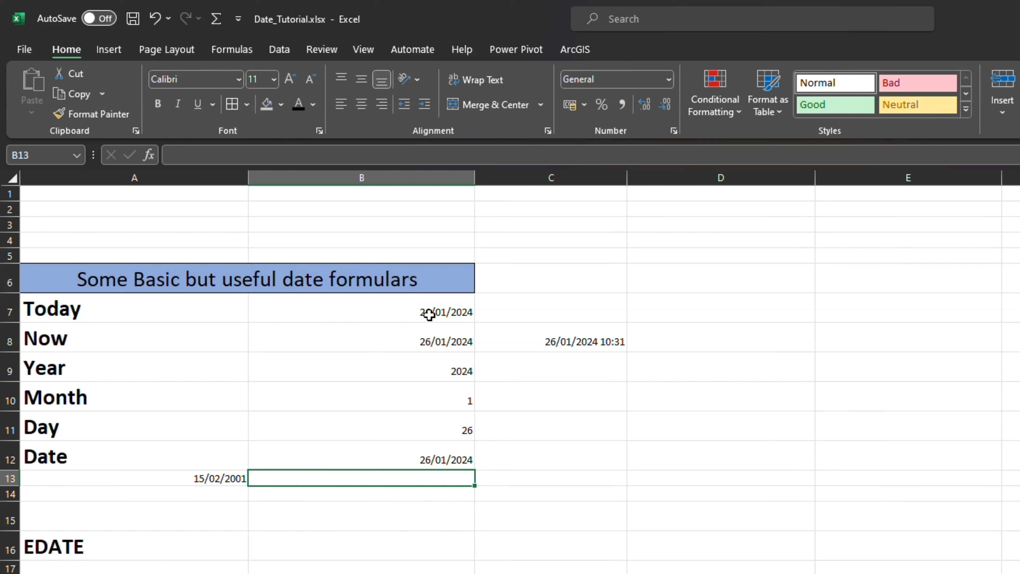
text(=)
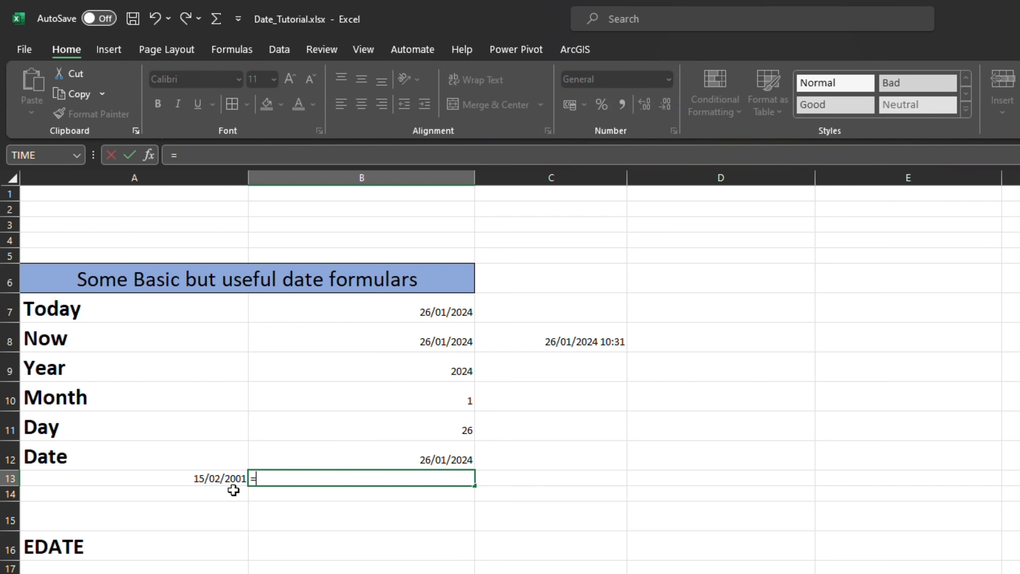
click(434, 312)
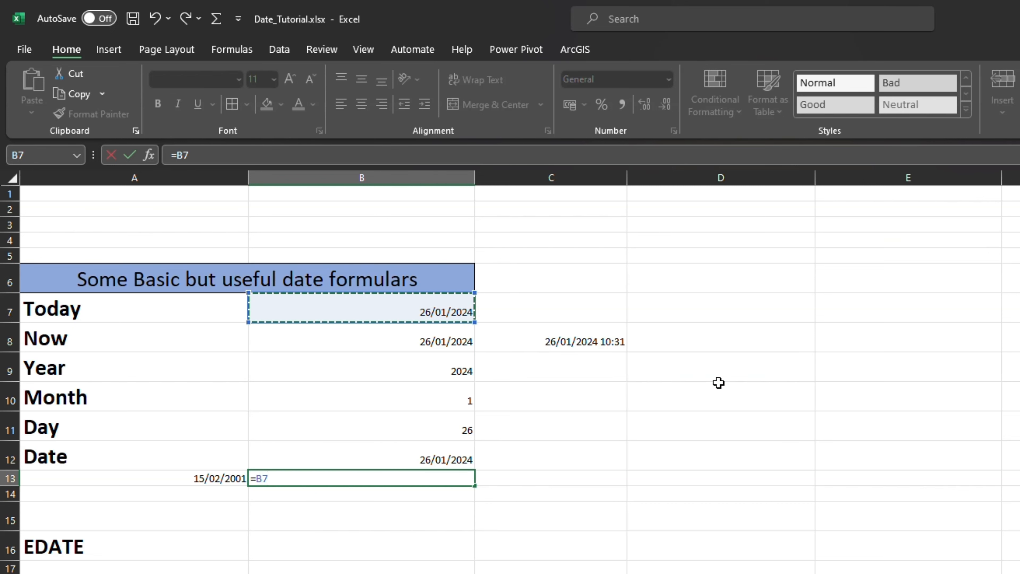
text(-)
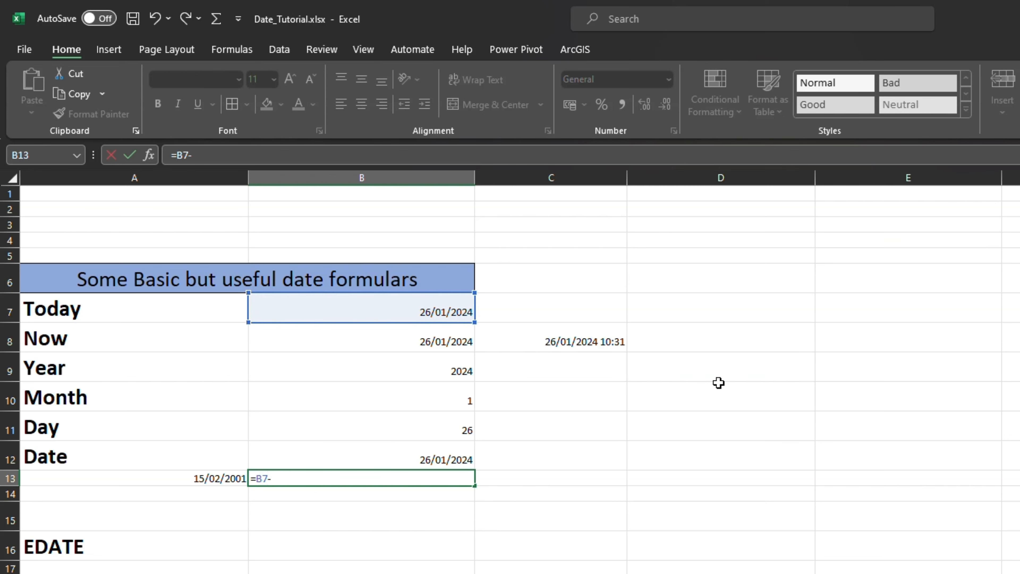
click(203, 479)
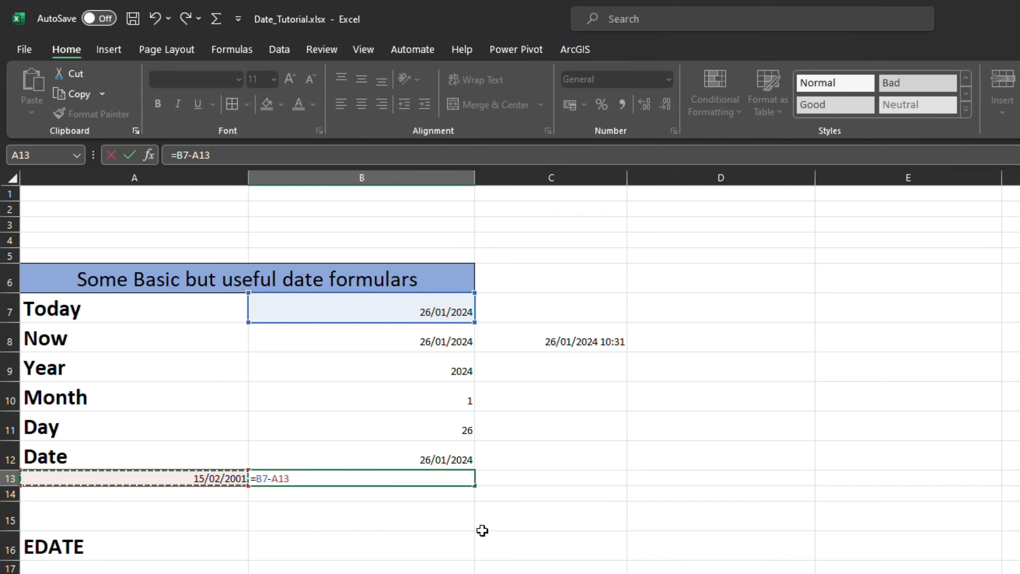
text())
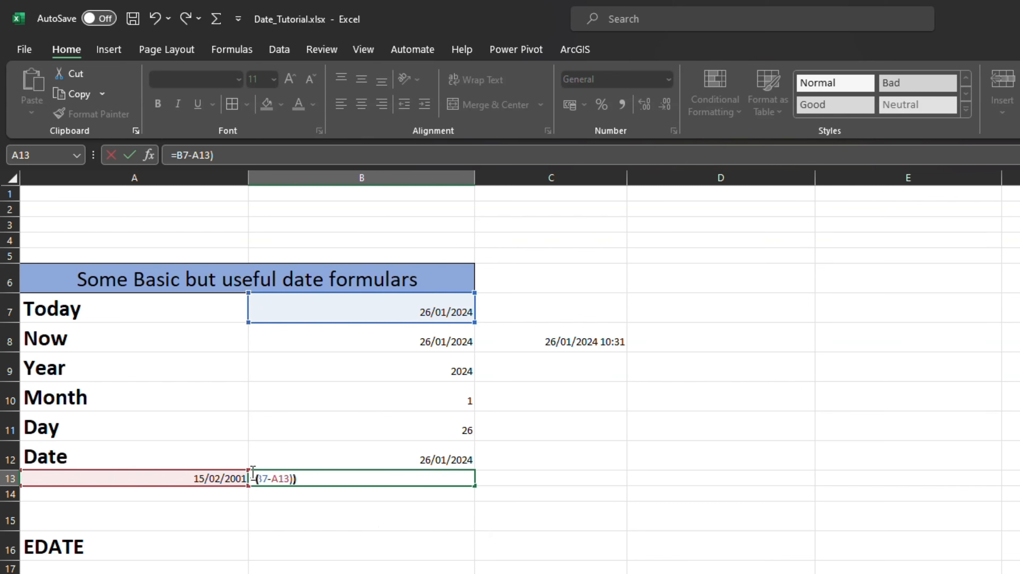
text(()
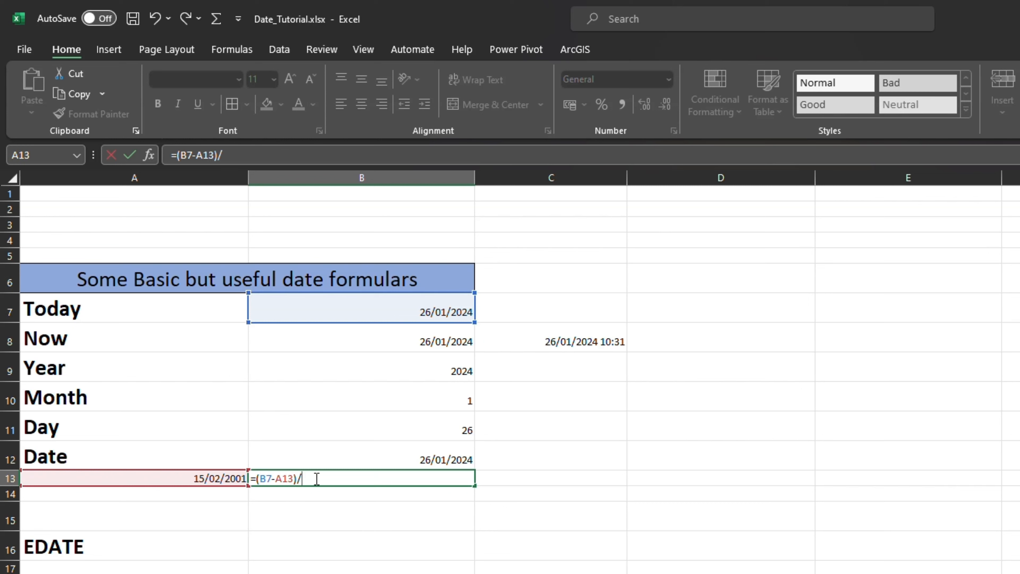
text(/365)
key(Return)
click(441, 475)
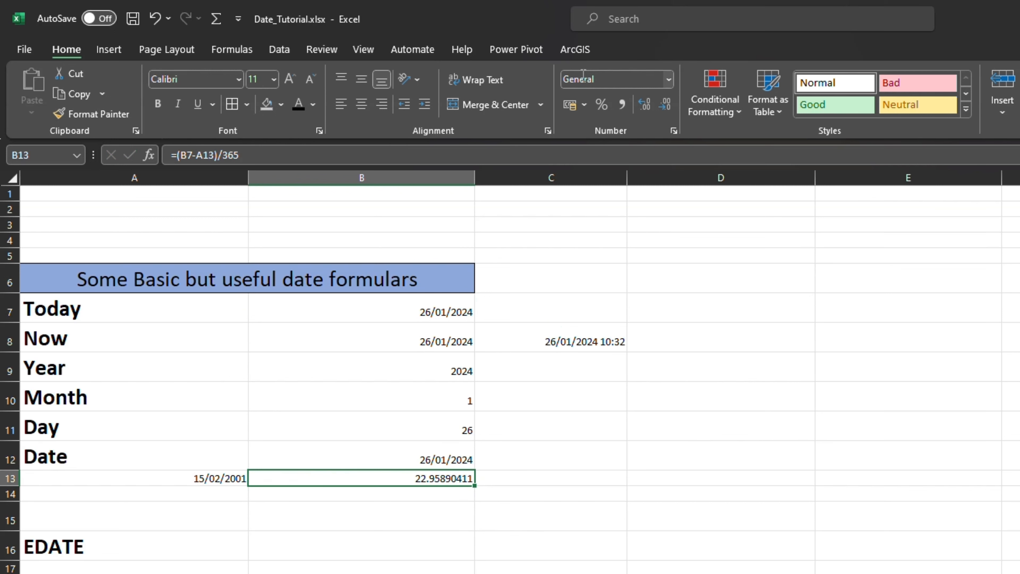
click(644, 104)
click(644, 105)
click(644, 104)
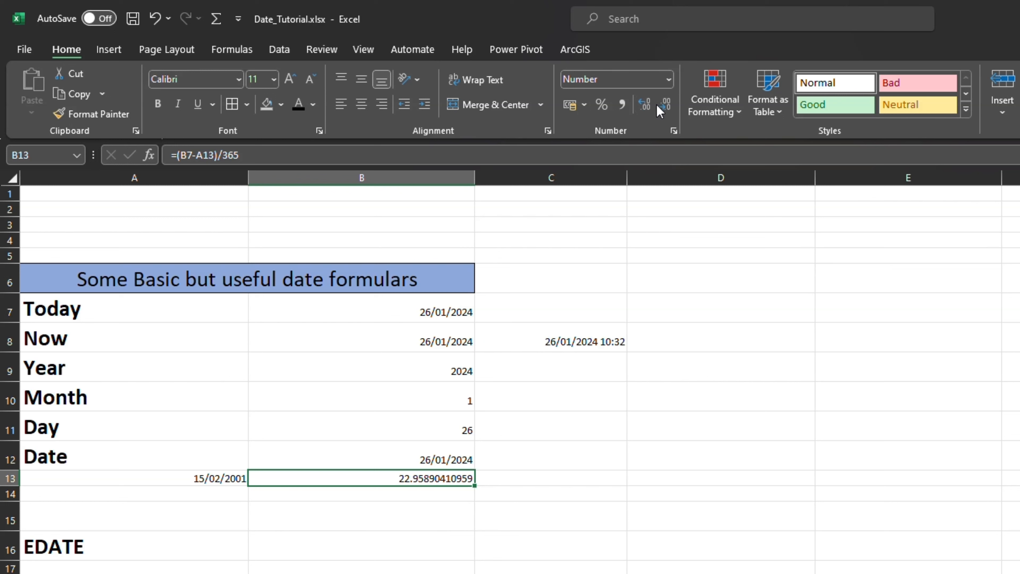
Reduce the number of years in cell B13 to one decimal place
click(665, 105)
click(665, 105)
click(665, 105)
click(665, 105)
click(665, 105)
click(664, 104)
click(665, 104)
click(665, 105)
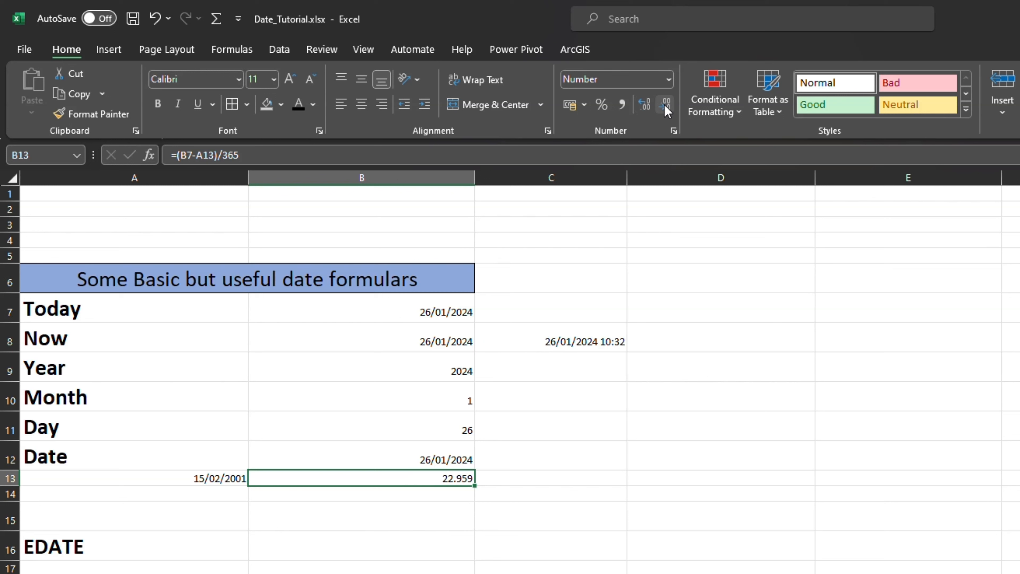
click(665, 105)
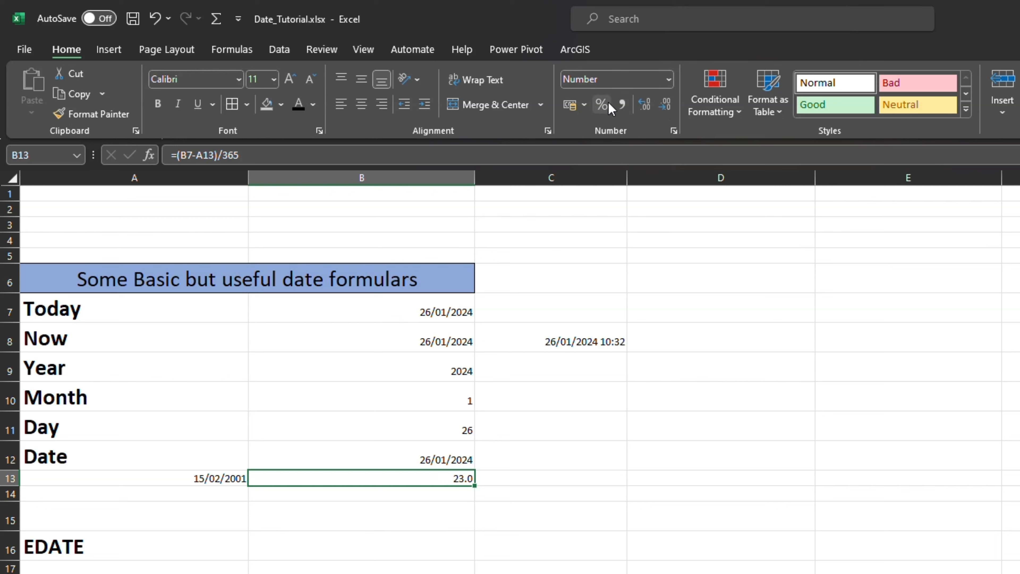
Show the number of years in cell B13 with two decimal places
click(642, 101)
click(431, 489)
Enter the formula =DAYS(B7,A13) in cell A14 and move it to cell B14
click(219, 499)
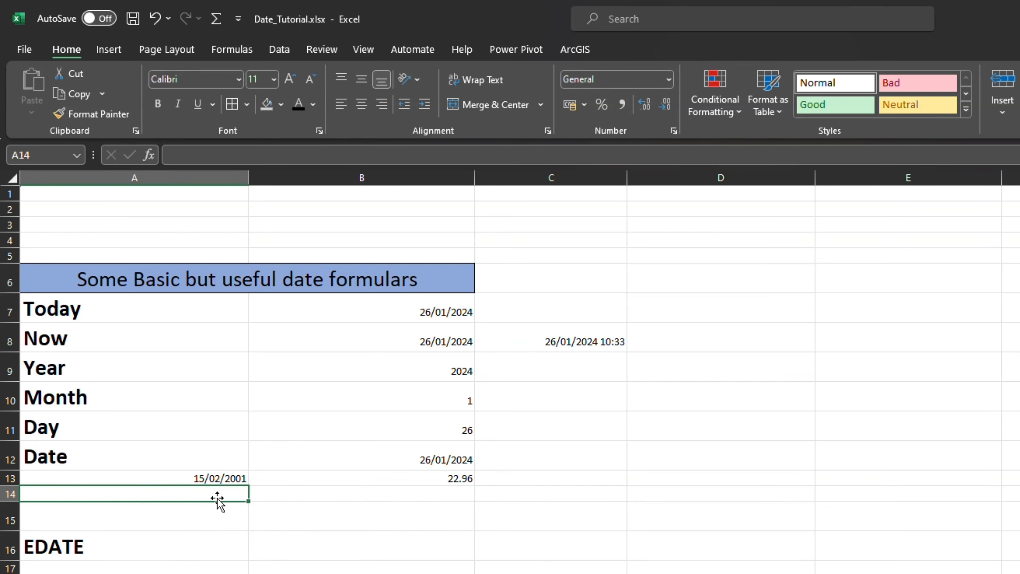
text(=DAYE)
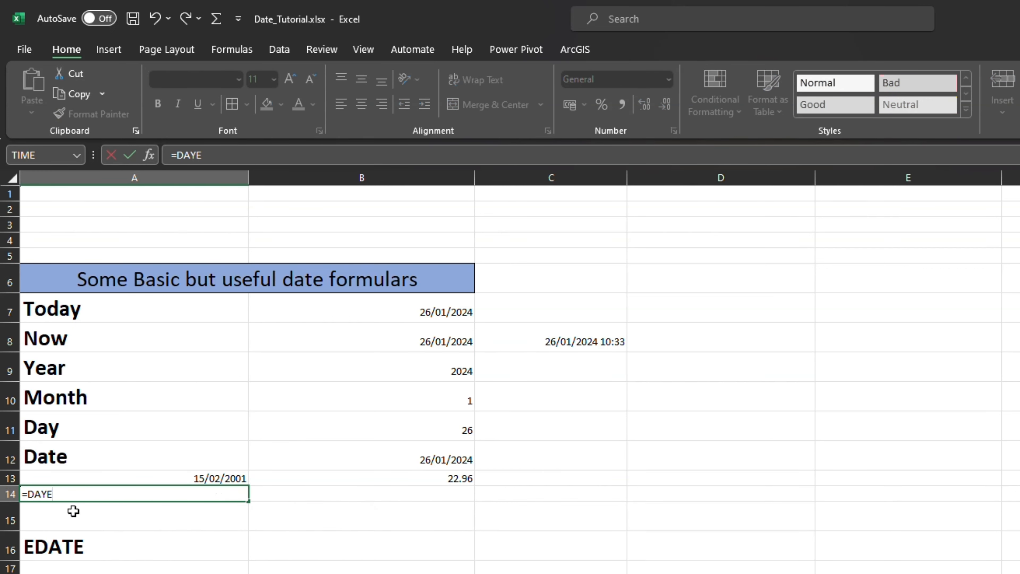
key(BackSpace)
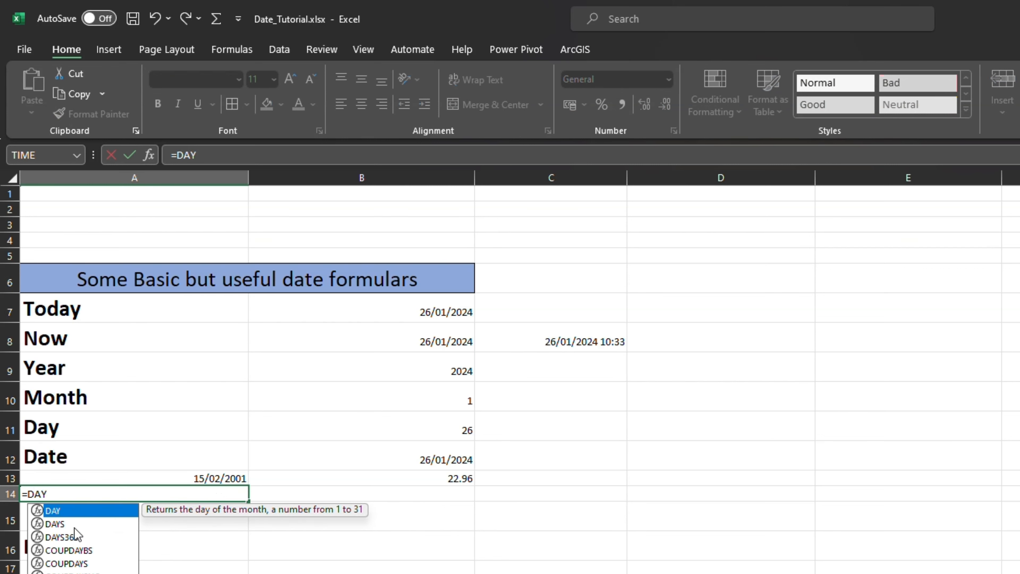
double_click(56, 523)
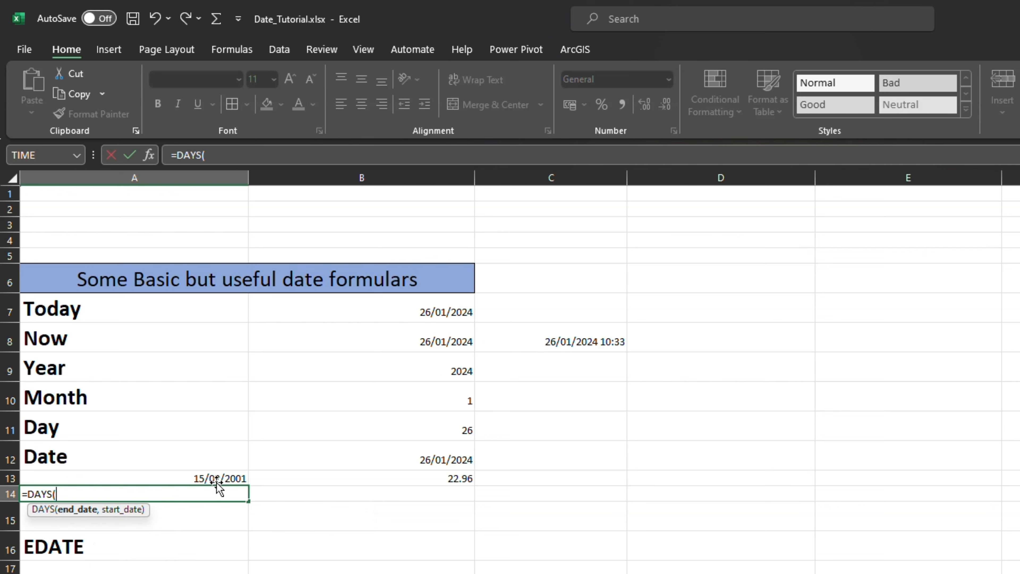
click(243, 477)
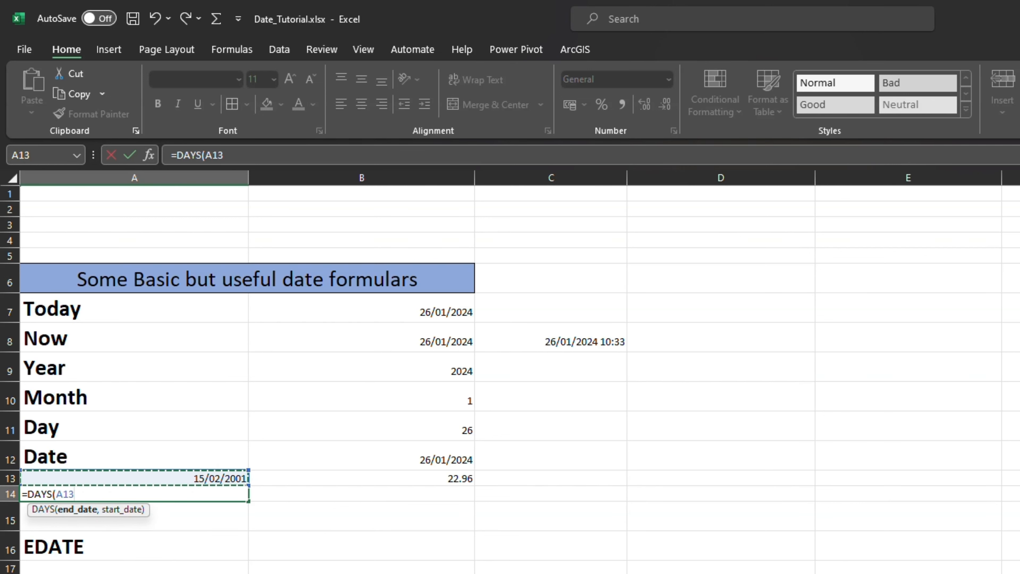
click(450, 314)
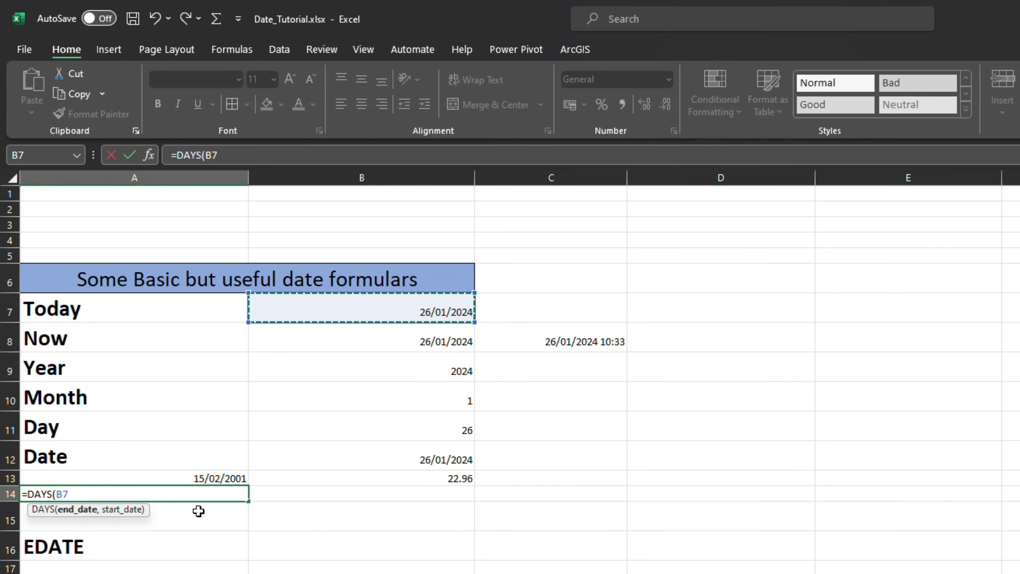
text(,)
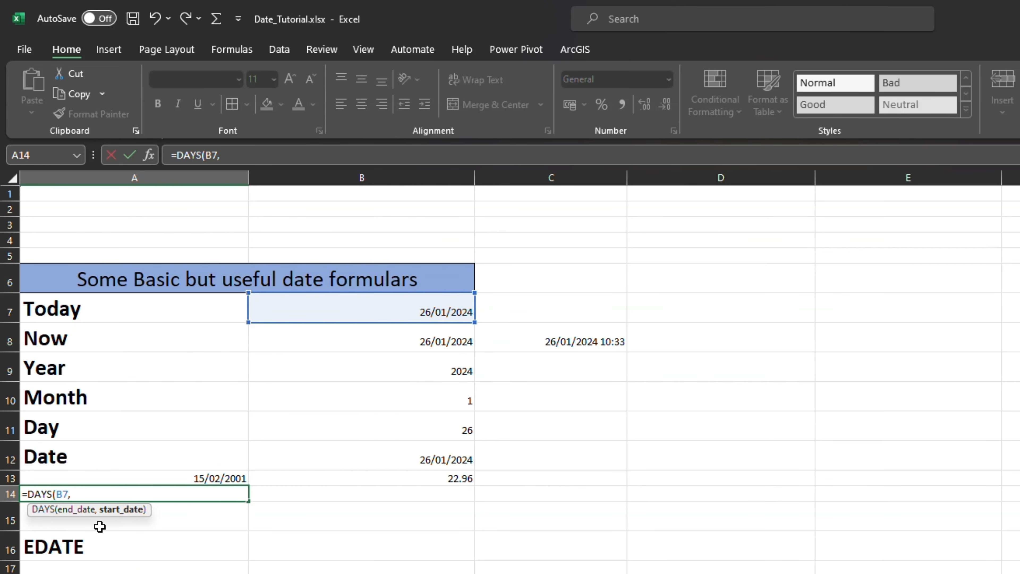
click(237, 478)
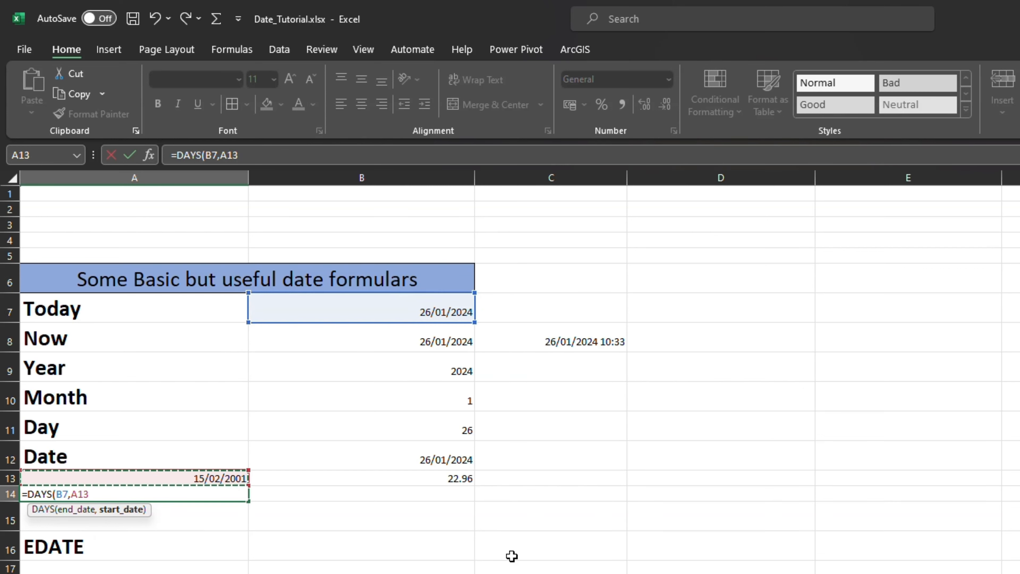
key(Return)
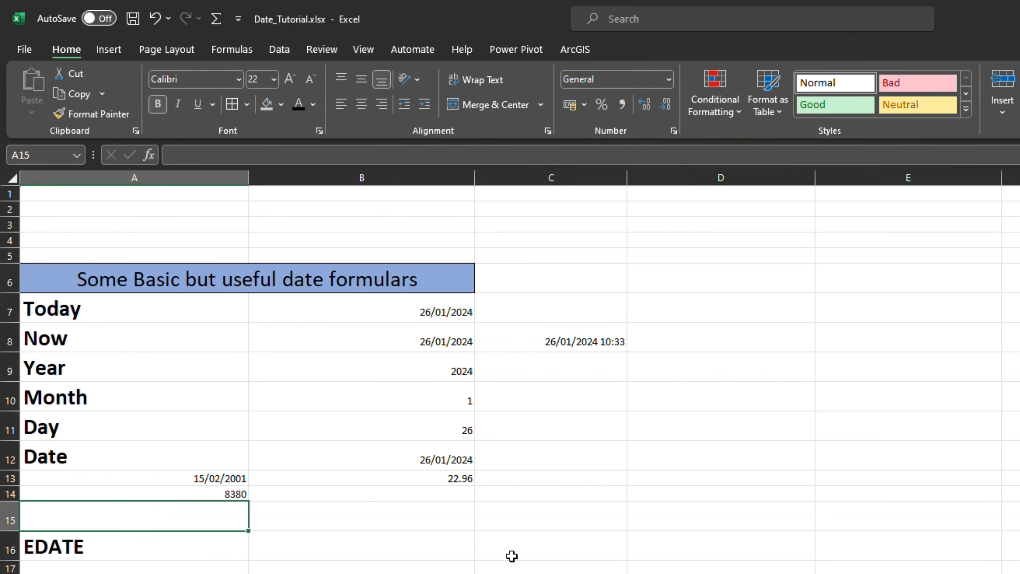
click(234, 494)
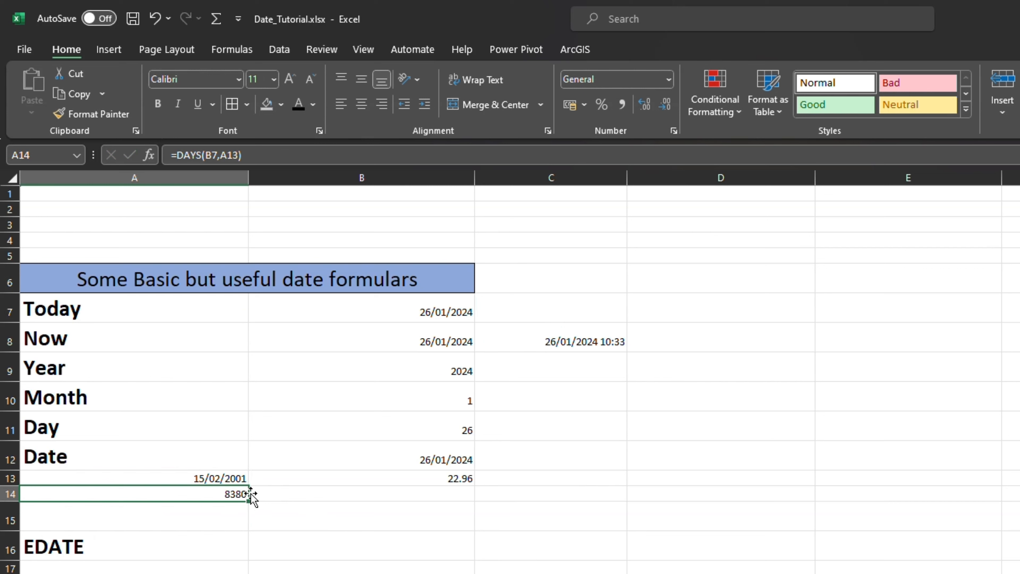
drag(251, 496, 447, 488)
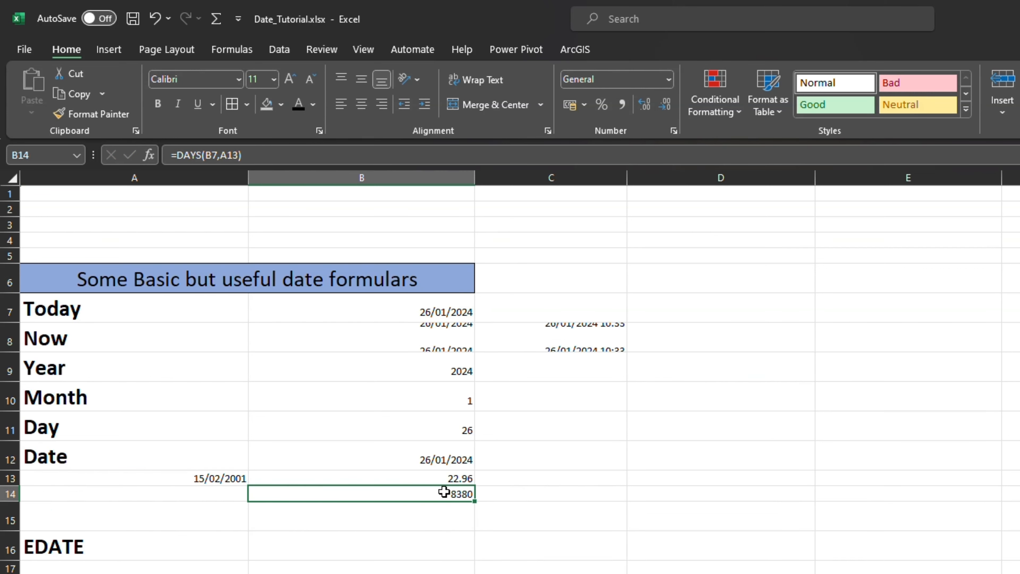
Remove the division by 365 from the formula in cell B13 and compare its day count with the DAYS result in B14
double_click(460, 477)
key(BackSpace)
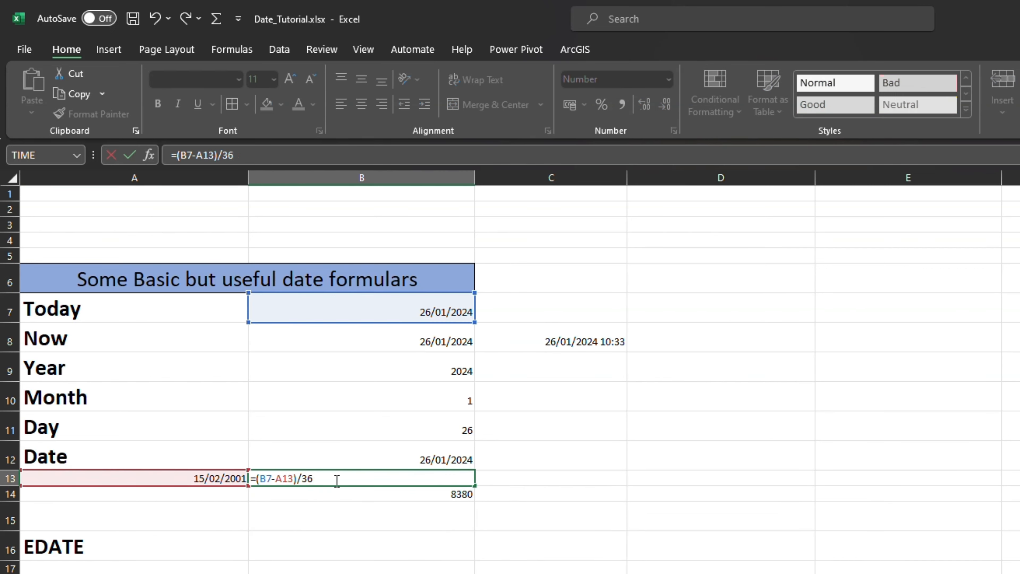
key(Return)
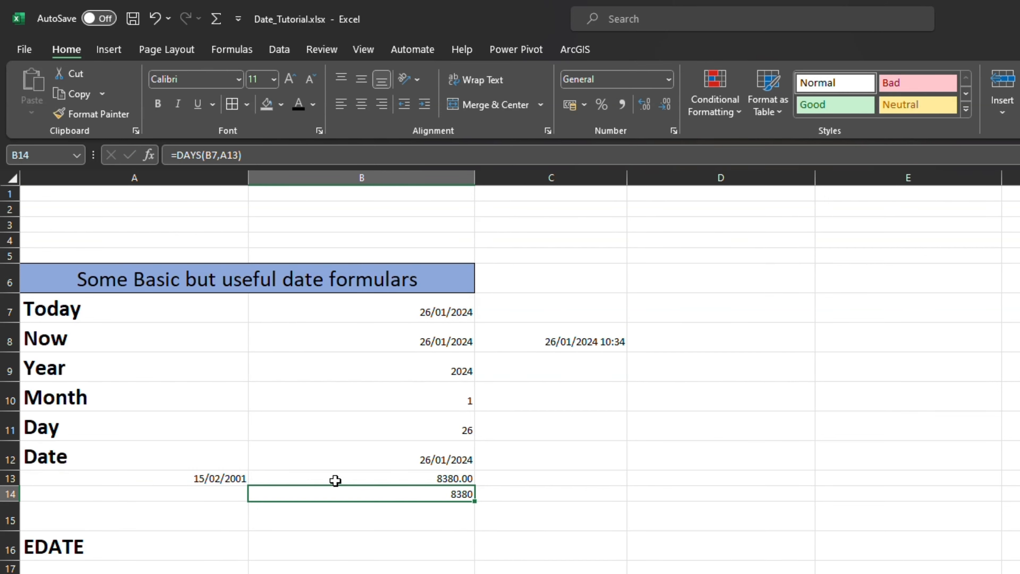
click(436, 477)
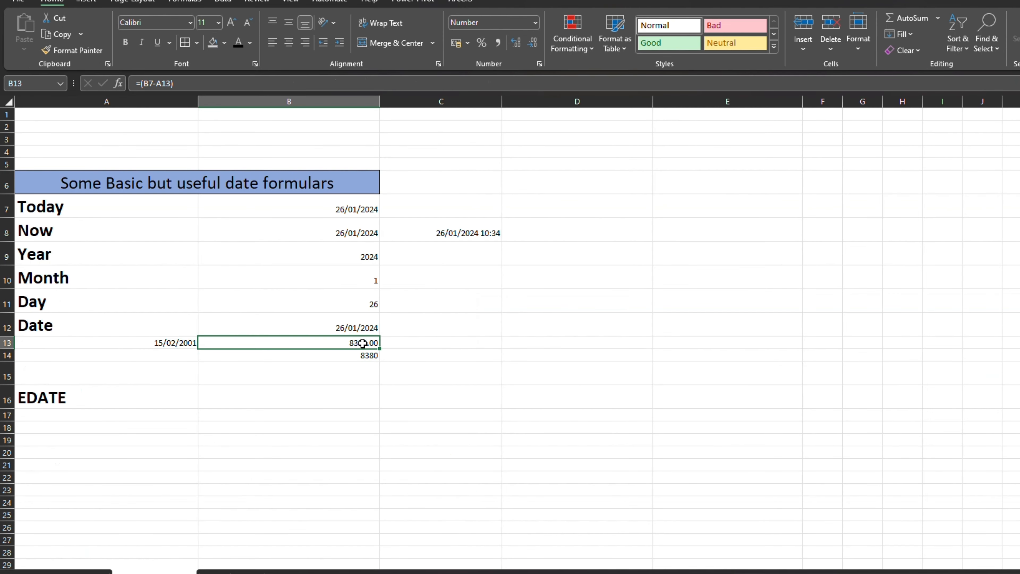
drag(360, 343, 363, 355)
click(354, 355)
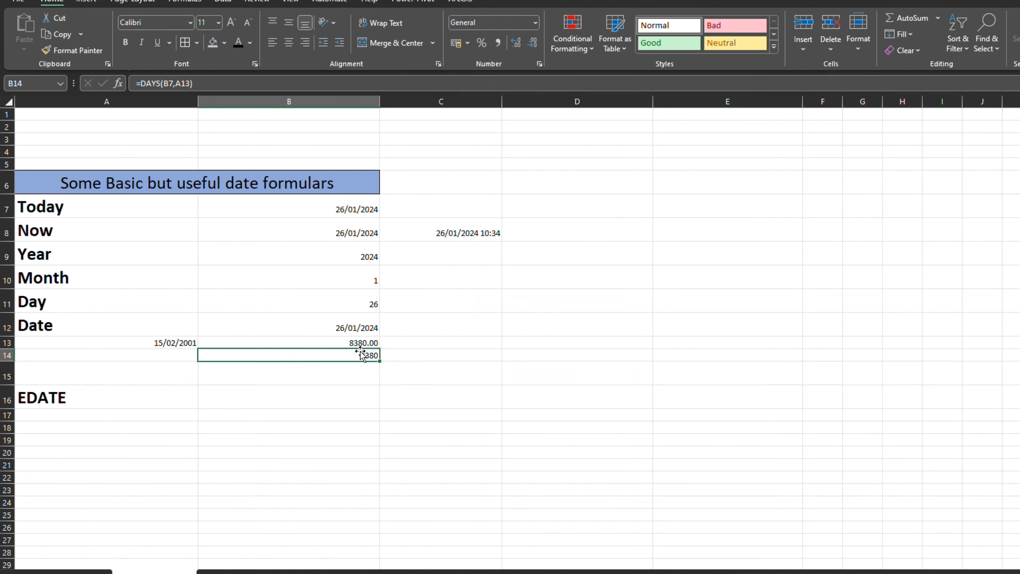
Enter the formula =DATEDIF(A13,B7,"Y") in cell A15 to compute the age in completed years
click(176, 376)
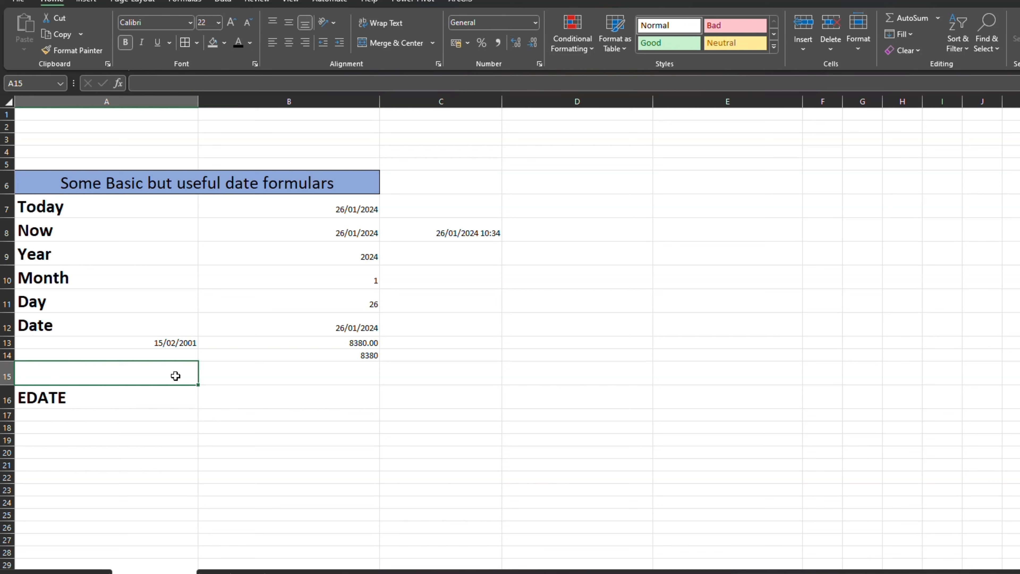
text(=)
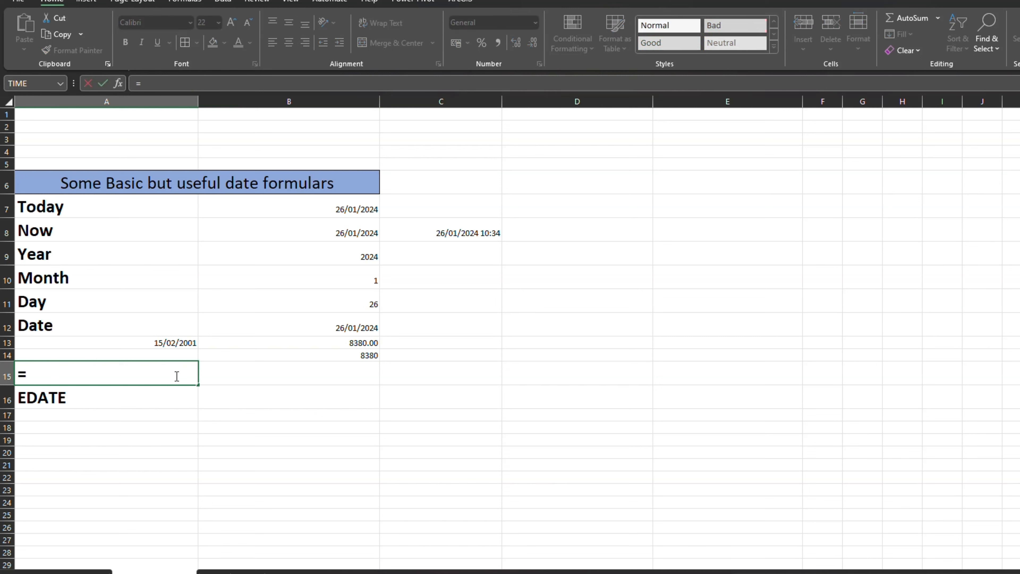
text(DA)
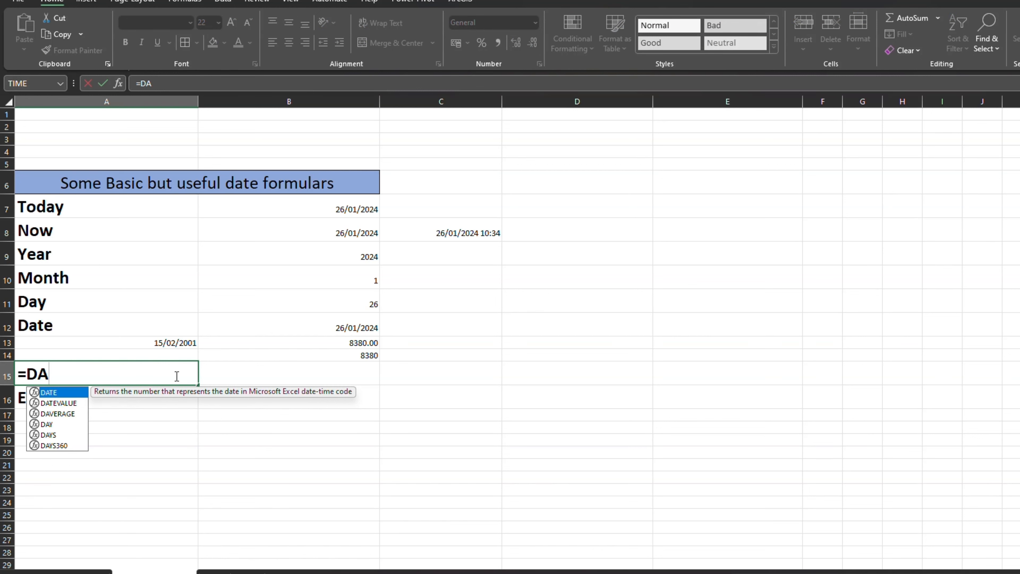
text(TE)
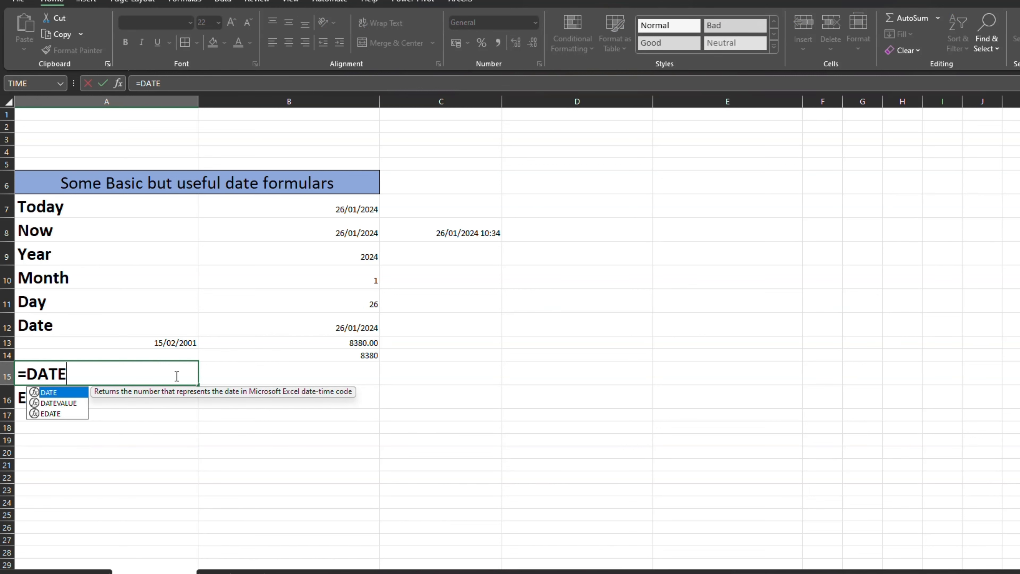
text(D)
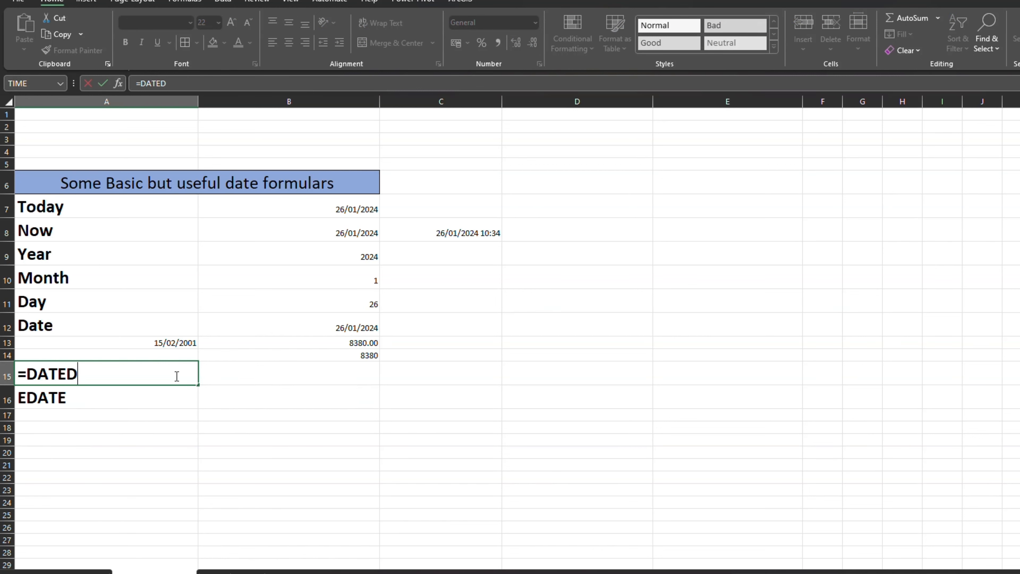
text(IF)
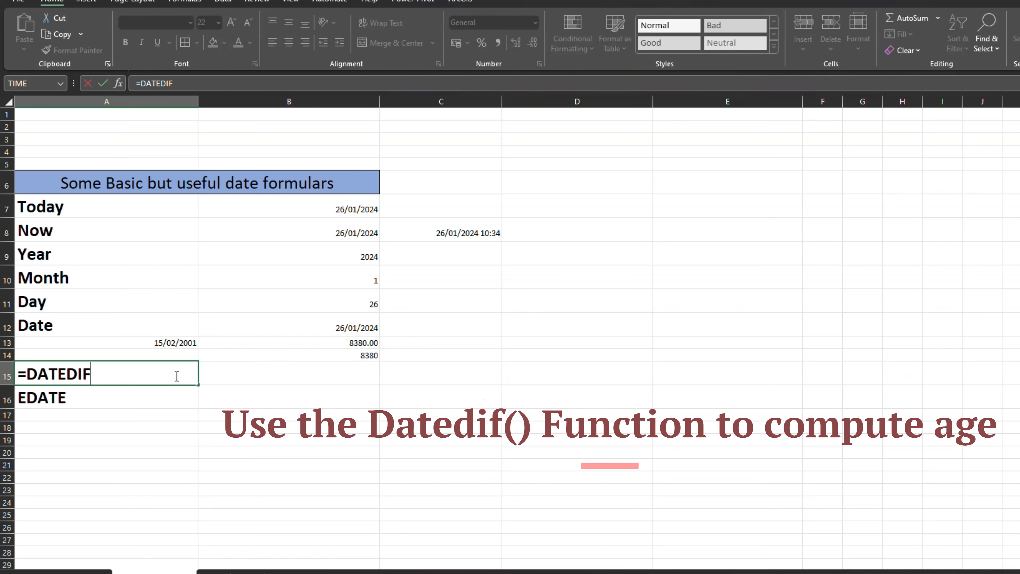
text(()
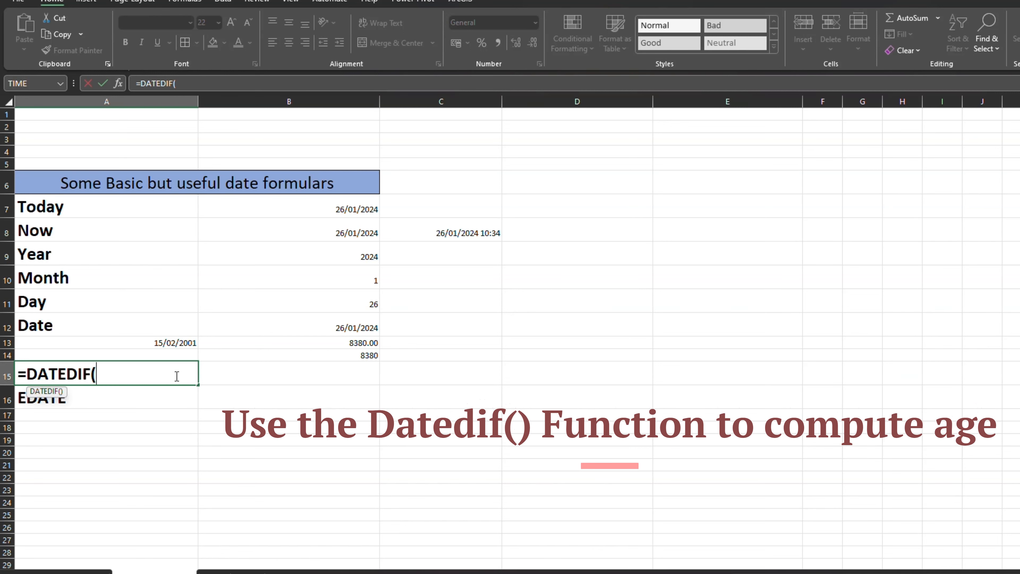
text())
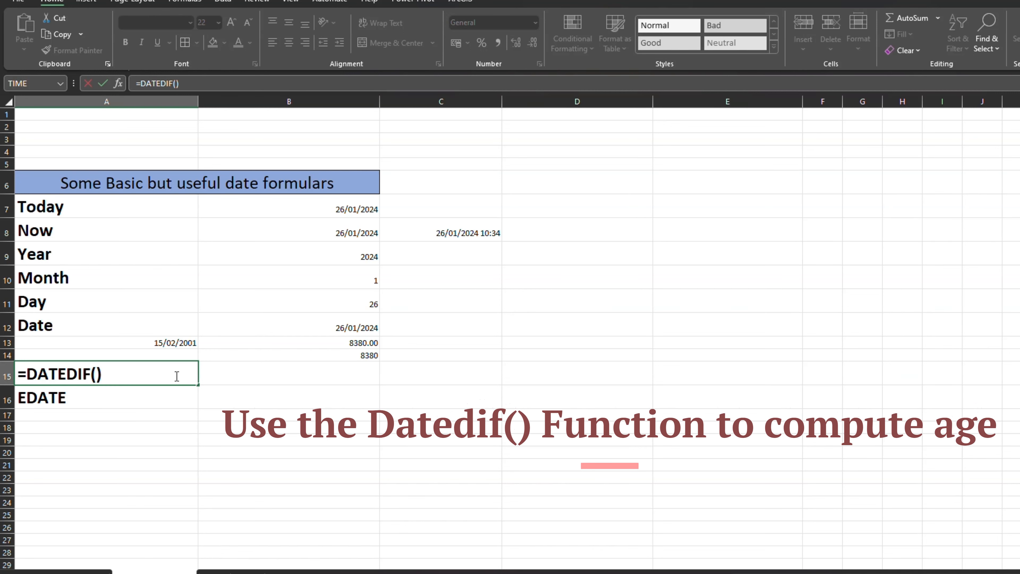
click(97, 374)
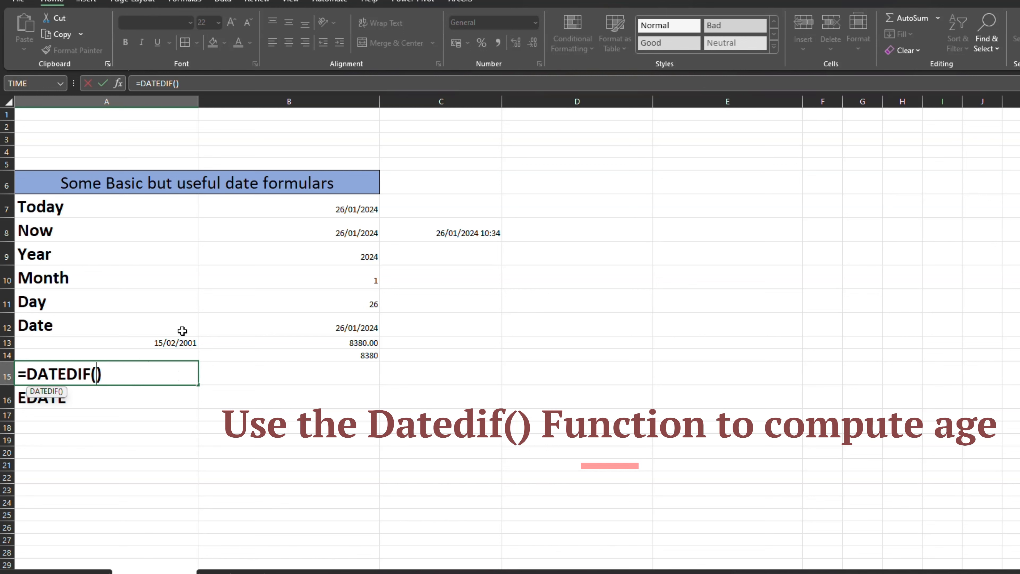
click(184, 341)
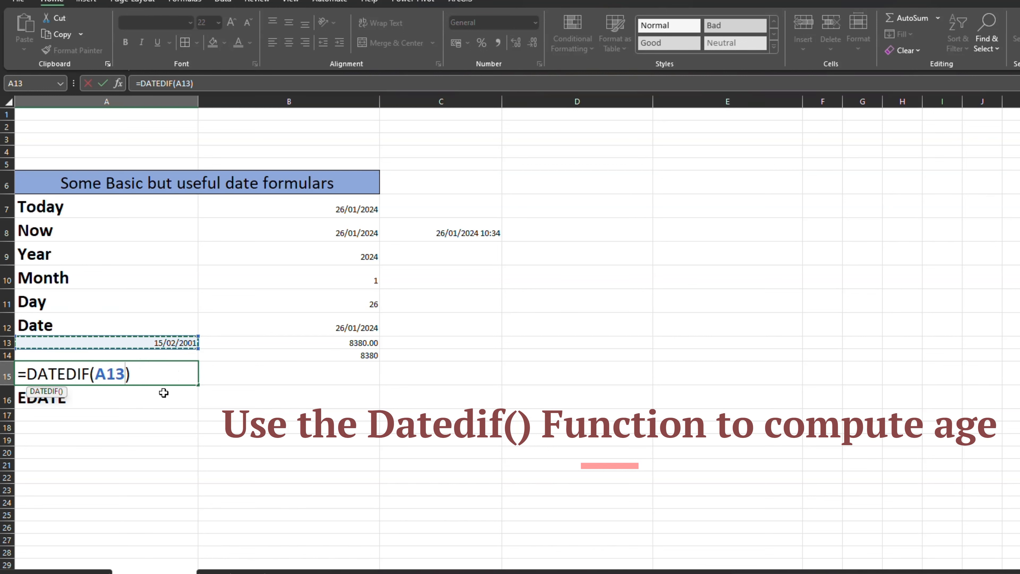
text(,)
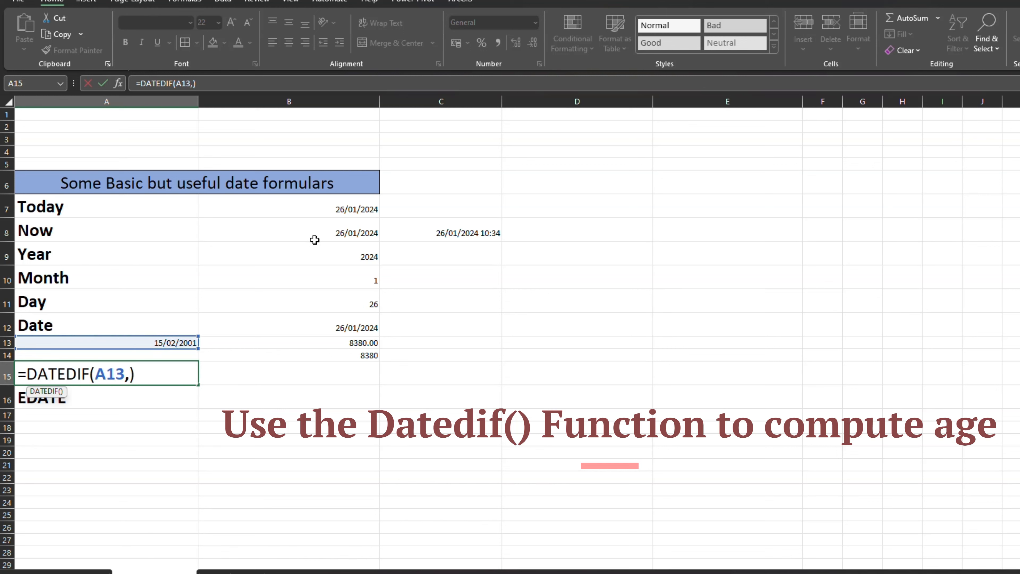
click(352, 205)
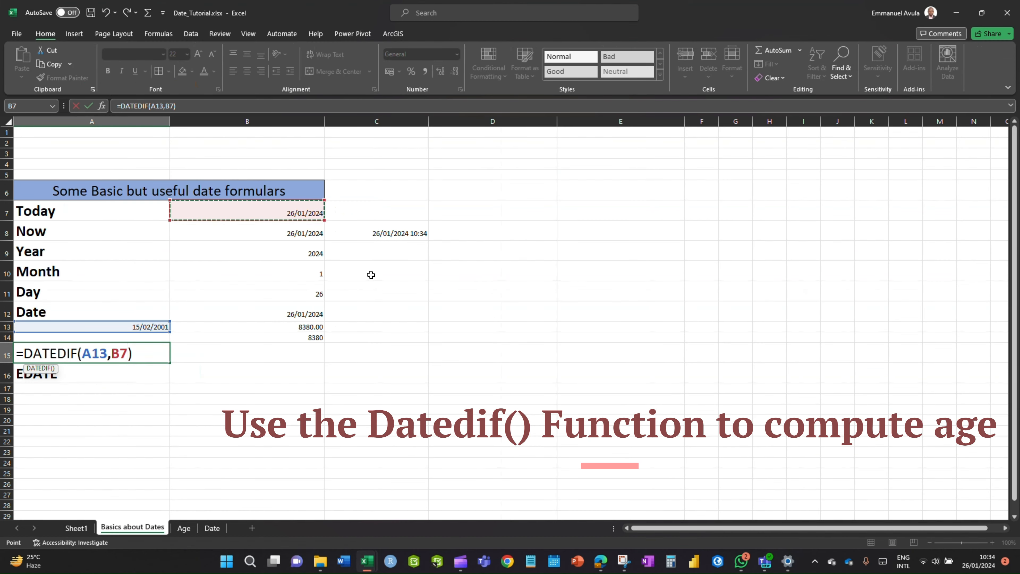
text(,)
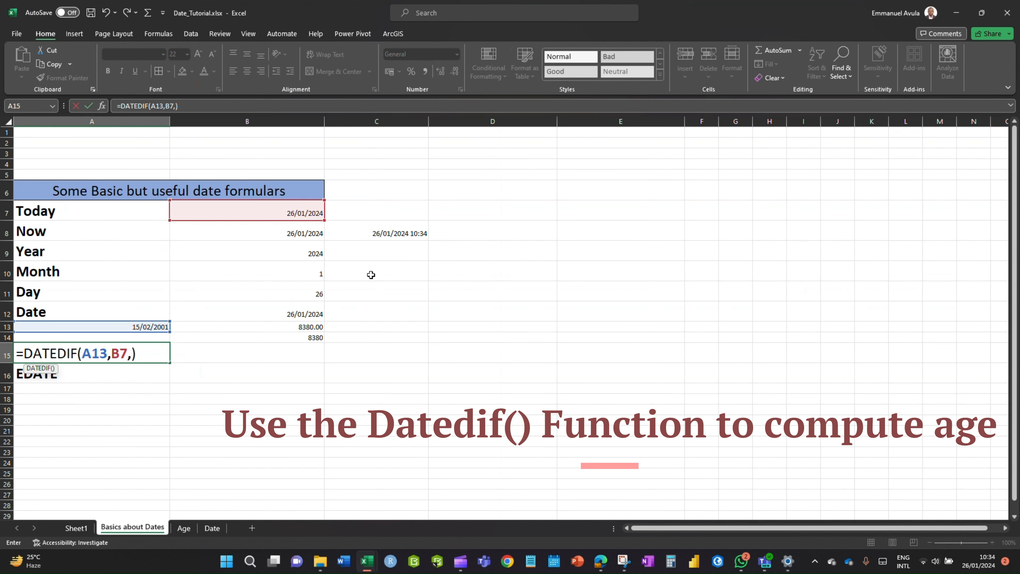
text("")
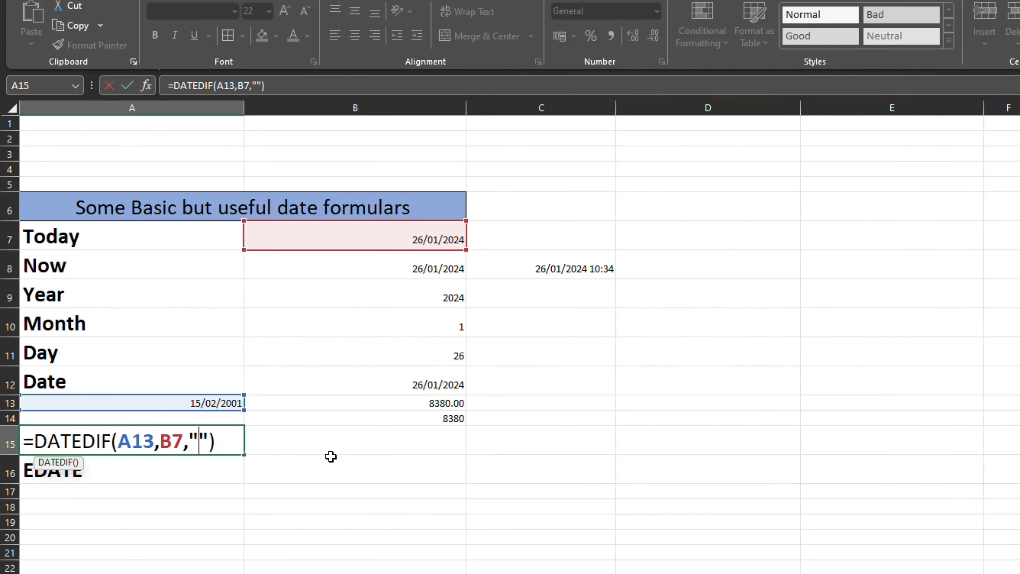
text(Y)
key(Return)
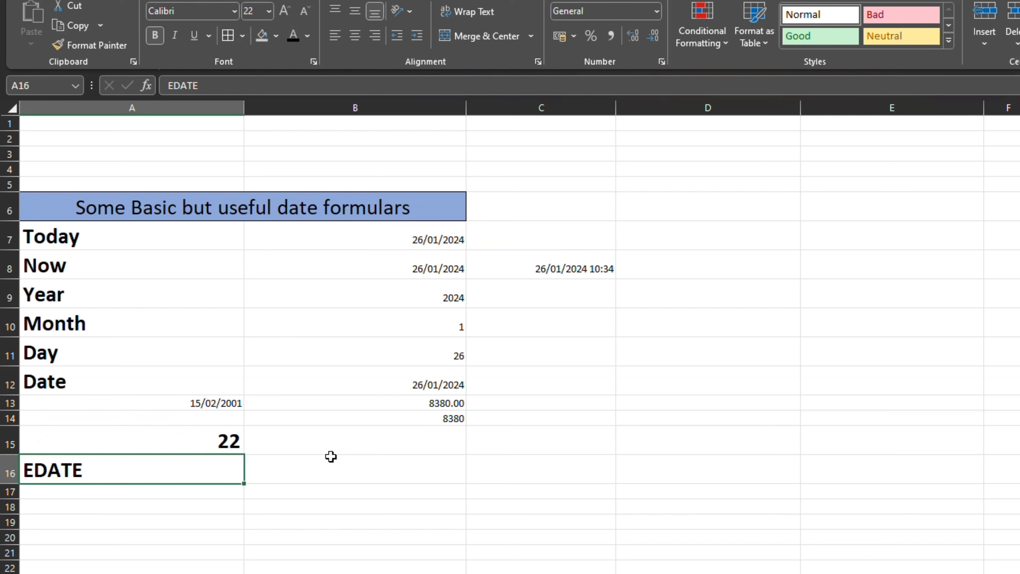
click(206, 437)
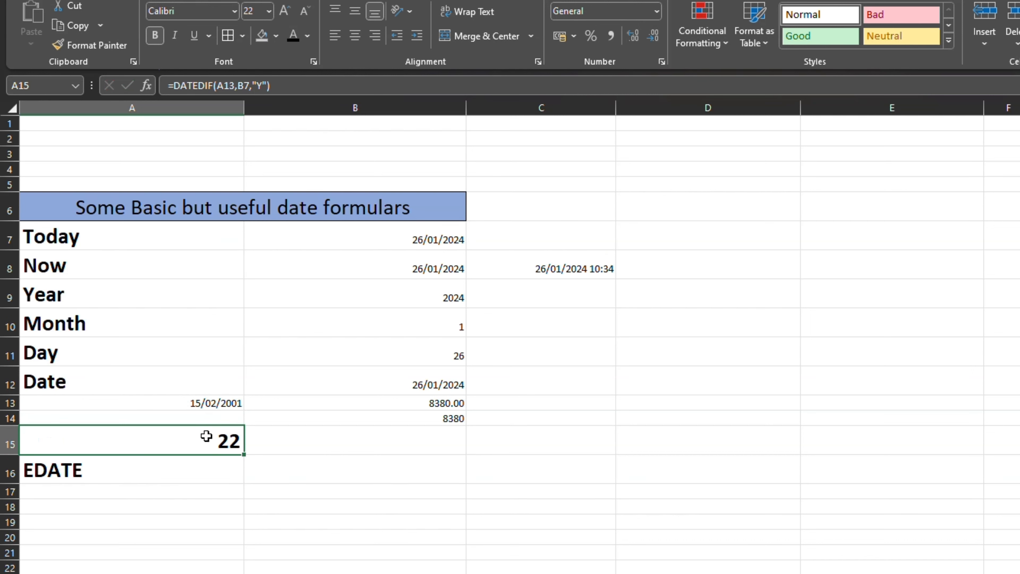
Change the formula in cell B13 to =(B7-A13)/365 and compare its result with the DATEDIF age in A15
double_click(443, 404)
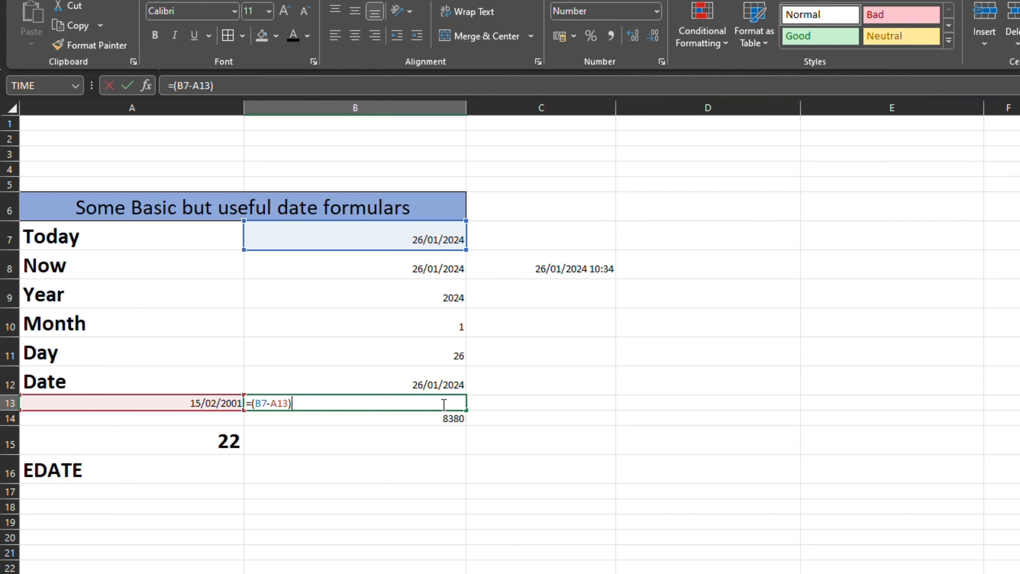
text(/)
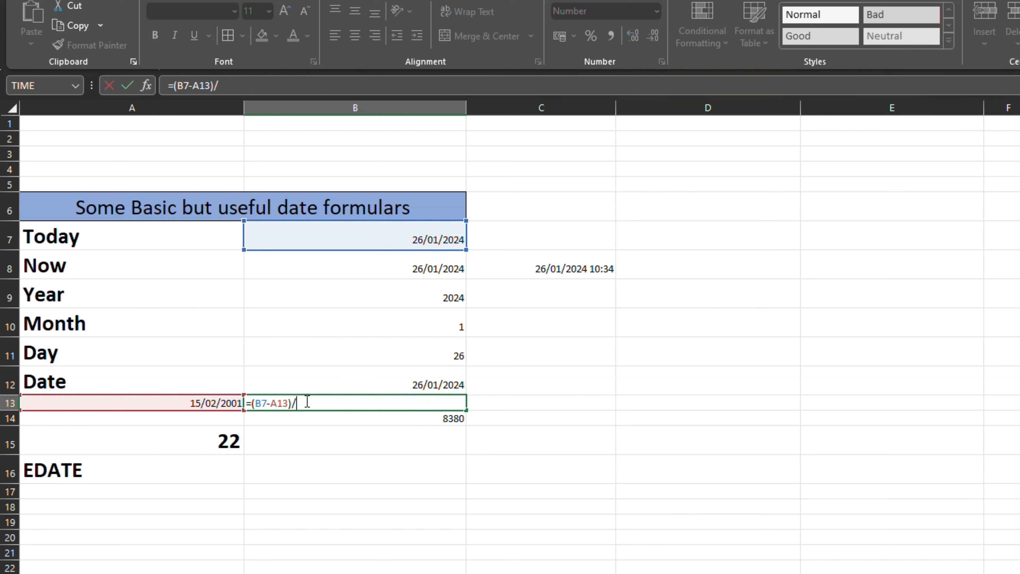
text(365)
key(Return)
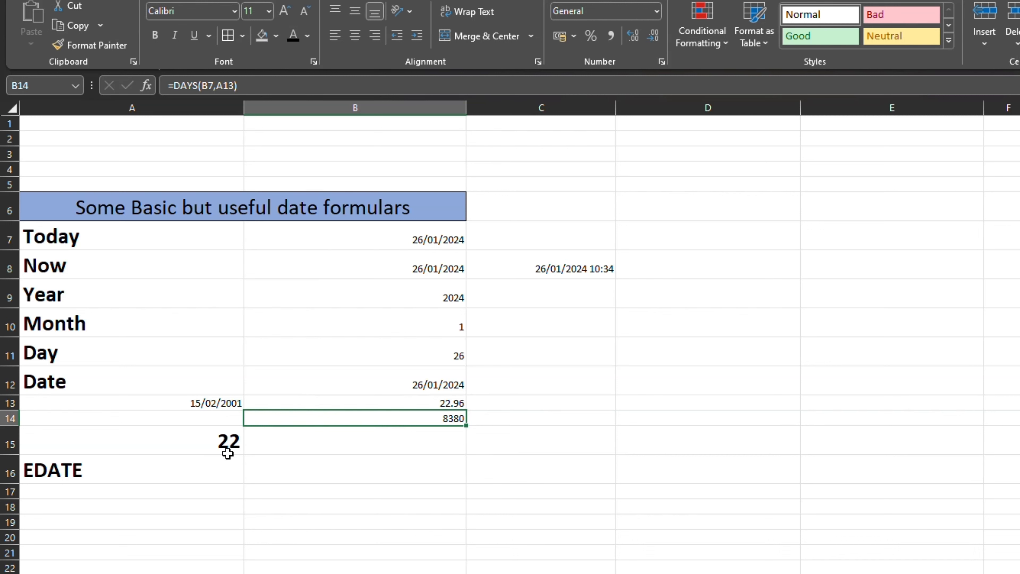
click(152, 448)
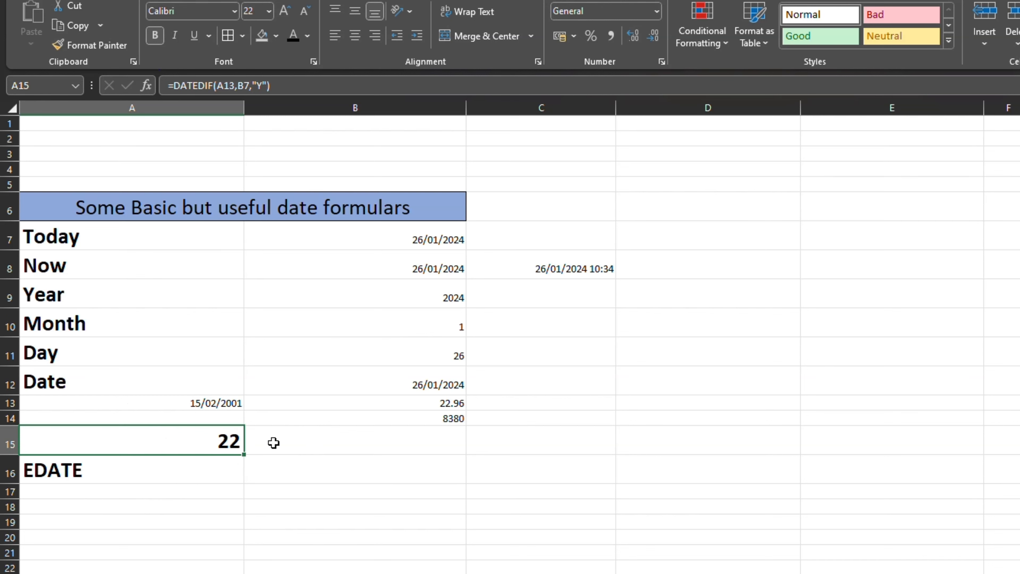
Move the EDATE label from cell A16 to A25 and the DATEDIF age result from A15 to B15
click(75, 474)
drag(76, 483, 128, 573)
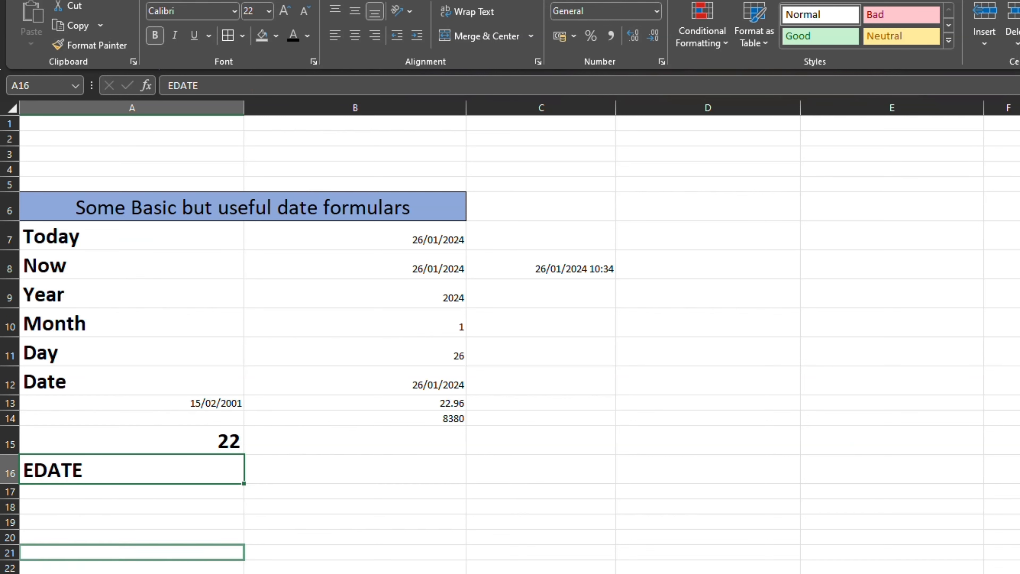
drag(151, 508, 150, 488)
click(266, 289)
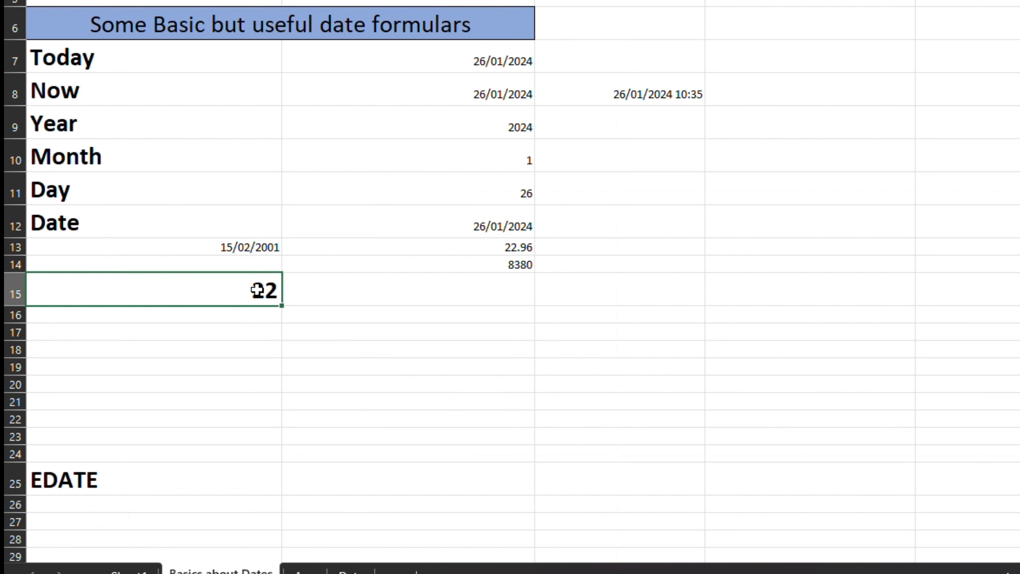
drag(287, 294, 382, 293)
Enter the label "Age in Years" in cell A15, beside the DATEDIF result
click(223, 289)
text(aGE)
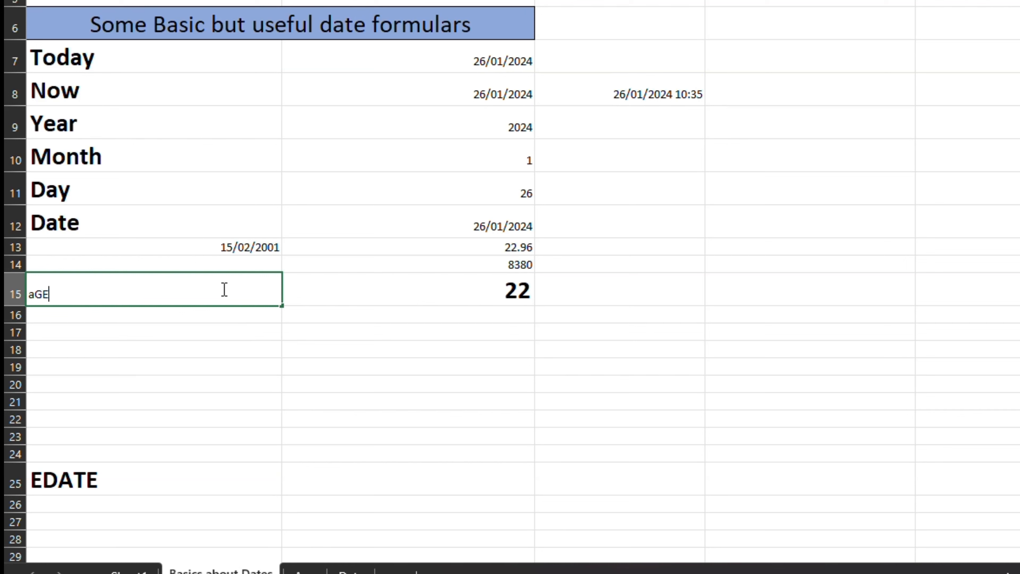
key(ctrl+Return)
text(in Years)
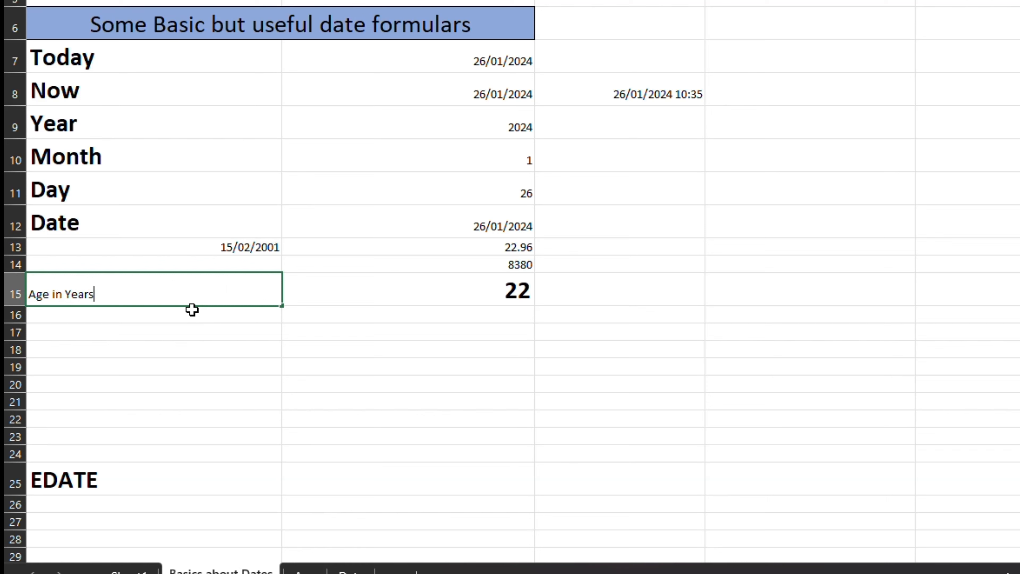
click(217, 401)
Copy the formatting of the "Age in Years" label in A15 onto cells A17:A20
click(101, 289)
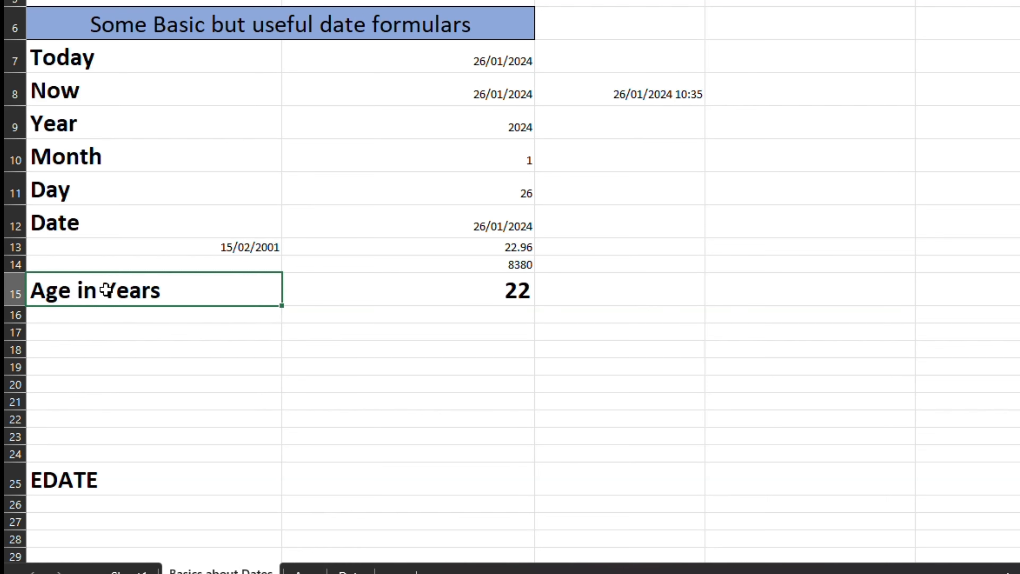
click(120, 4)
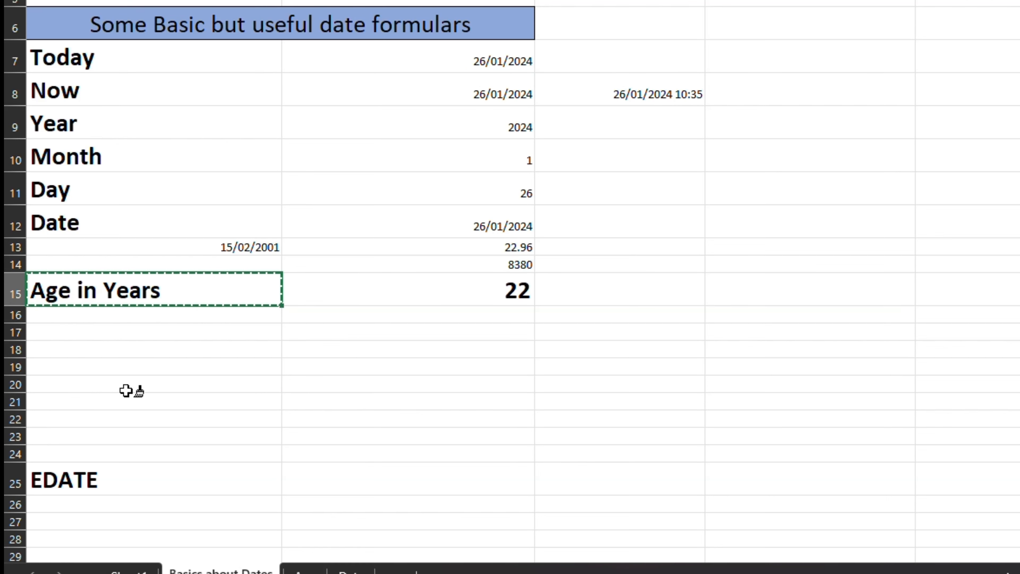
drag(101, 329, 107, 376)
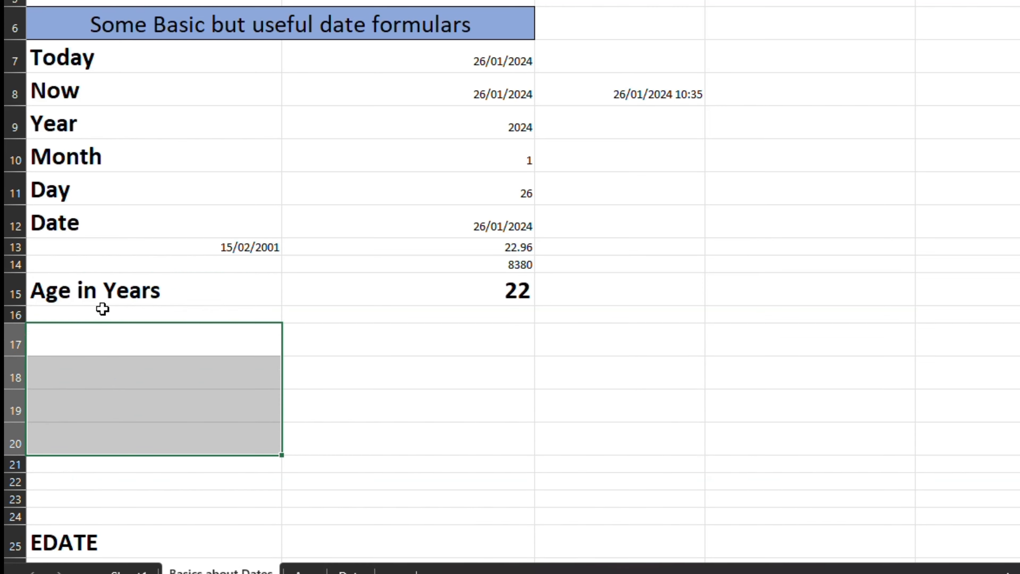
Copy the DATEDIF formula from B15 into B16 with absolute references, making it =DATEDIF($A$13,$B$7,"YM") to get the remaining months
click(100, 311)
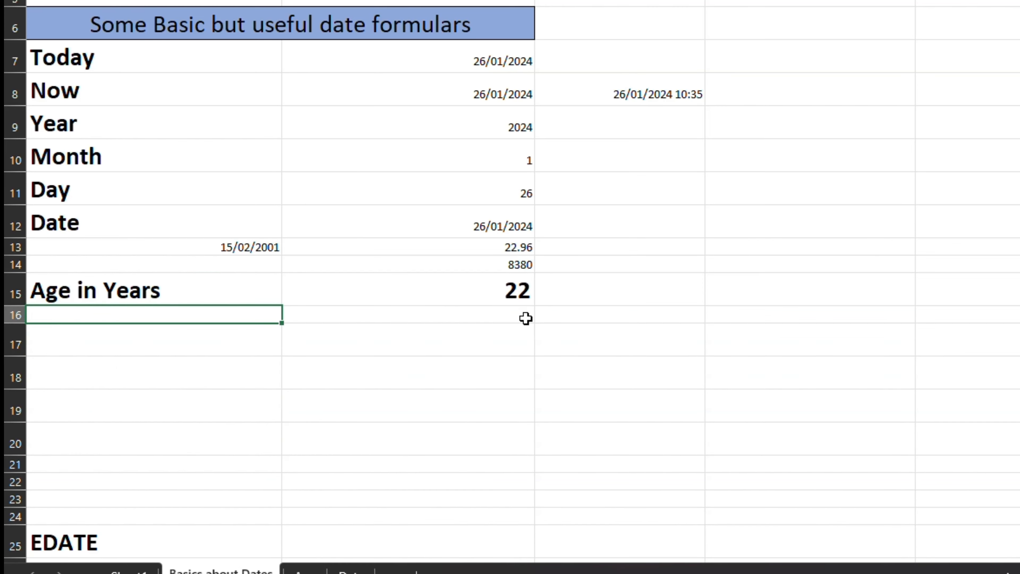
click(518, 317)
click(165, 313)
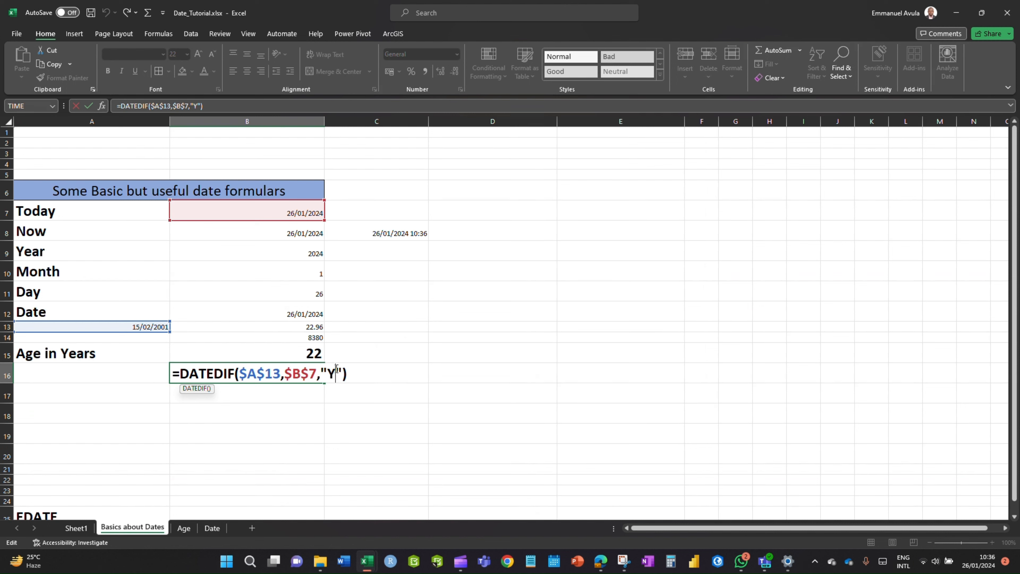
text(M)
key(Return)
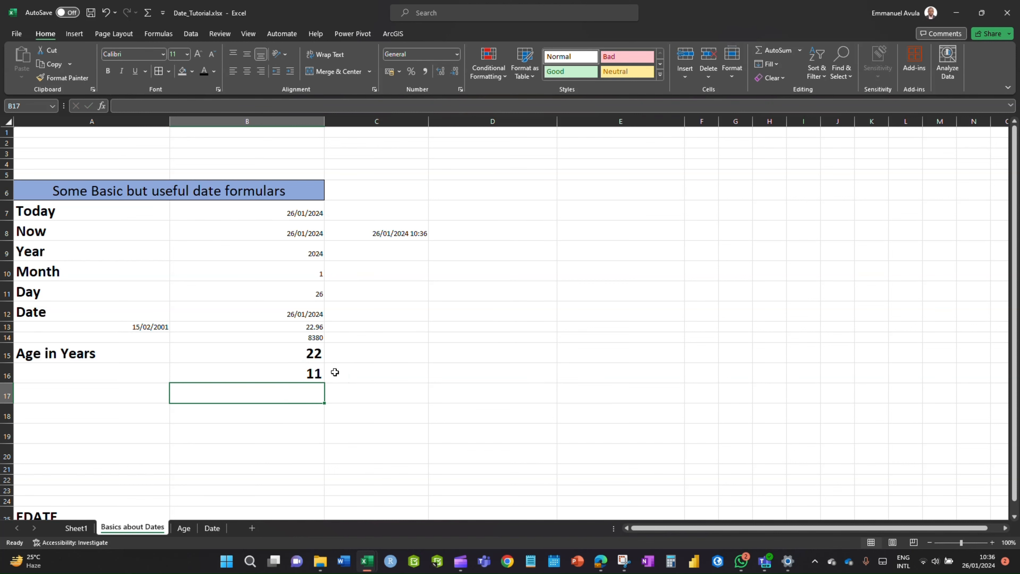
key(Up)
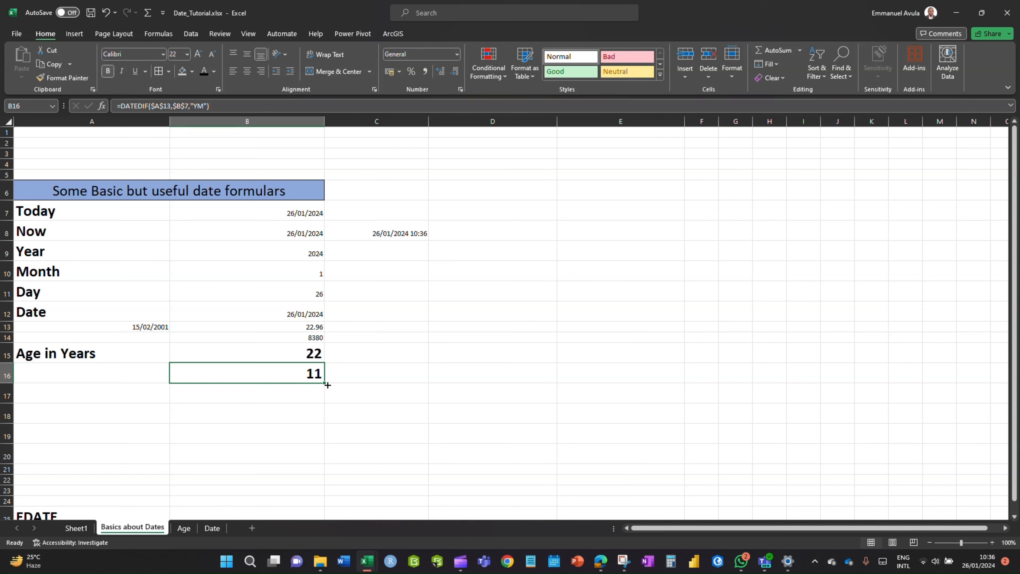
Fill the formula from B16 down to B17, change it to =DATEDIF($A$13,$B$7,"MD") for the remaining days, and review it
drag(328, 385, 325, 402)
double_click(305, 389)
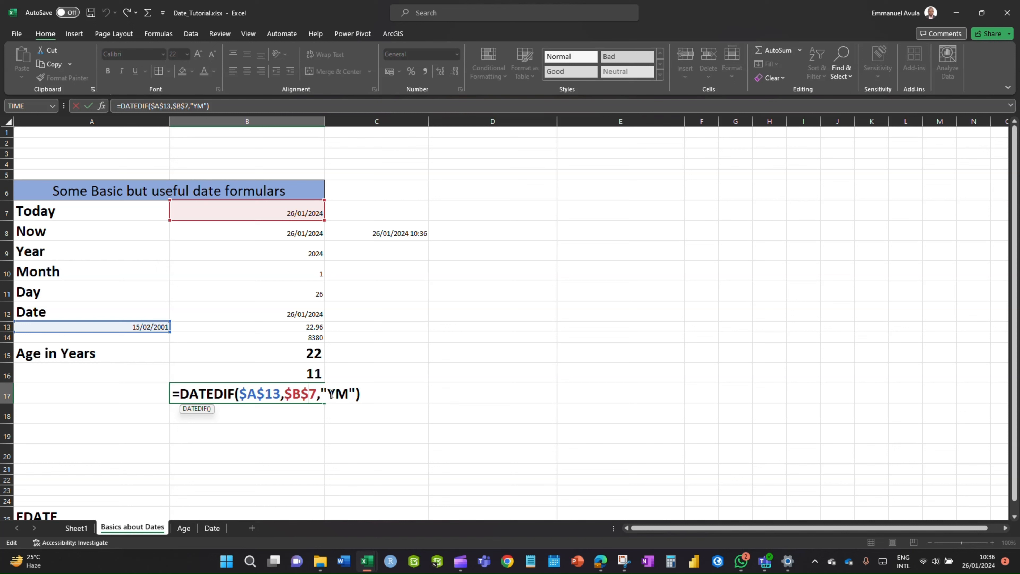
mouse_move(336, 394)
mouse_down()
mouse_move(345, 394)
mouse_move(336, 393)
mouse_up()
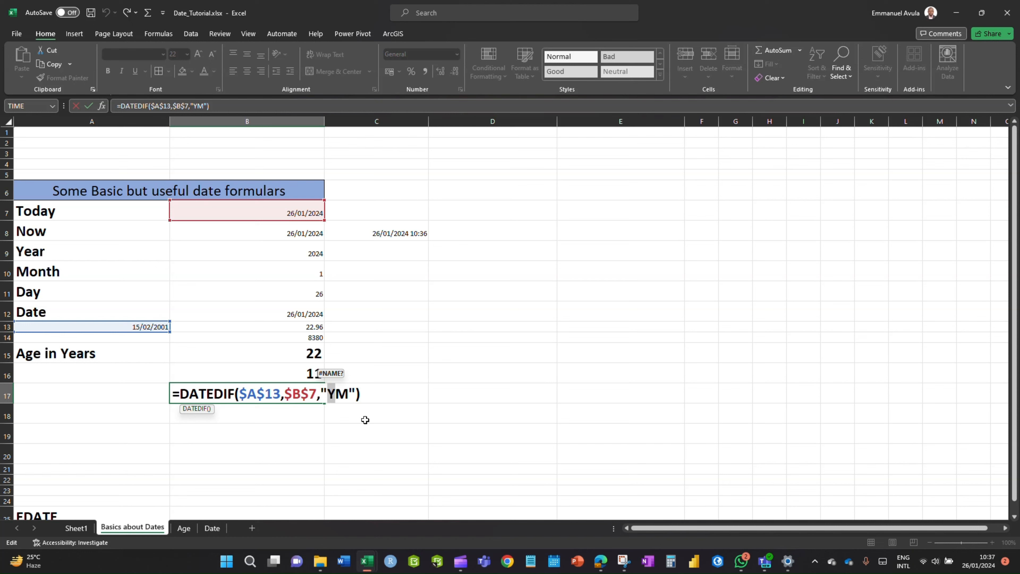
key(BackSpace)
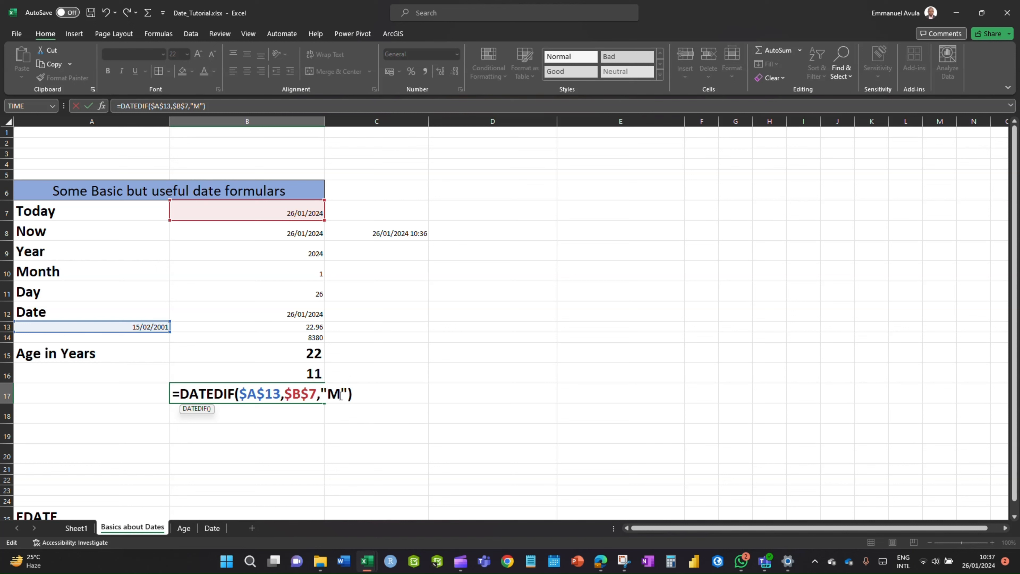
text(D)
key(Return)
click(315, 389)
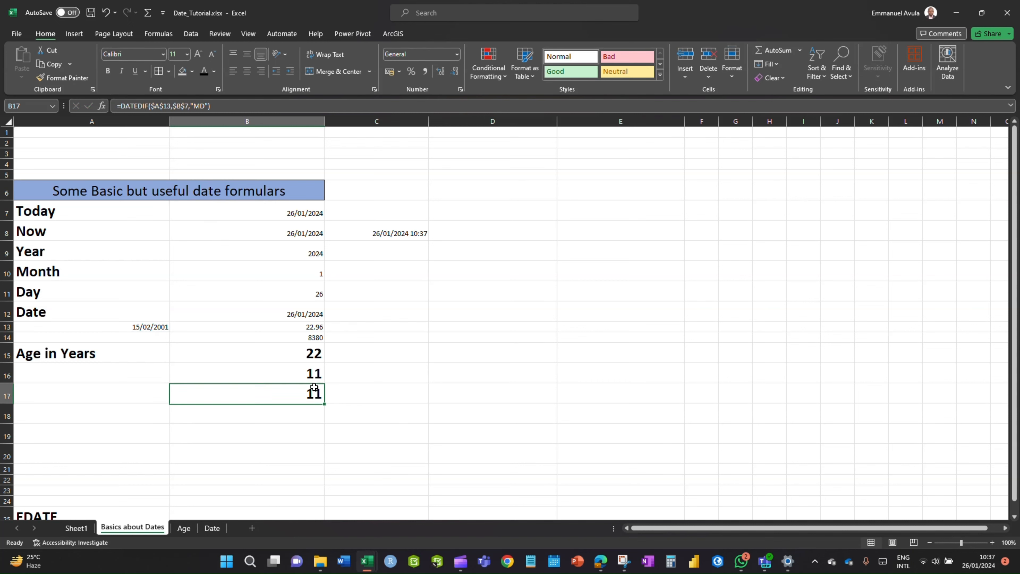
double_click(315, 390)
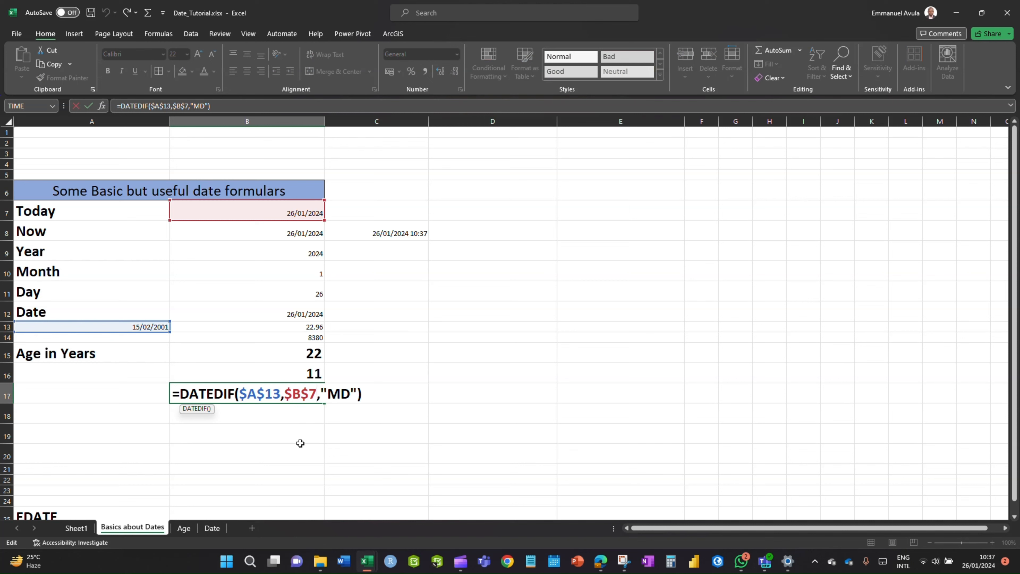
key(Escape)
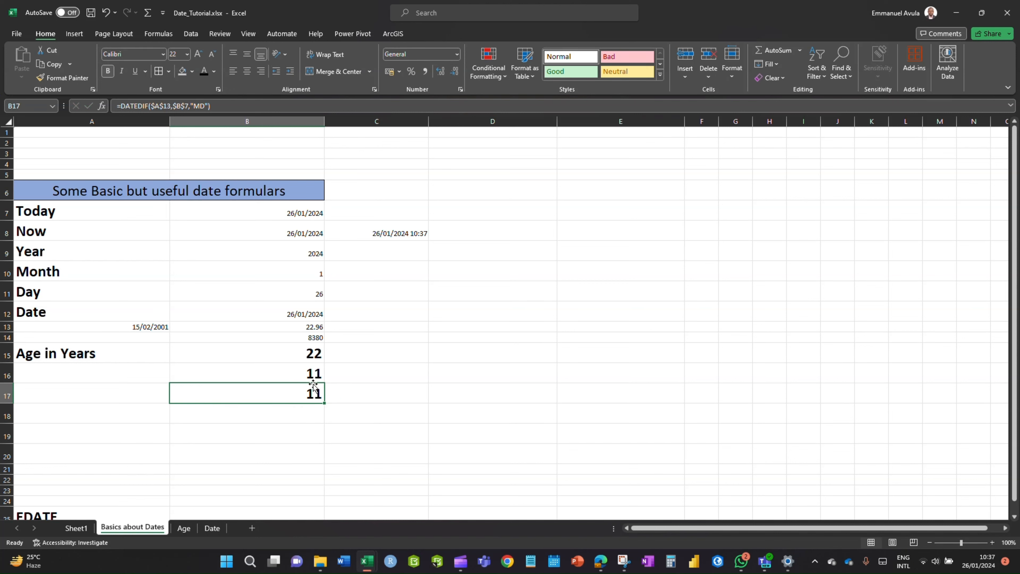
click(315, 420)
Advance the birth date in cell A13 by one day and check the DATEDIF results in B15:B17
click(151, 326)
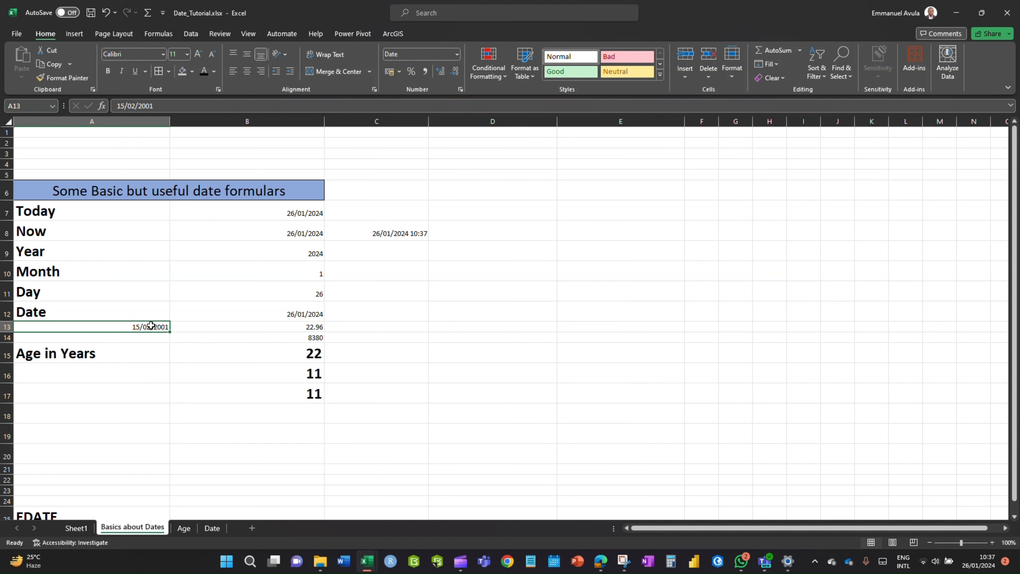
double_click(140, 327)
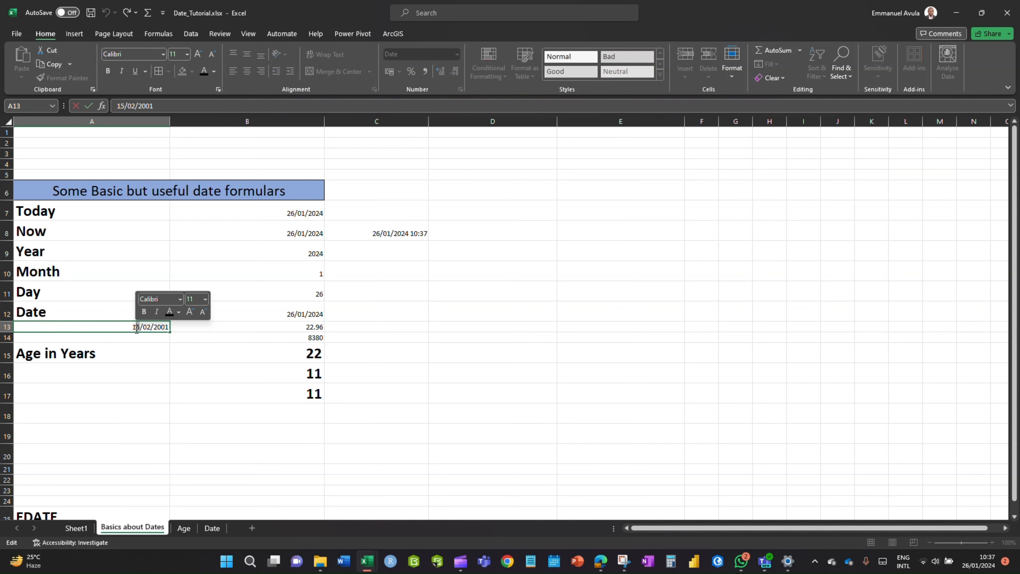
text(6)
click(166, 410)
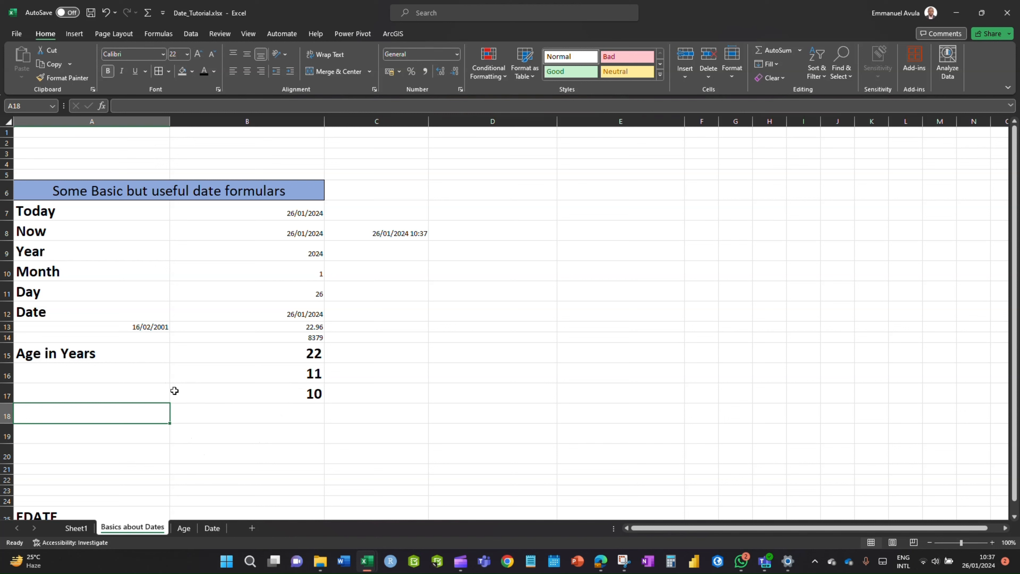
drag(300, 358, 318, 394)
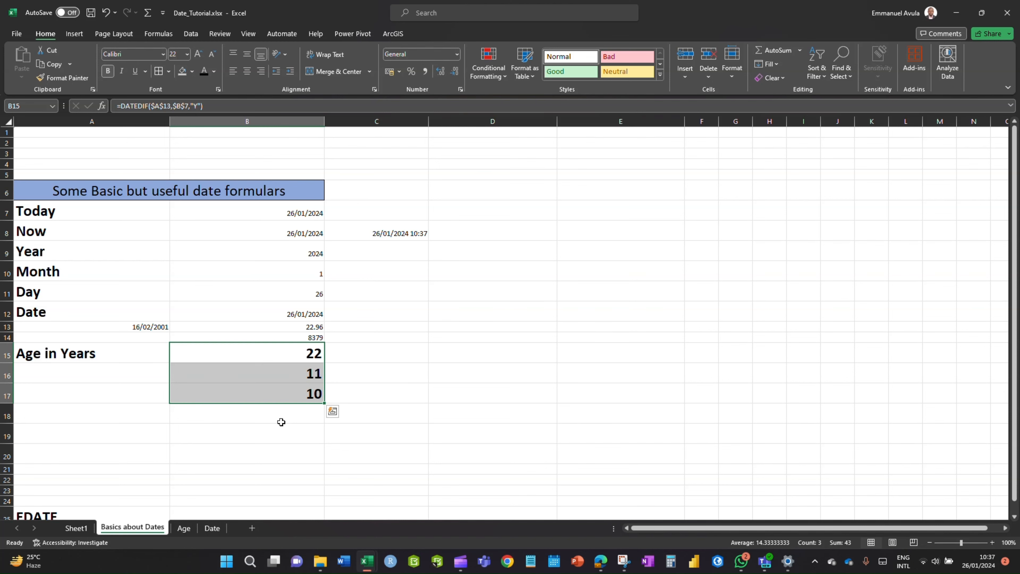
Move the EDATE label from cell A25 up to A18, directly below the age calculations
click(56, 421)
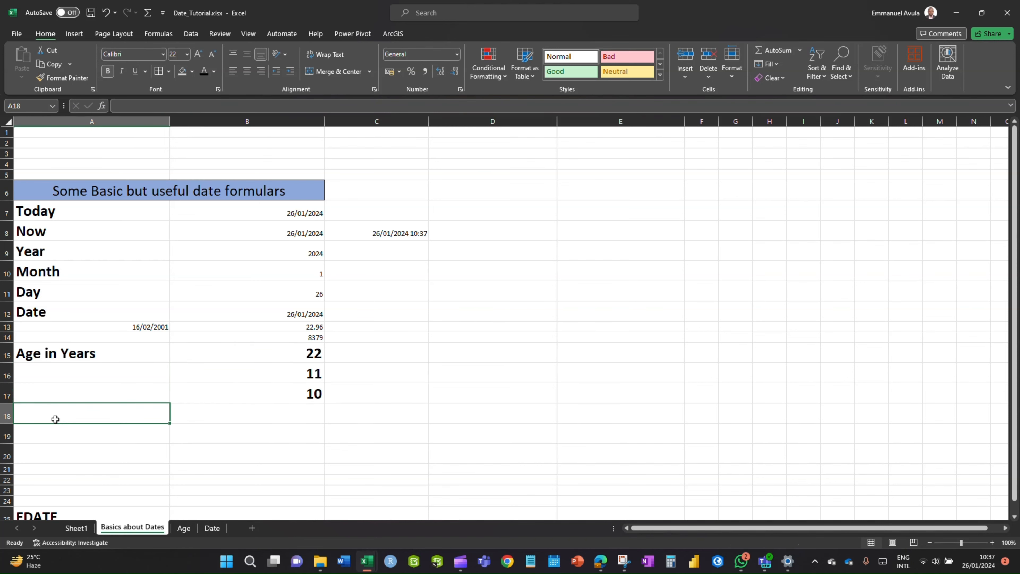
scroll(67, 466, down, 2)
click(73, 456)
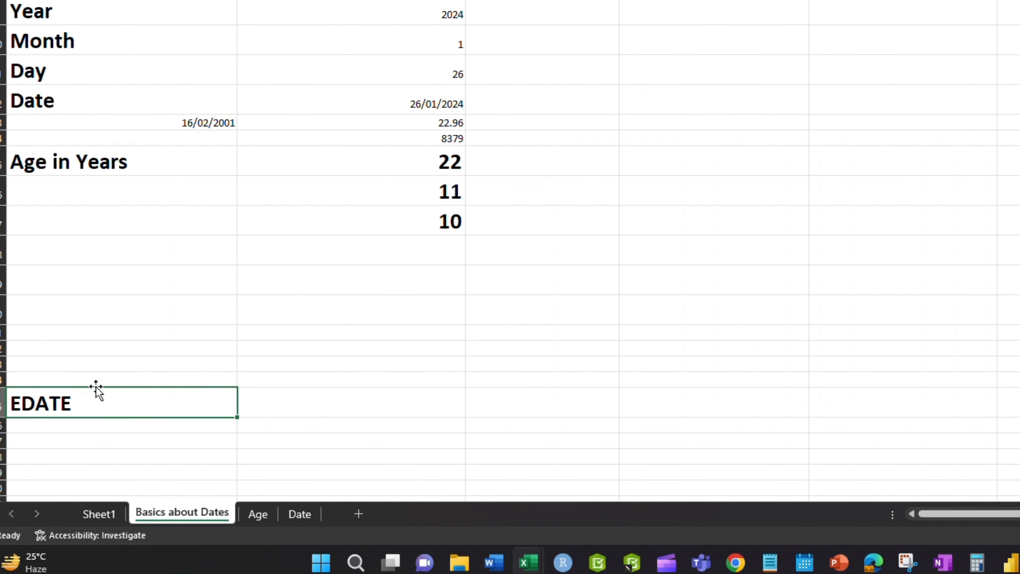
drag(75, 443, 75, 441)
drag(96, 388, 184, 272)
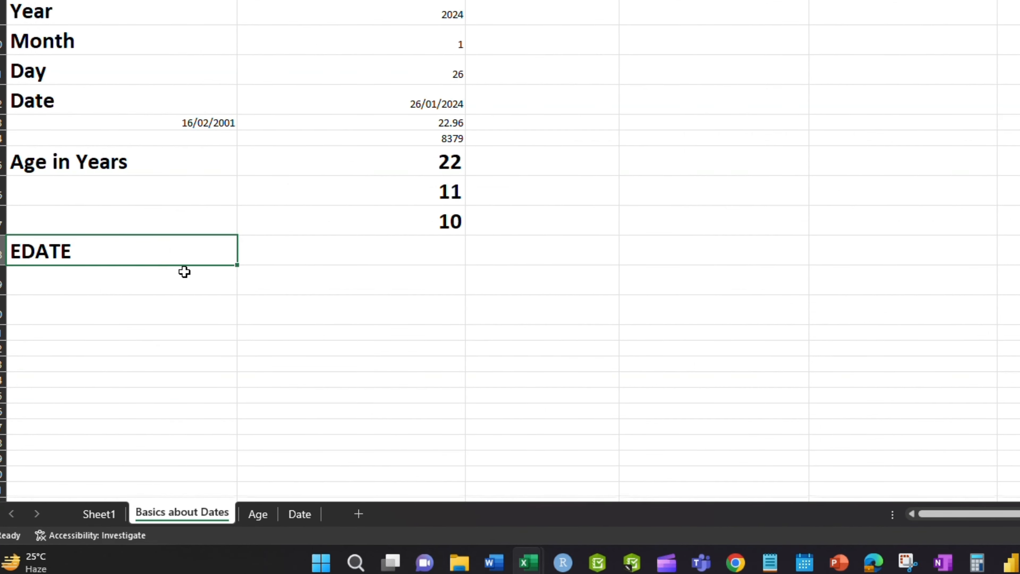
Enter the formula =EDATE(B7,5) in cell B18 to get the date five months after today's date
click(315, 256)
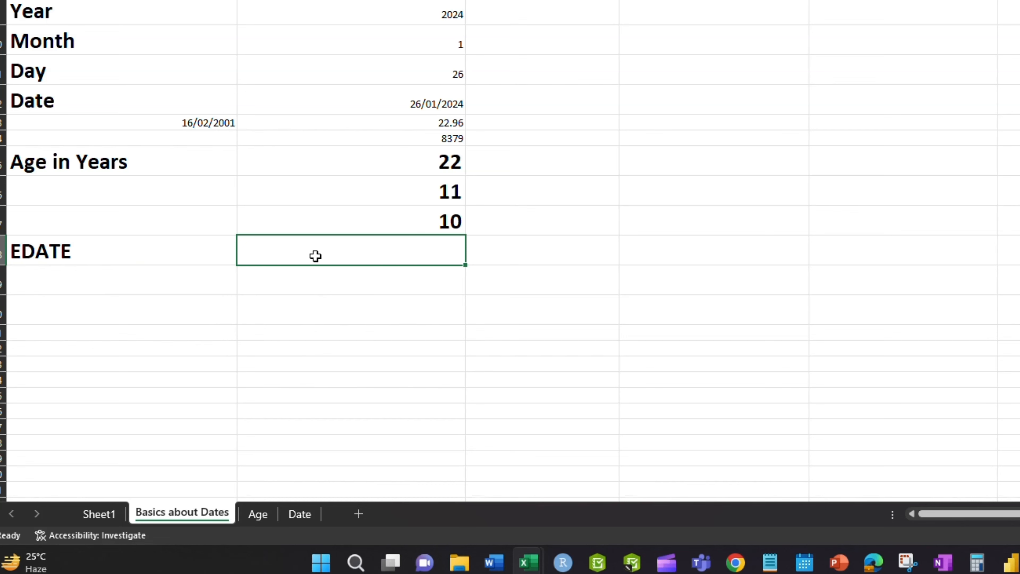
text(=ed)
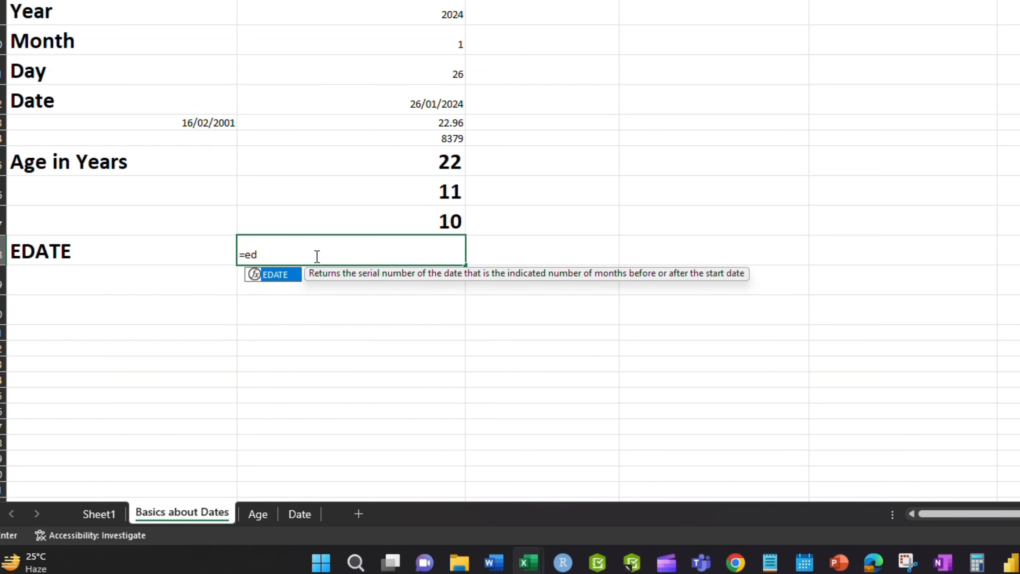
double_click(276, 276)
scroll(454, 408, up, 1)
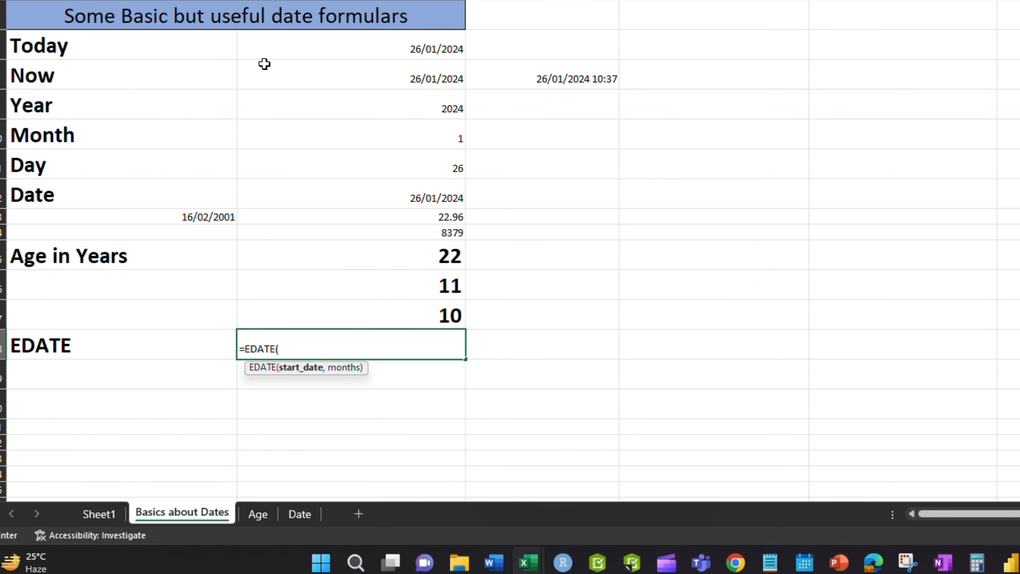
click(432, 51)
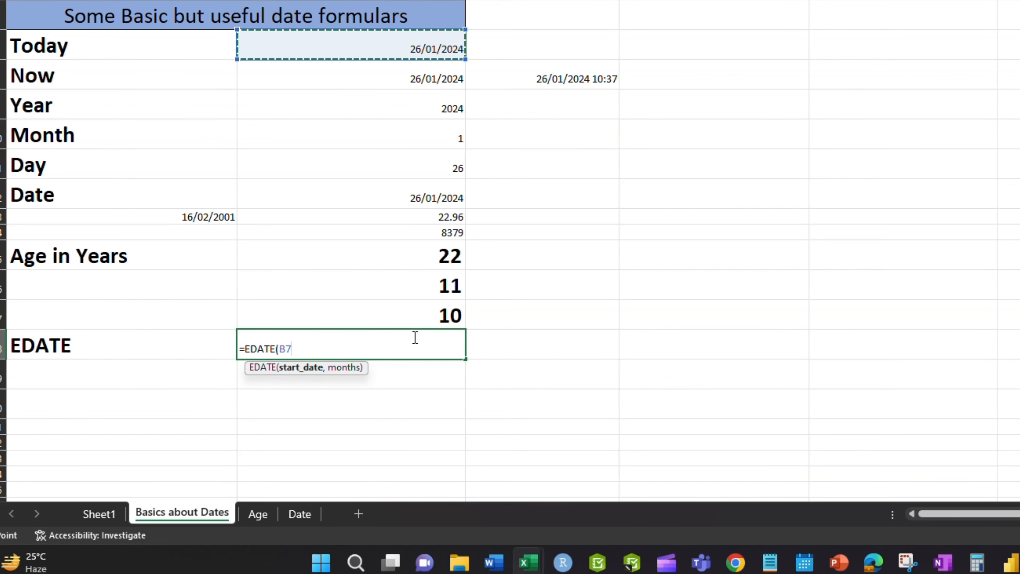
text(,5)
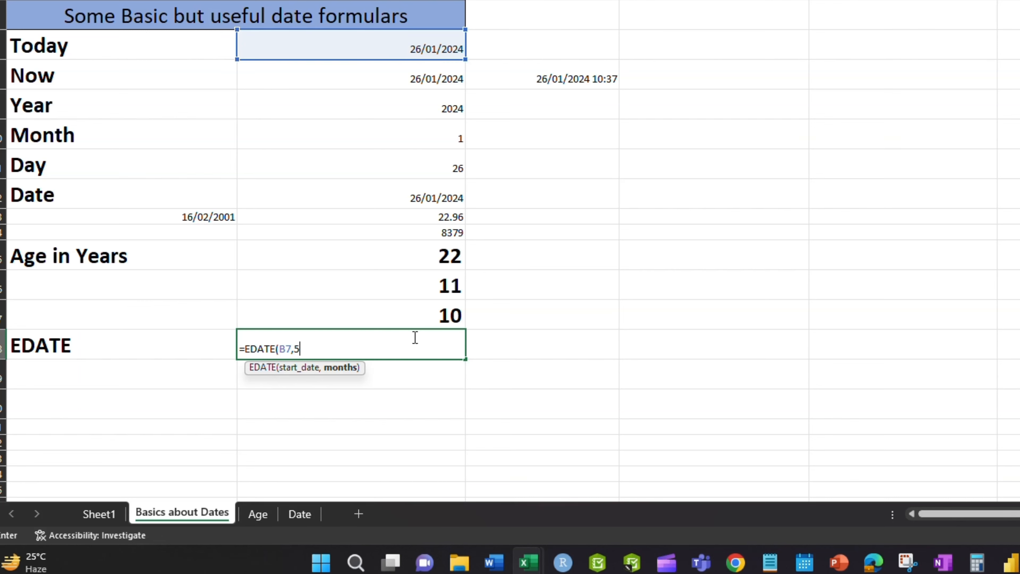
key(Return)
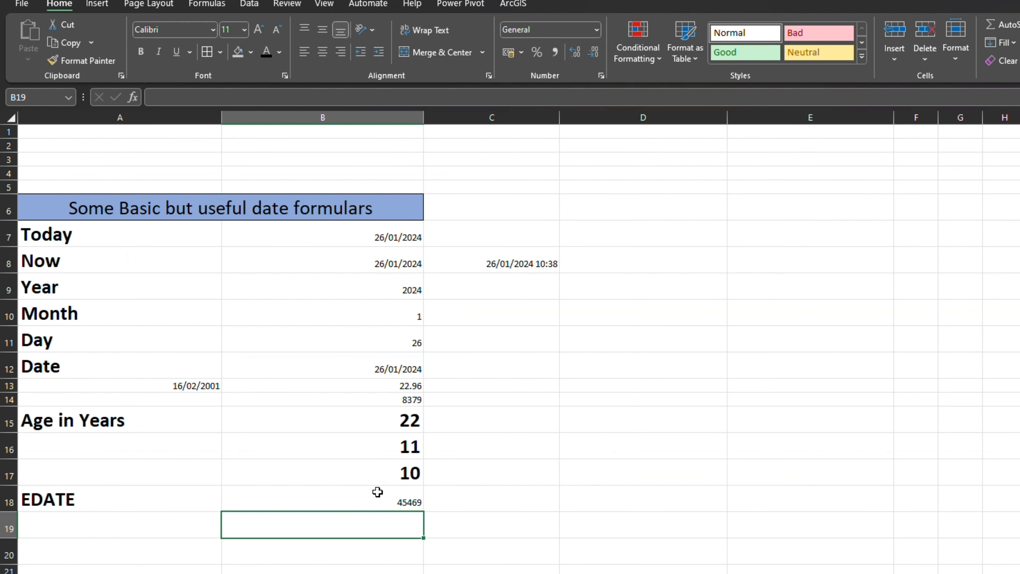
Format the EDATE result in cell B18 as a Short Date
click(378, 491)
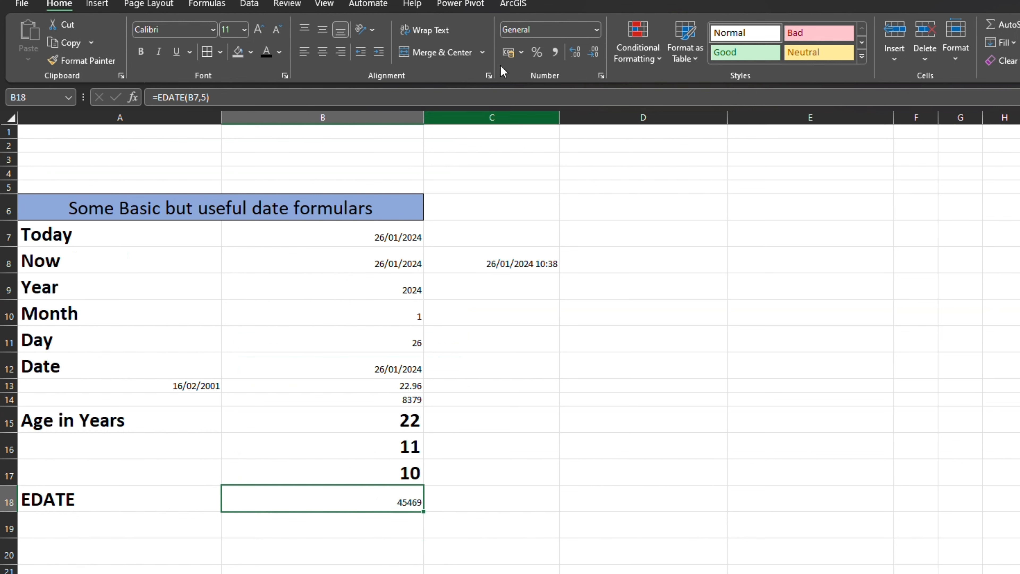
click(596, 29)
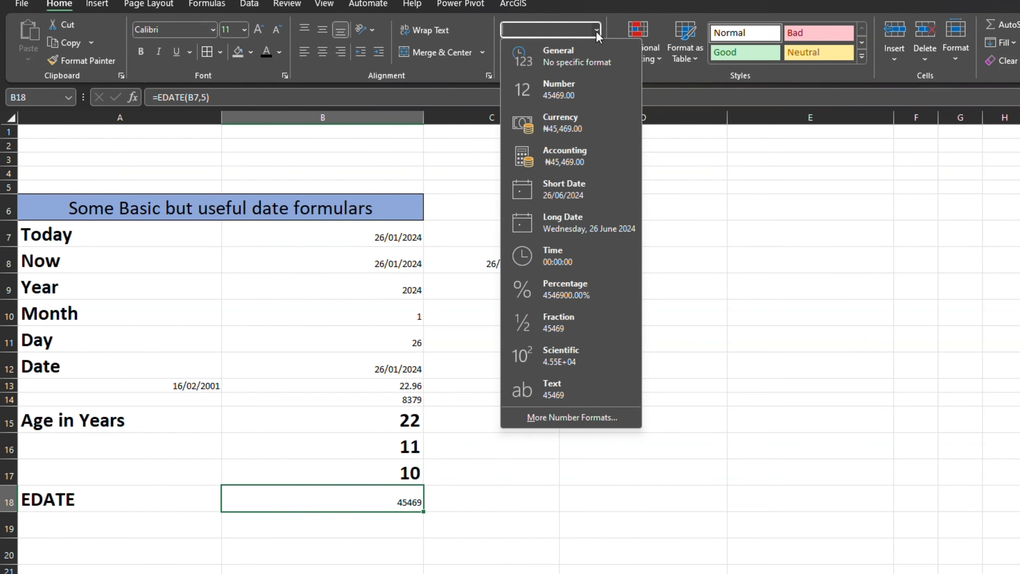
click(559, 190)
click(384, 563)
click(382, 499)
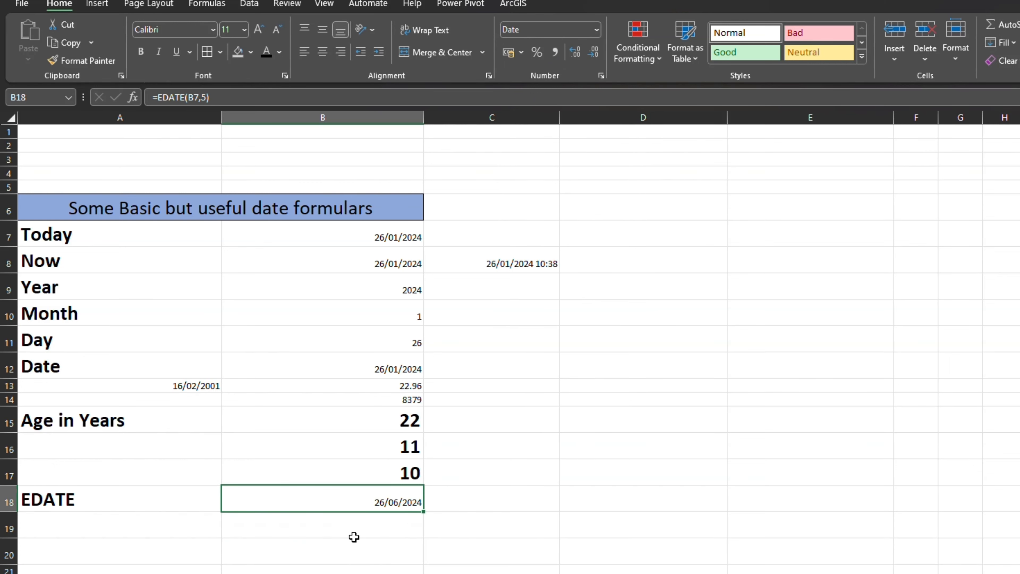
click(109, 524)
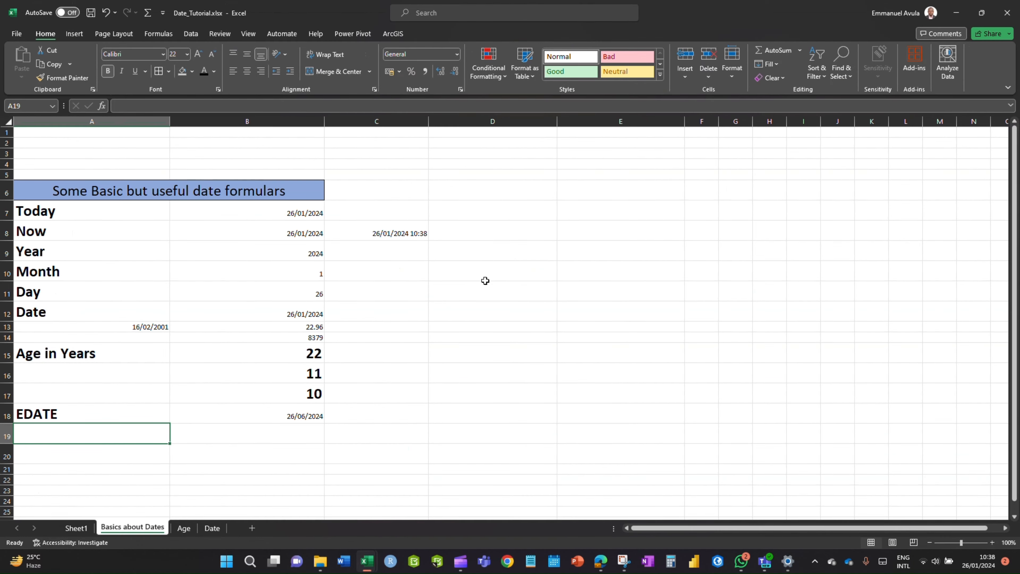
click(648, 304)
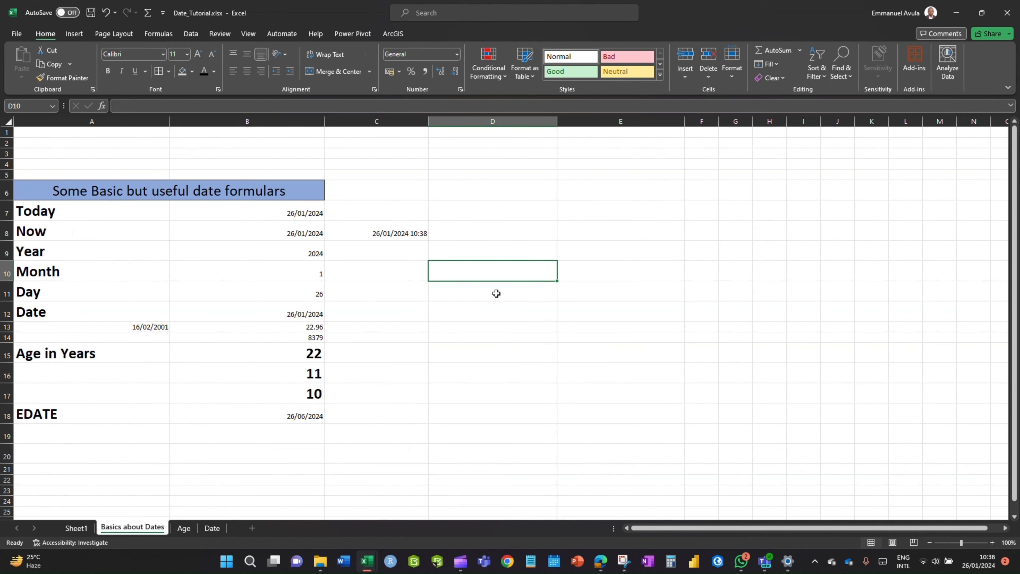
Enter the label Expiry Date in cell A20 below the EDATE row
scroll(287, 417, down, 2)
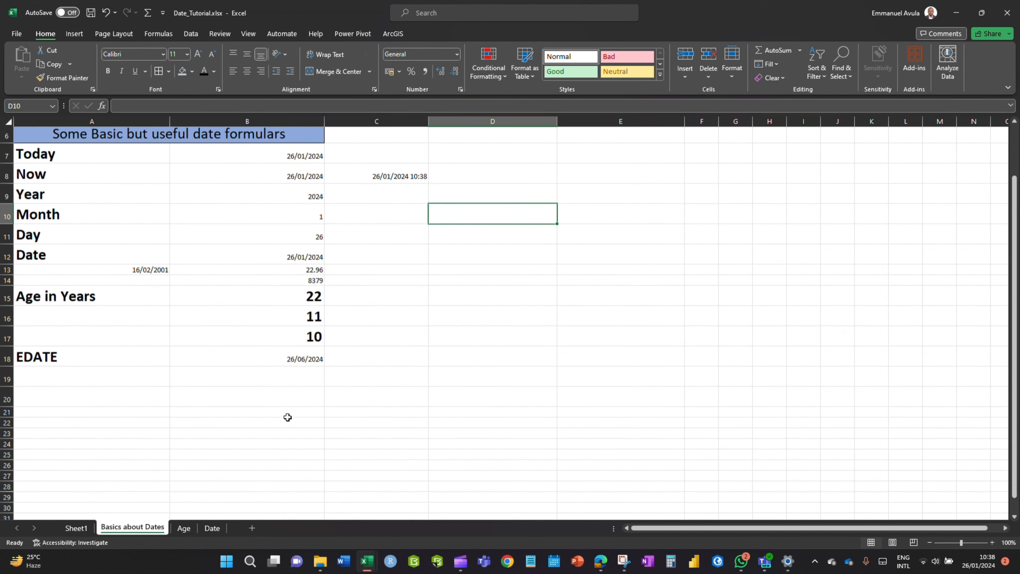
click(97, 391)
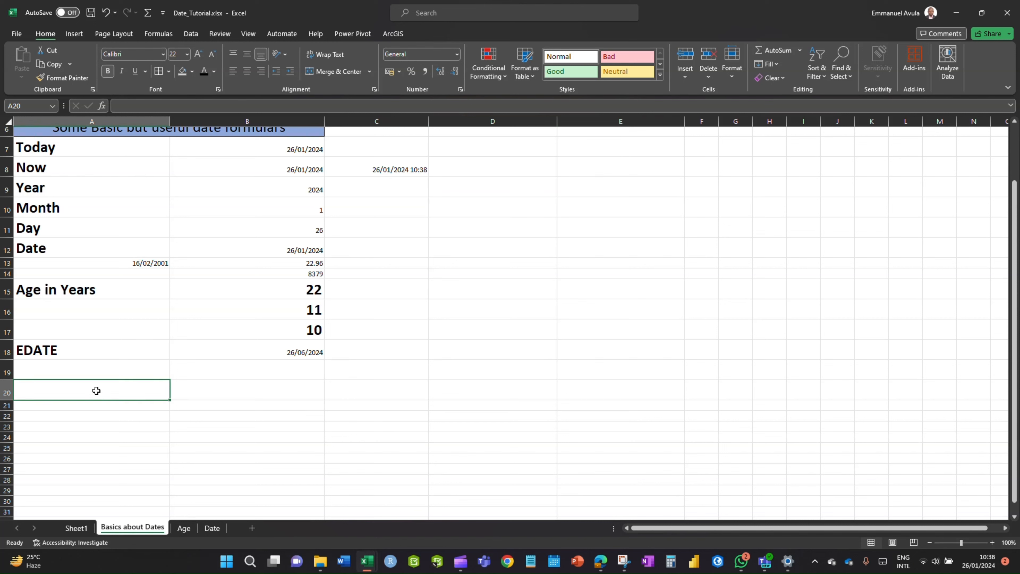
text(Ex)
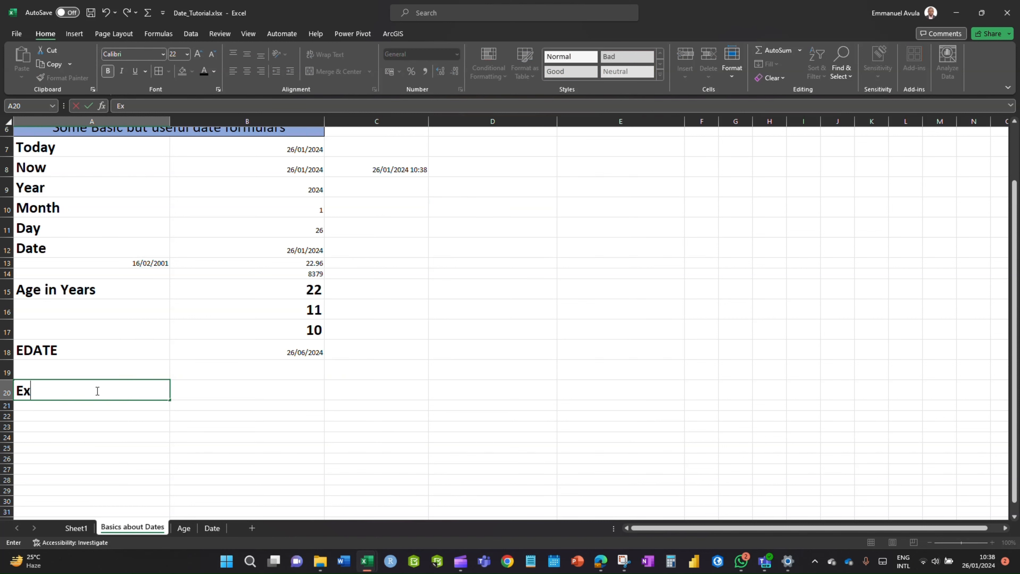
text(piry)
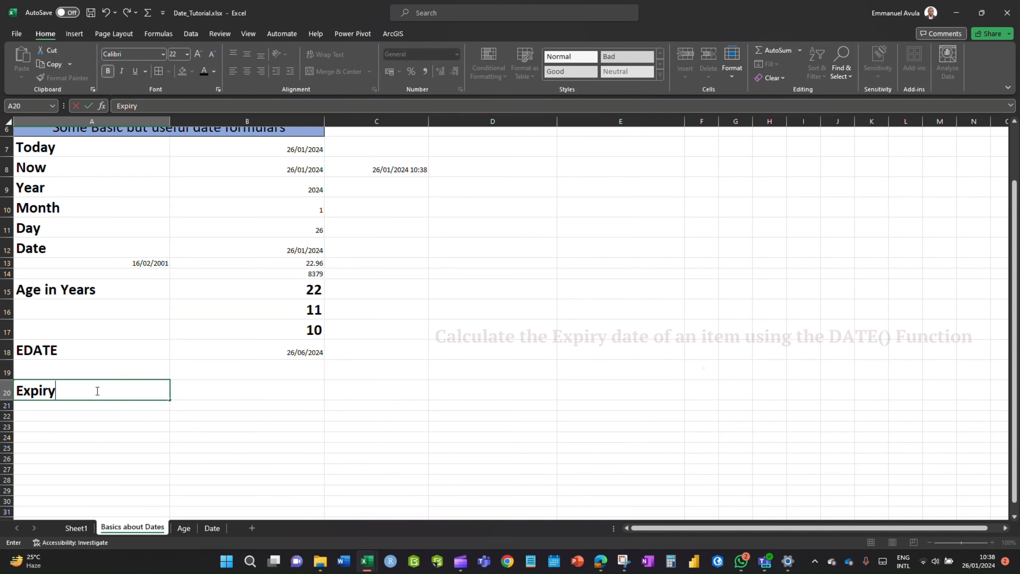
text( Date)
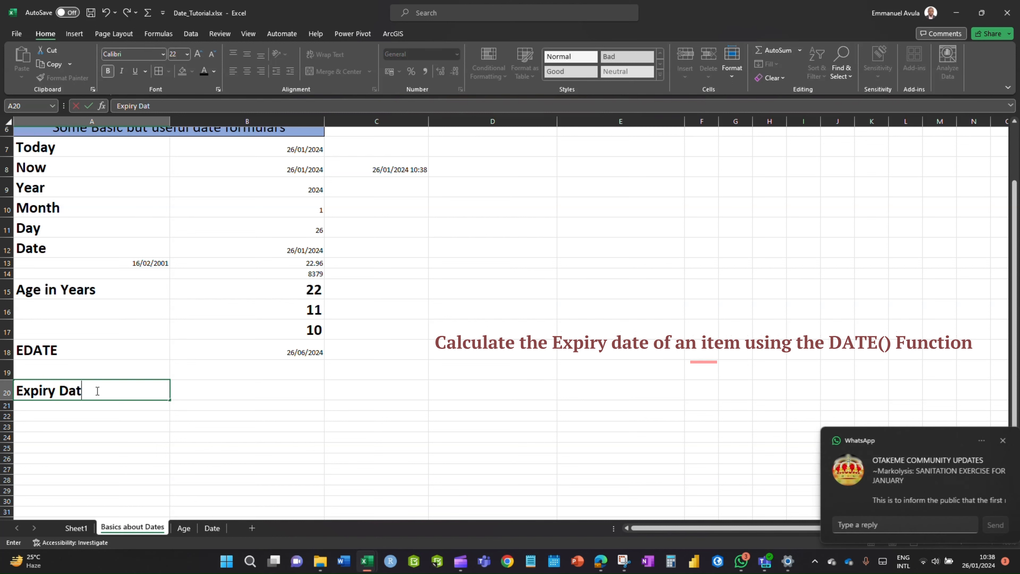
click(1000, 441)
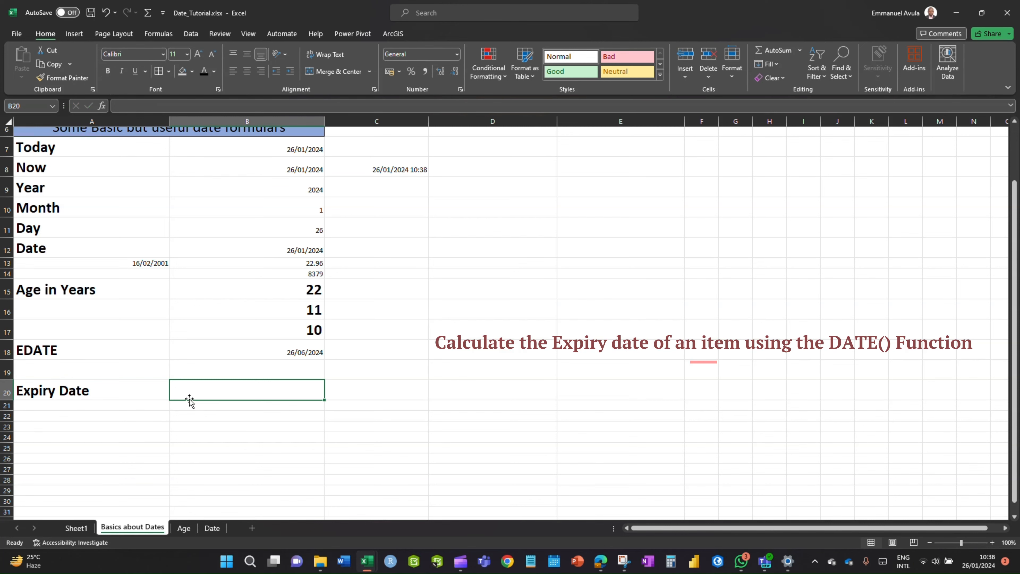
Insert blank cells at A20:B23 so that the Expiry Date label shifts down to A24
drag(134, 386, 321, 418)
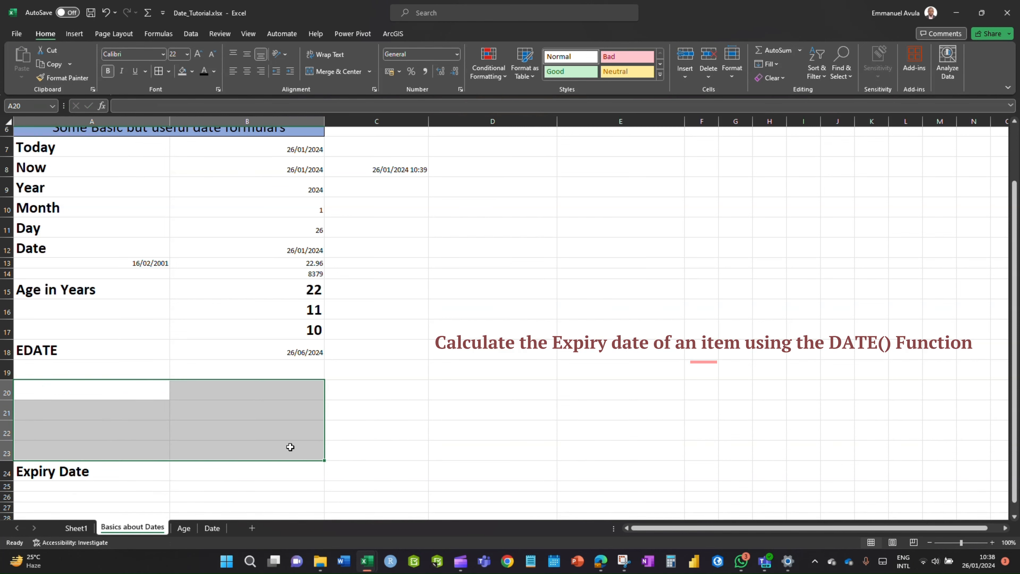
click(204, 452)
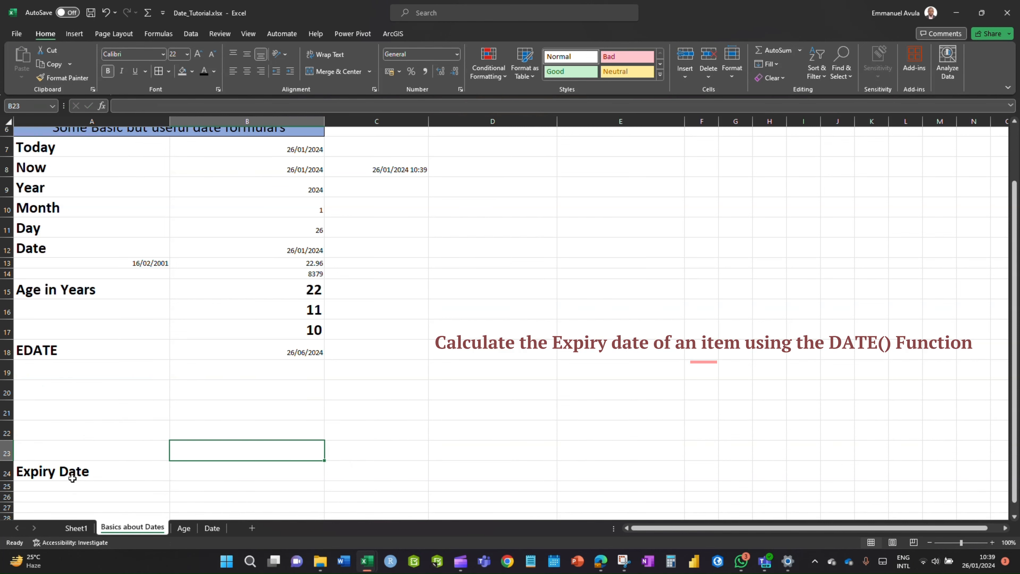
scroll(75, 472, down, 2)
scroll(84, 415, up, 1)
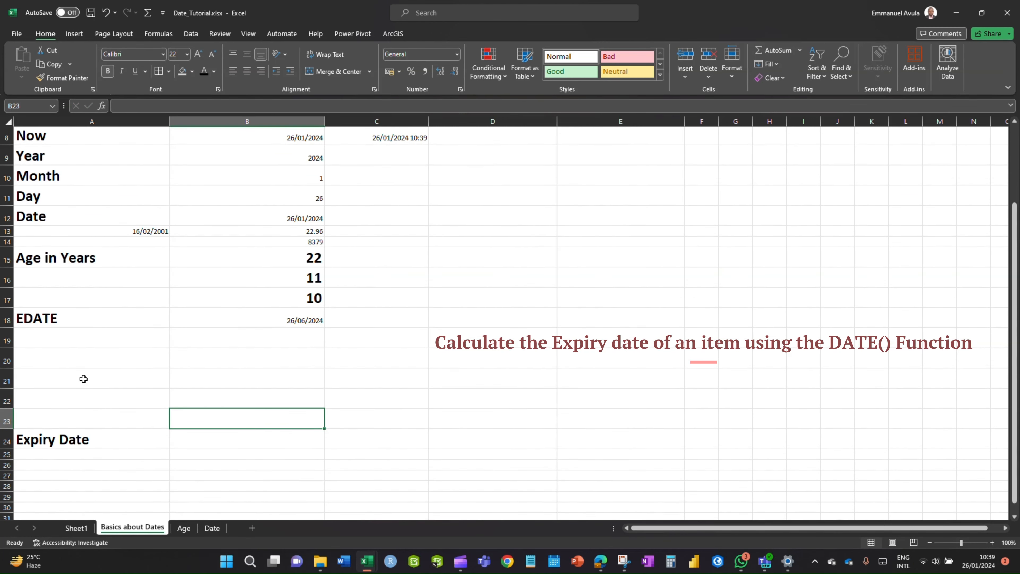
Label cell A20 Years and enter 2 beside it in B20
click(89, 363)
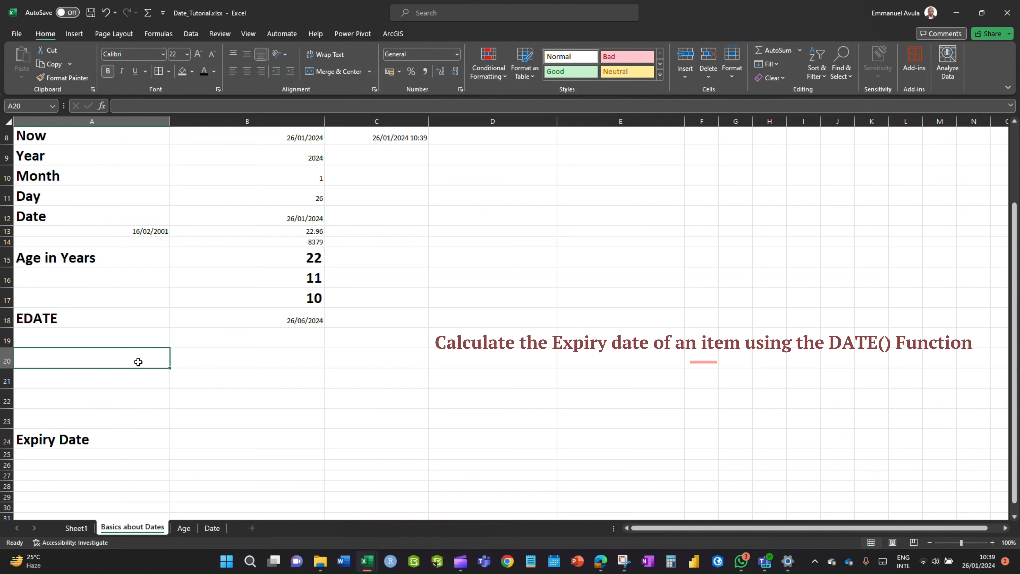
text(Ye)
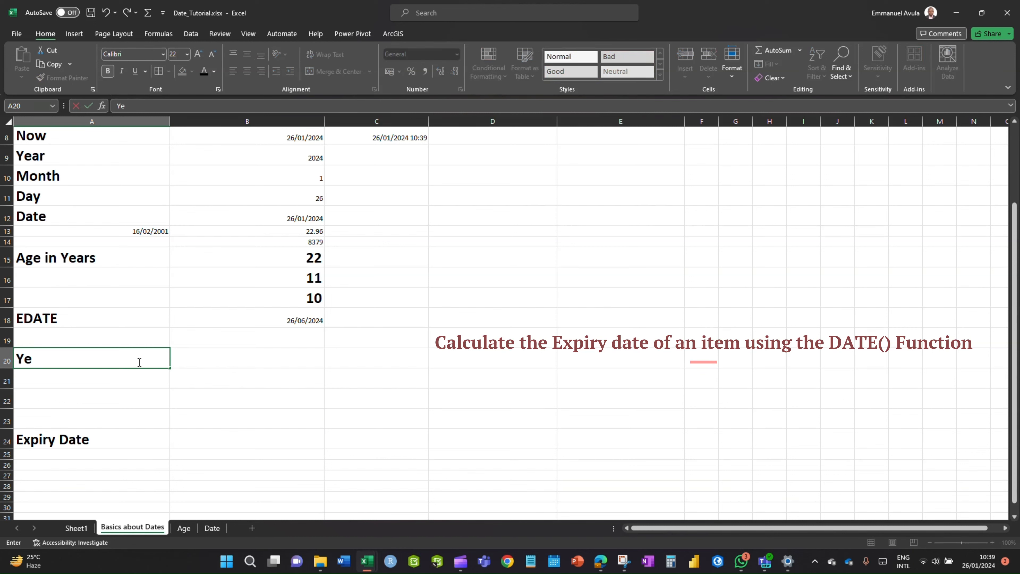
text(ars)
click(231, 356)
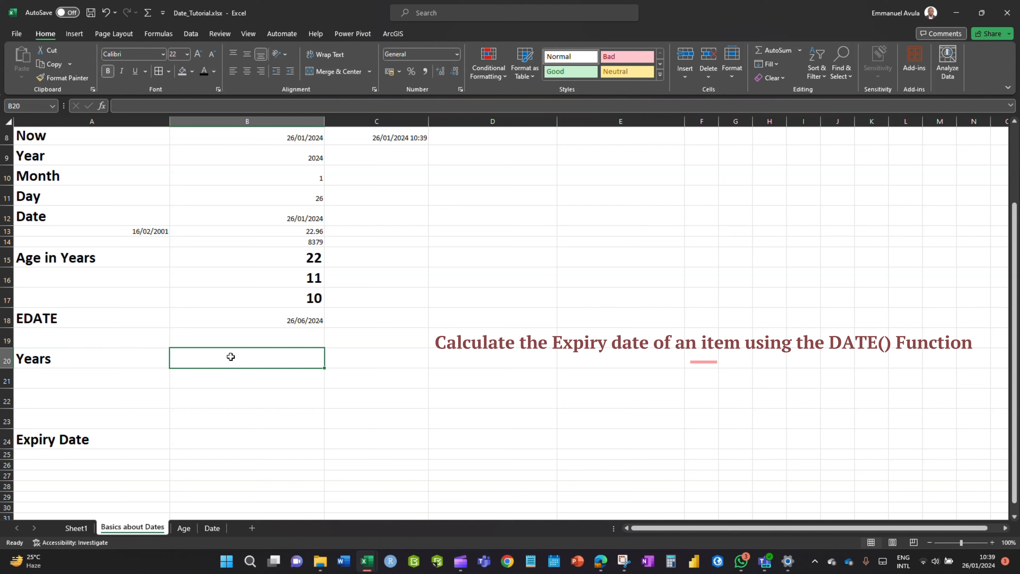
text(2)
Label cell A21 Months and enter 6 beside it in B21
click(70, 382)
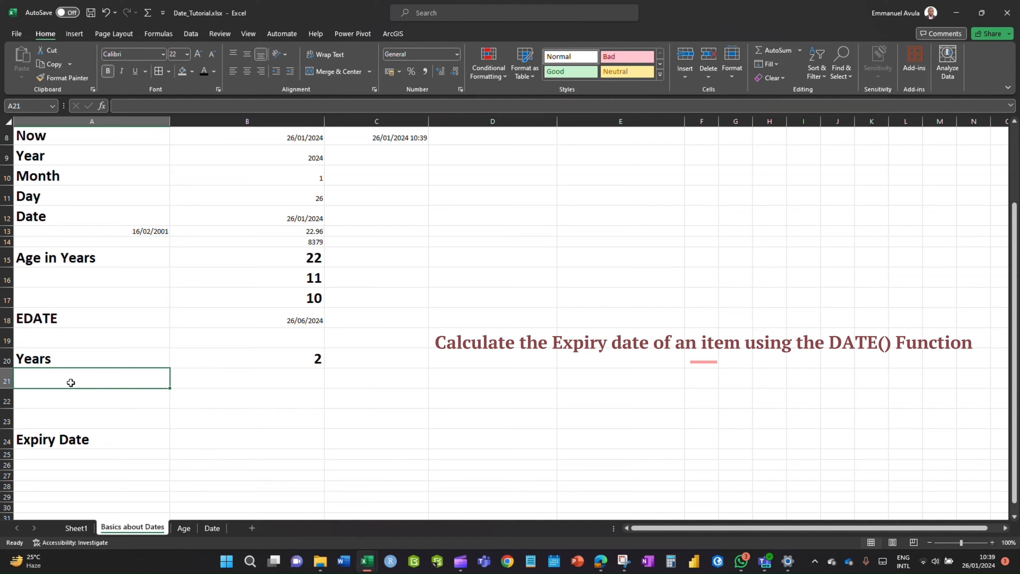
text(Months)
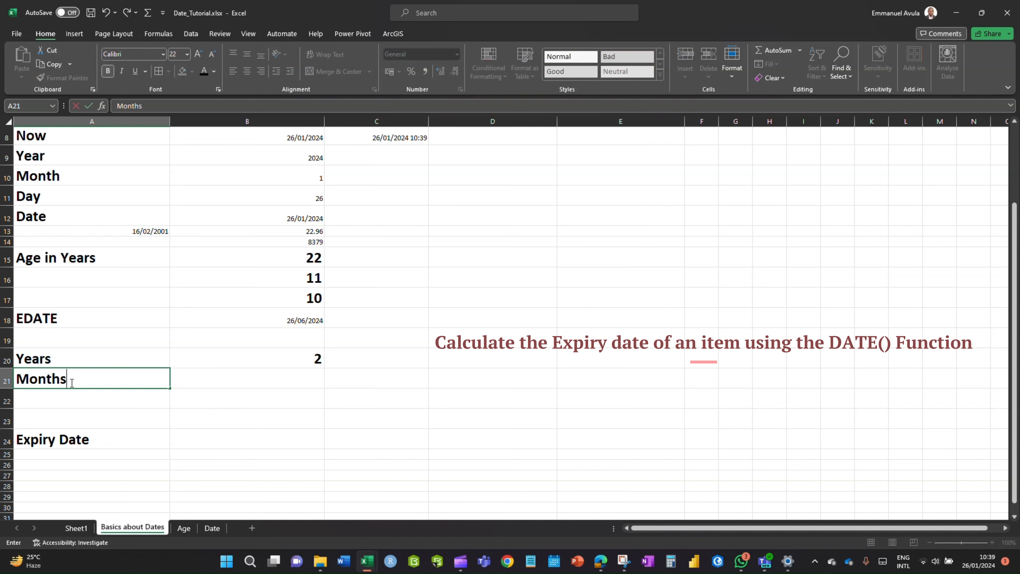
click(225, 373)
text(6)
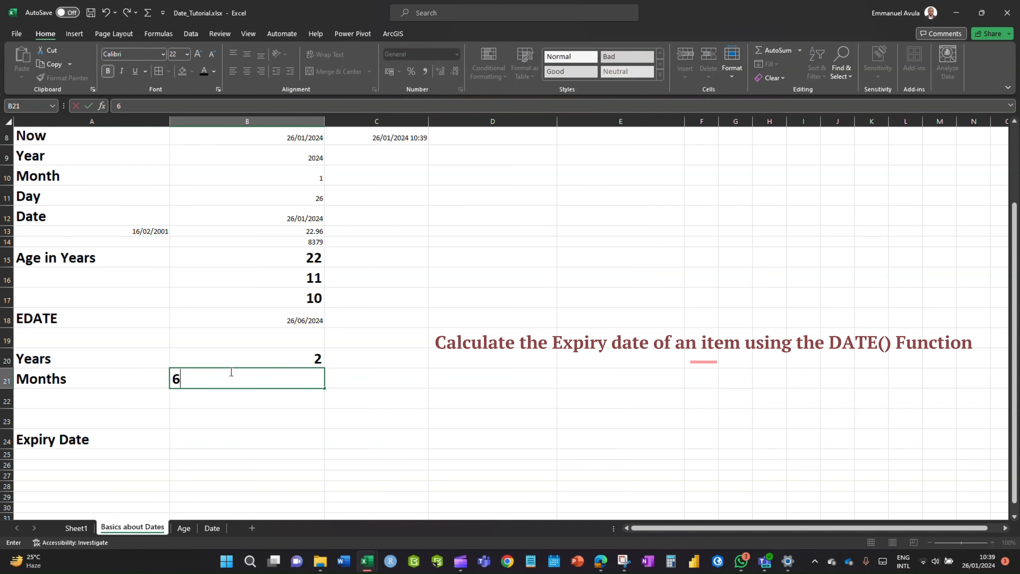
Label cell A22 Days and enter 15 beside it in B22
click(83, 402)
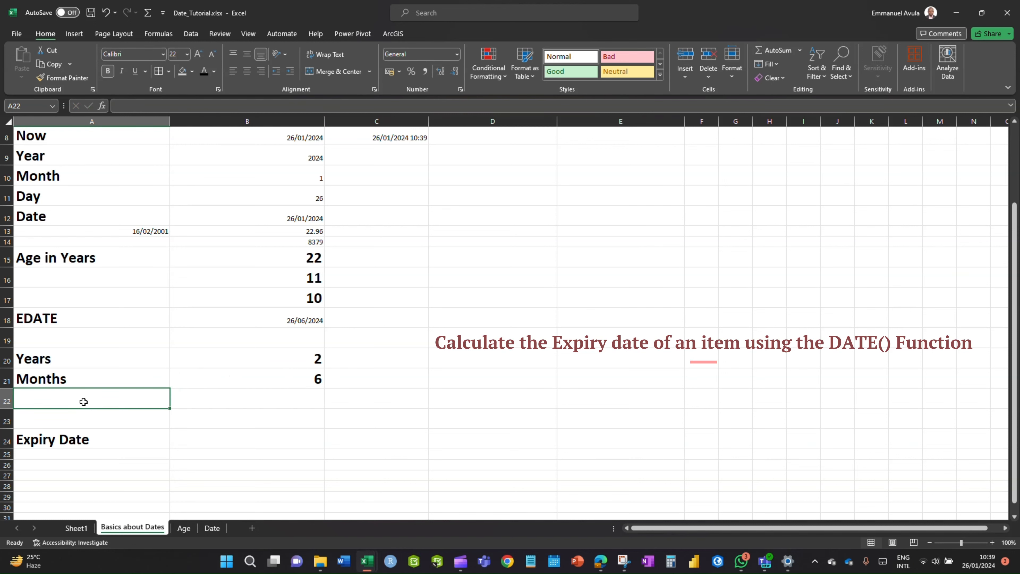
text(Days)
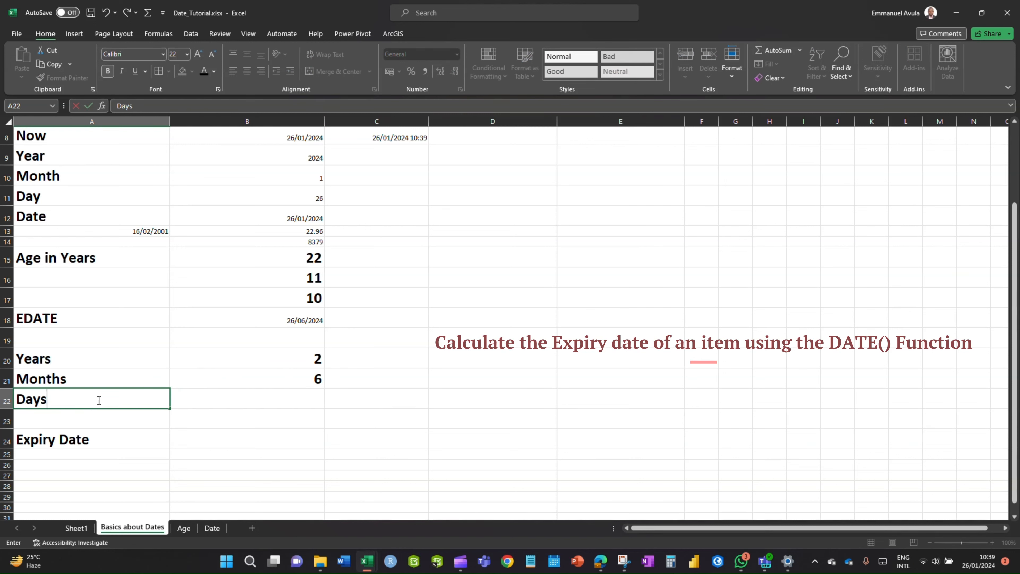
click(256, 401)
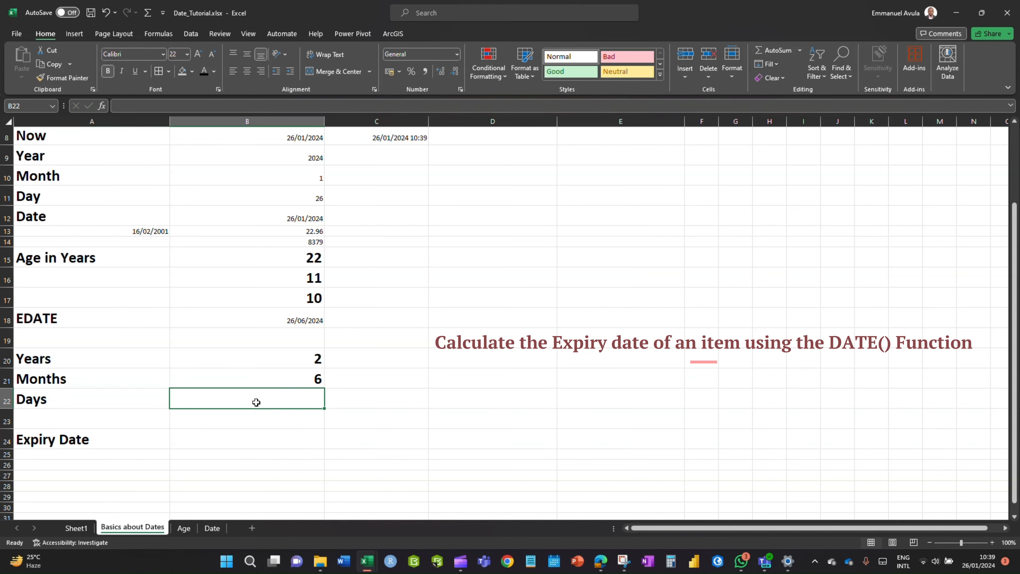
text(15)
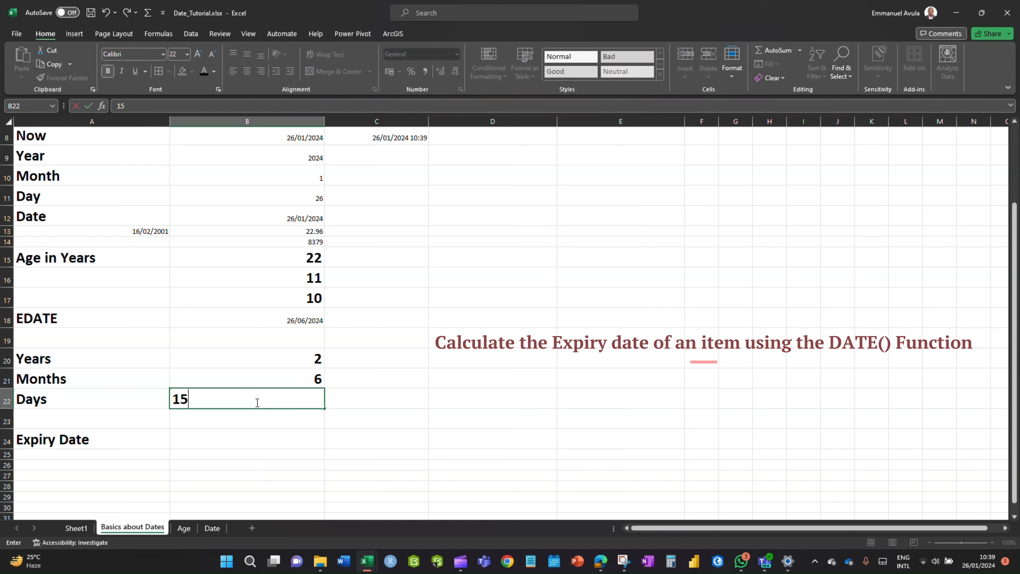
click(269, 434)
drag(67, 366, 240, 372)
click(285, 401)
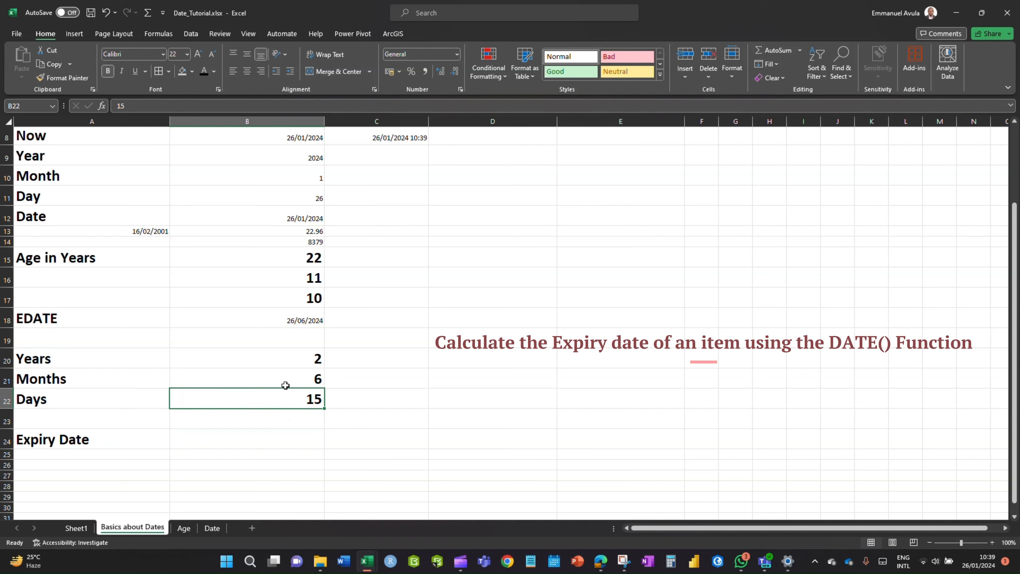
click(296, 361)
drag(296, 361, 292, 401)
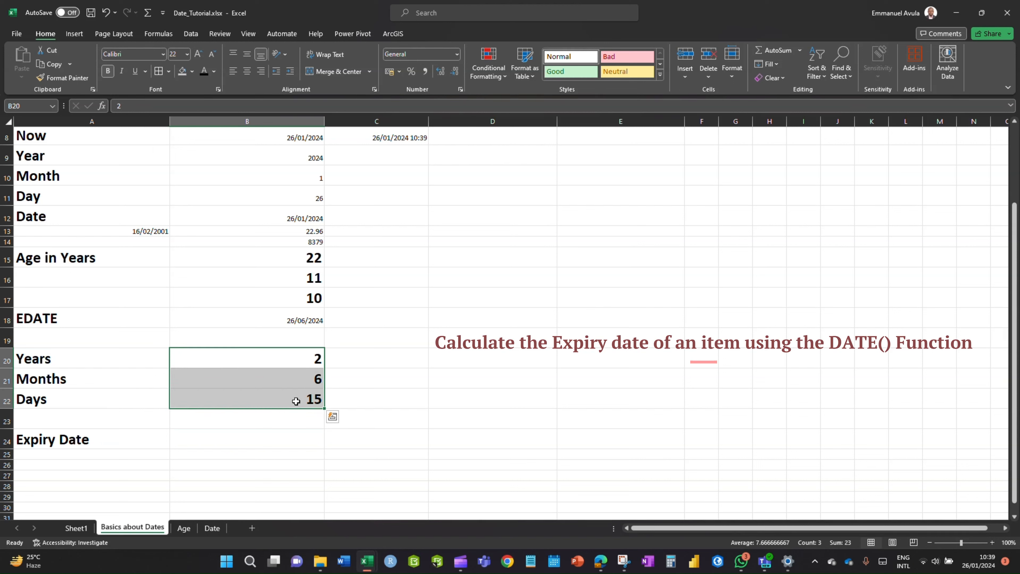
click(306, 359)
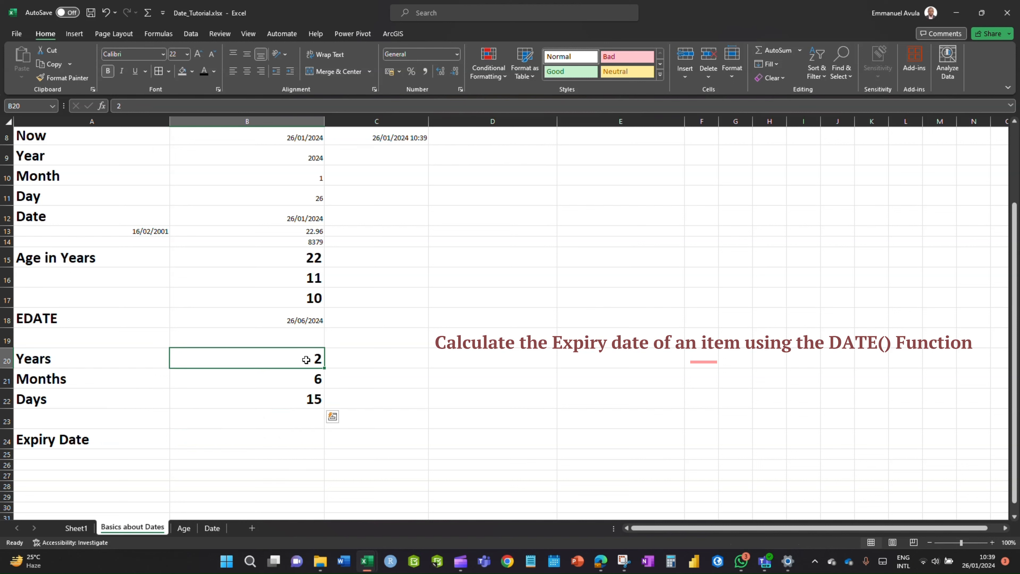
drag(306, 360, 314, 402)
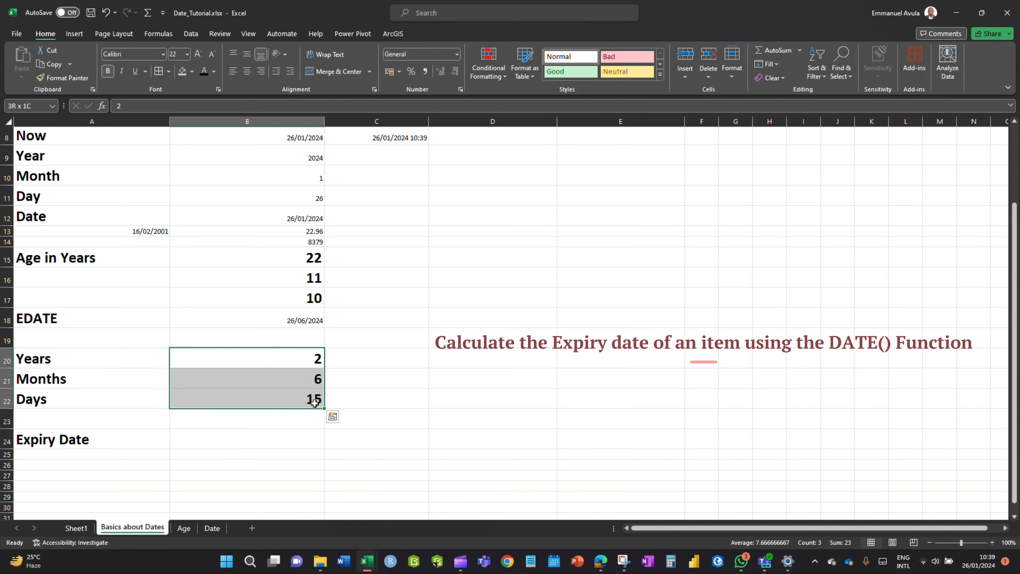
click(198, 443)
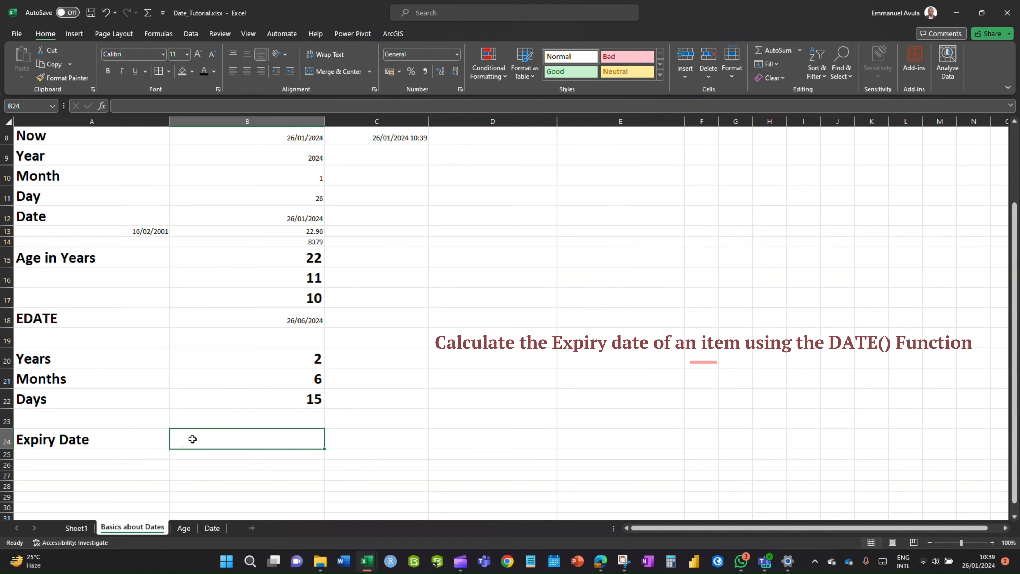
Label cell A23 Manufactury Date and enter the date 15/11/2023 in B23
scroll(192, 439, up, 2)
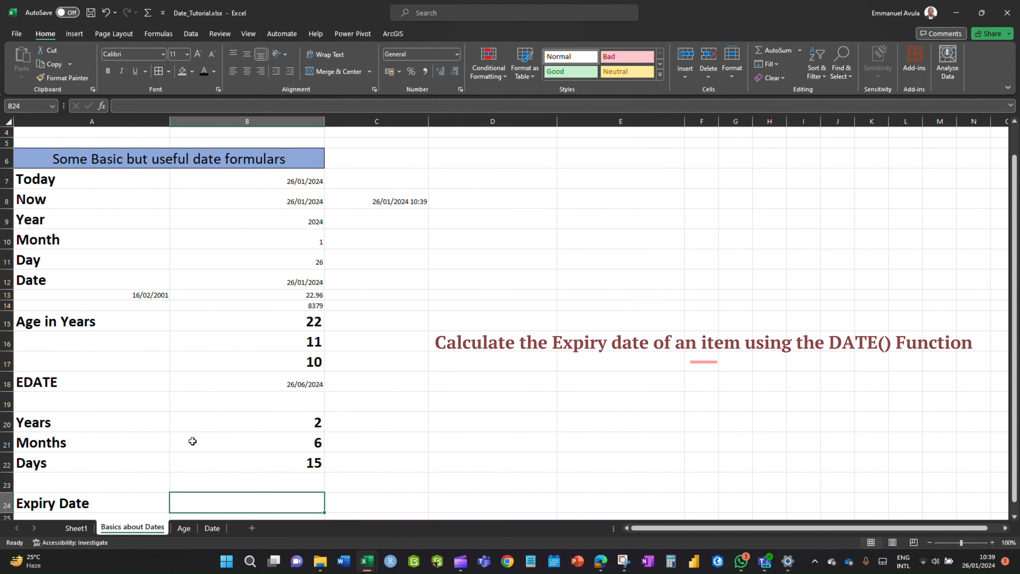
scroll(193, 442, down, 1)
click(121, 450)
text(Manufactury Date)
click(219, 451)
text(15/11/2023)
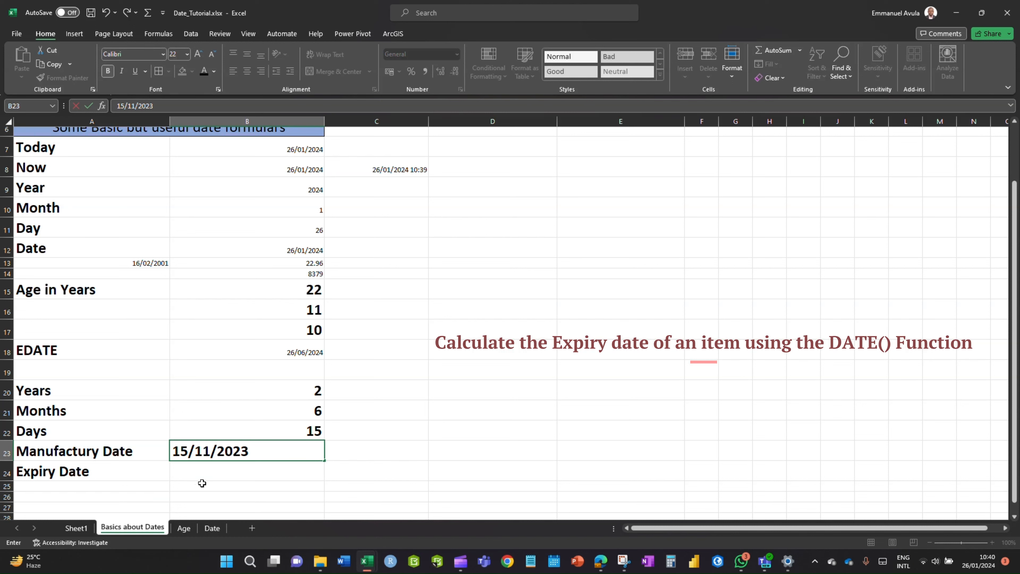
click(209, 476)
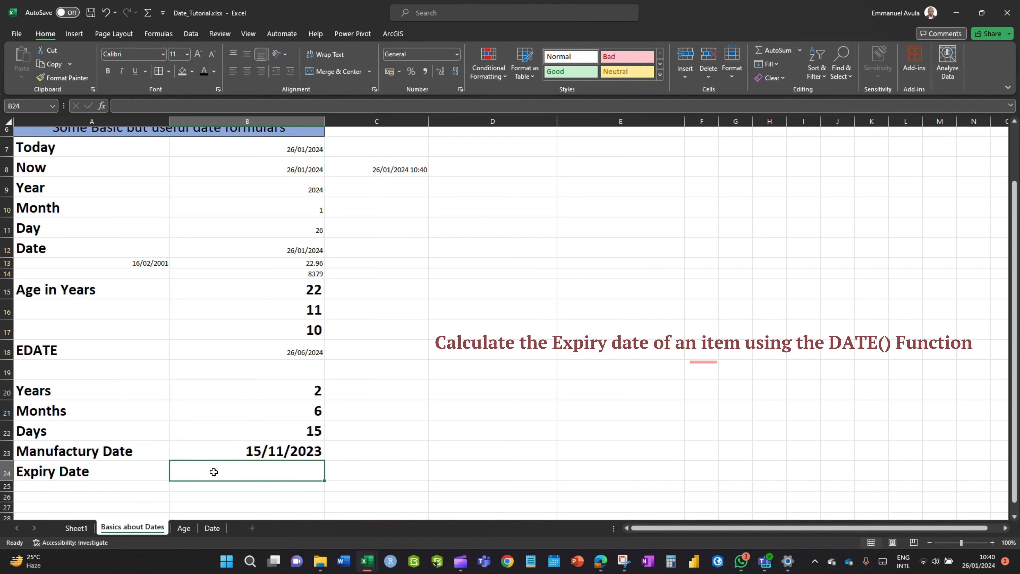
text(=)
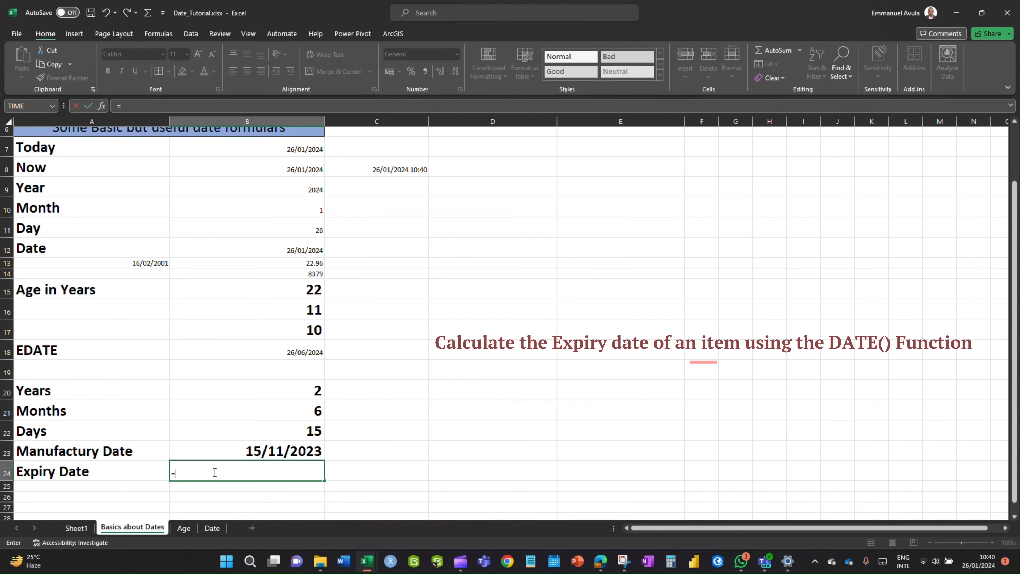
text(date)
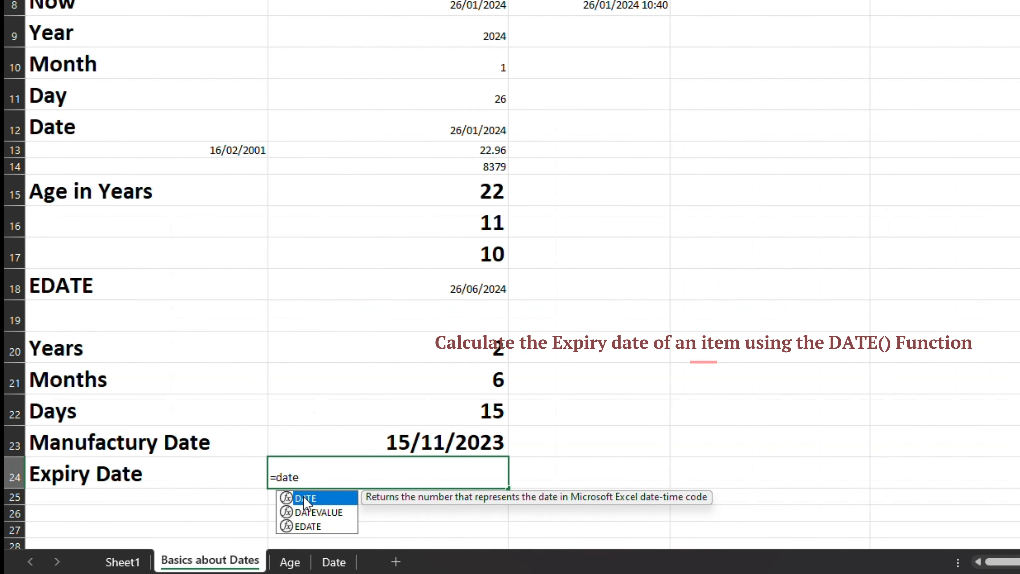
key(Tab)
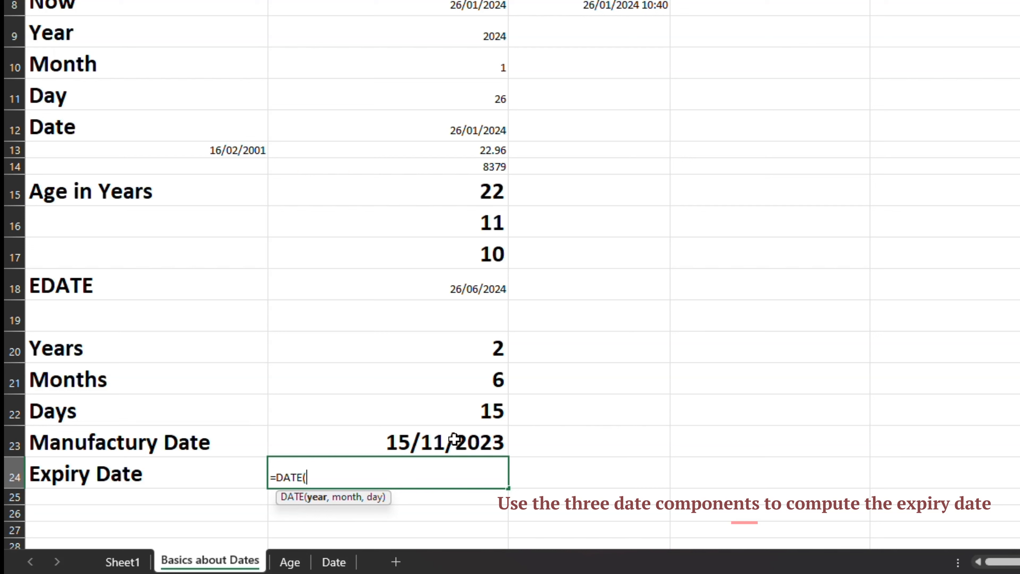
key(Escape)
Move the Expiry Date label from cell A24 down to A26
click(175, 473)
key(ctrl+x)
click(176, 514)
key(ctrl+v)
Enter the labels Expiry Year in cell A24 and Expiry Month in A25
click(175, 468)
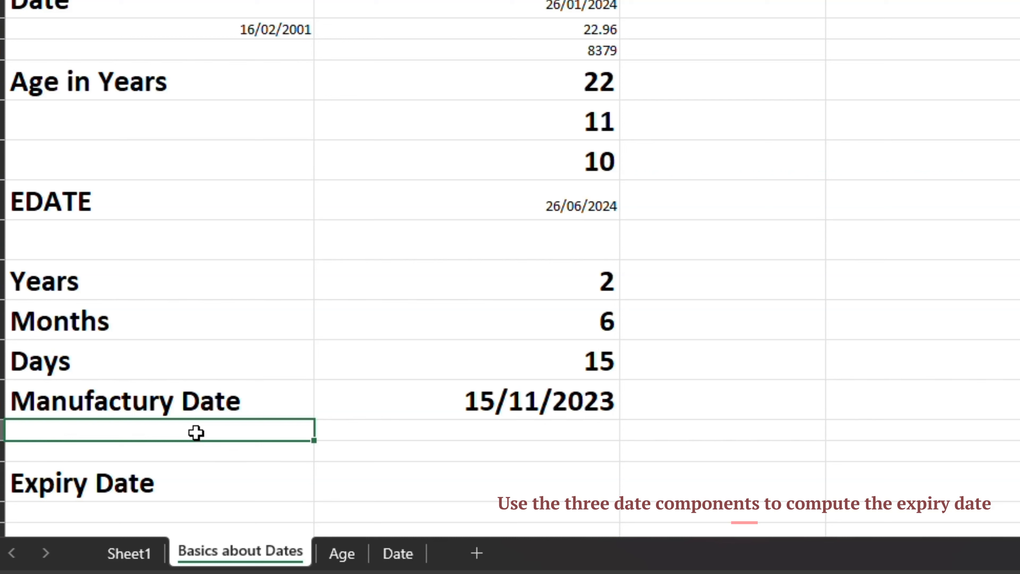
text(Expiry Year)
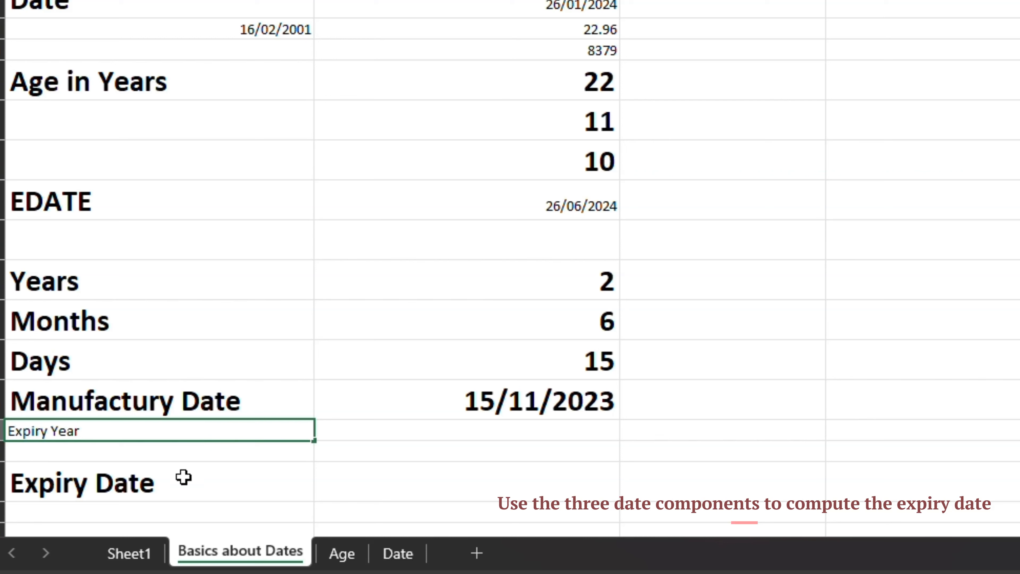
key(Return)
text(Expiry Month)
key(Return)
Move the Expiry Date label down to cell A27 and enter the label Expiry Day in A26
scroll(170, 402, down, 3)
drag(100, 350, 99, 363)
click(96, 316)
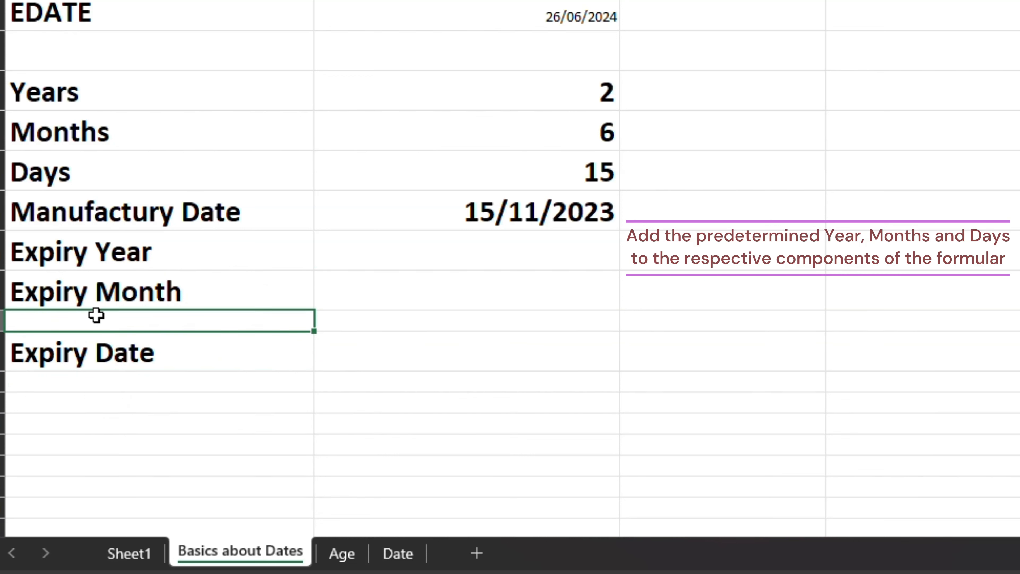
text(Expir)
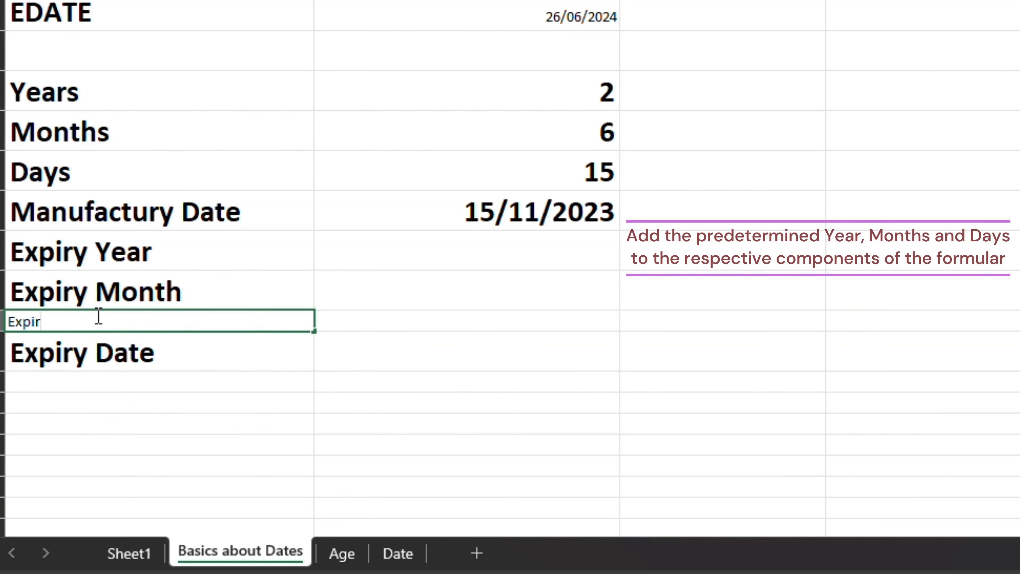
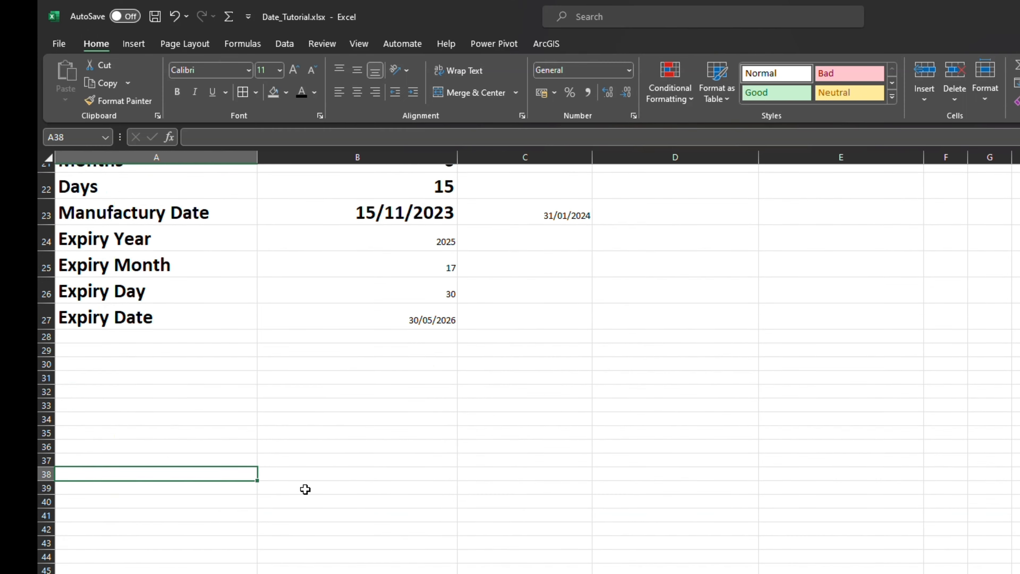
Enter today's date in cell B33 with the formula =TODAY()
click(315, 540)
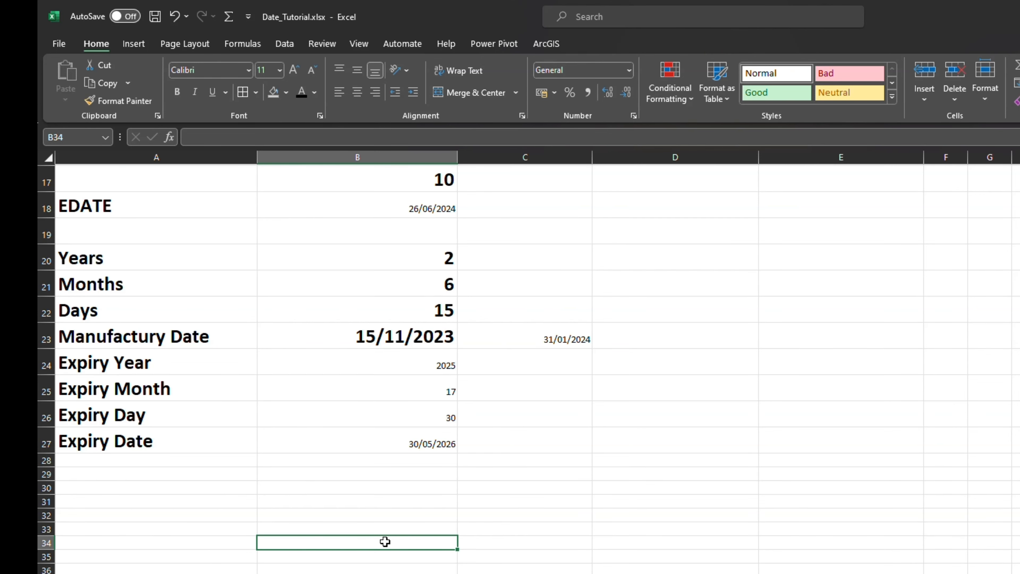
scroll(357, 545, down, 2)
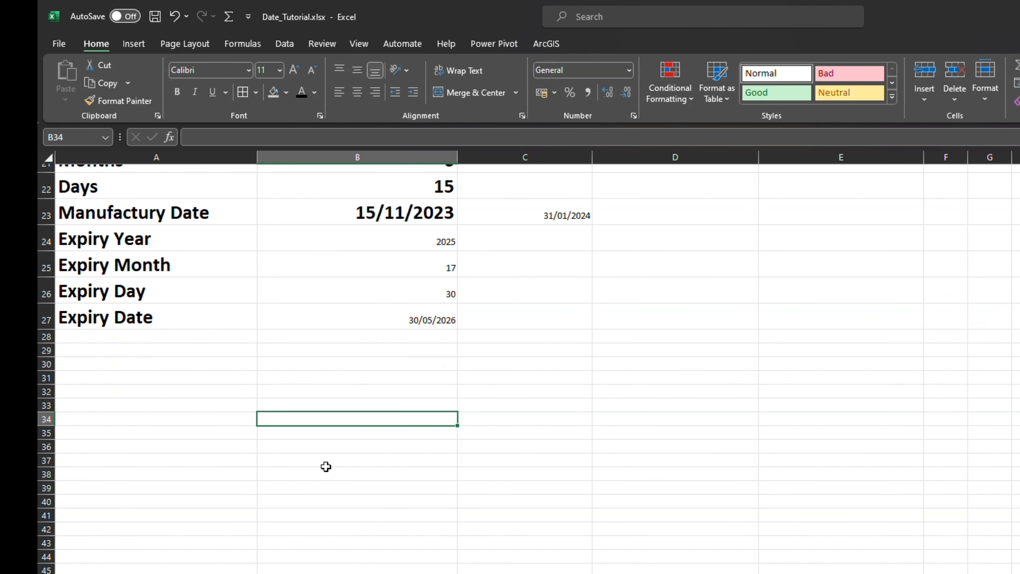
scroll(333, 444, up, 1)
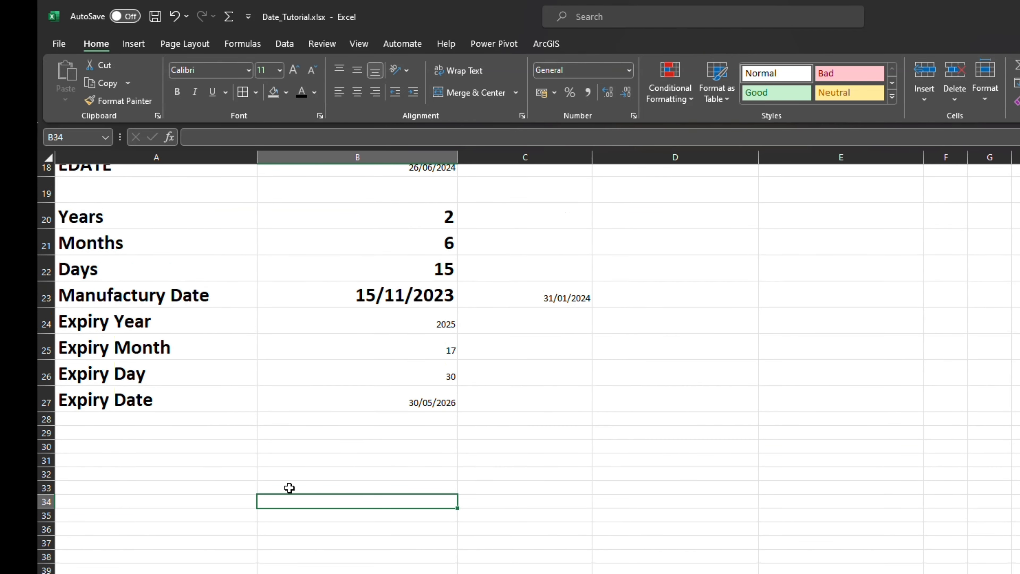
click(315, 487)
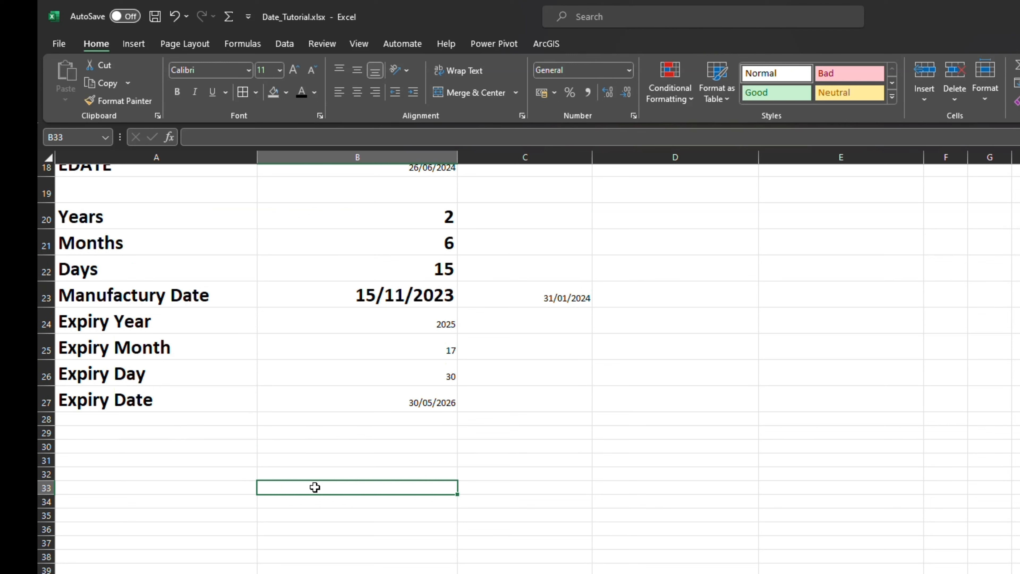
text(=TODAY())
key(Return)
In cell C33, enter =WORKDAY(B33,30) to find the date 30 working days after the date in B33
click(498, 487)
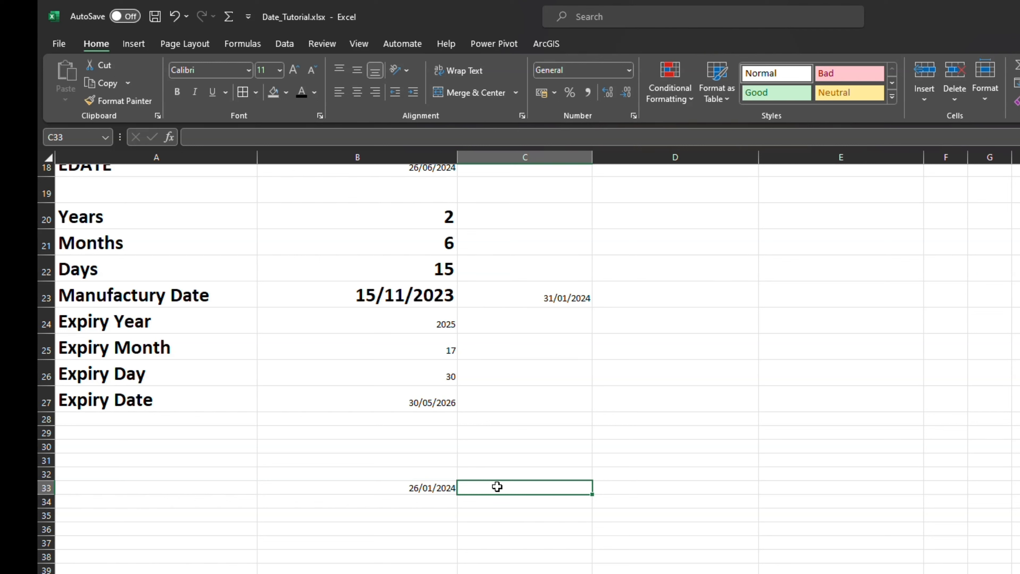
text(=work)
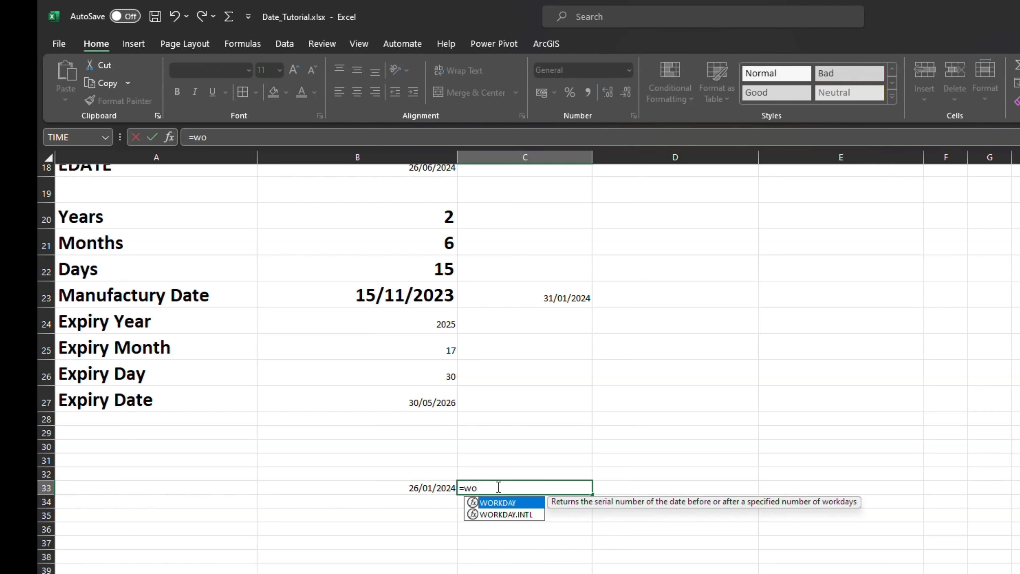
double_click(492, 504)
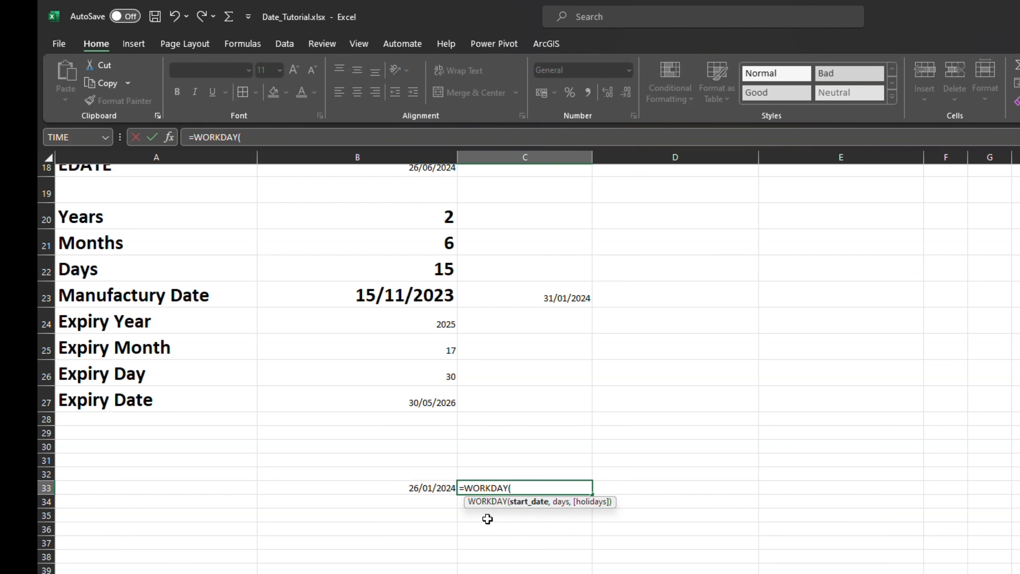
click(438, 489)
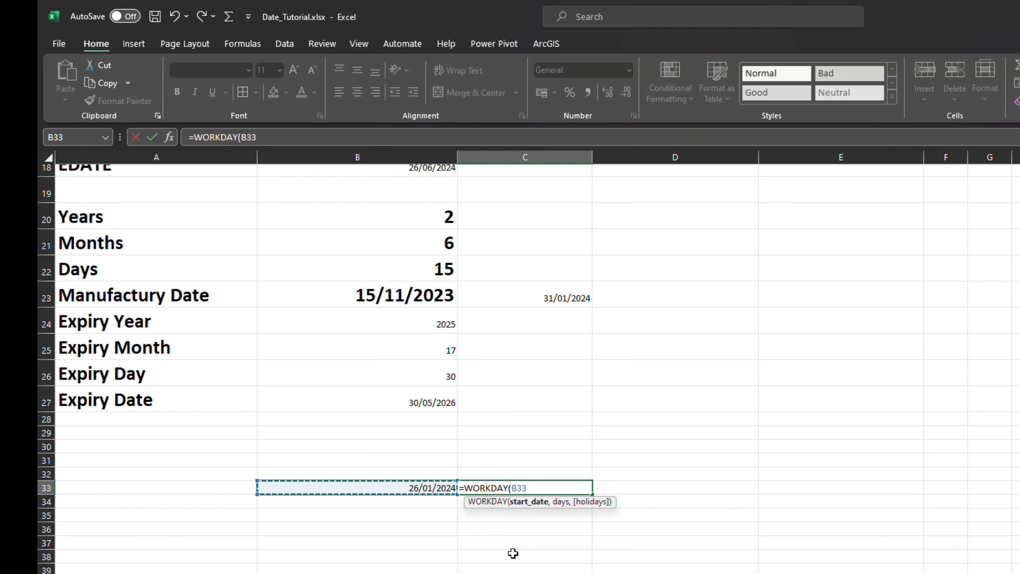
text(,30)
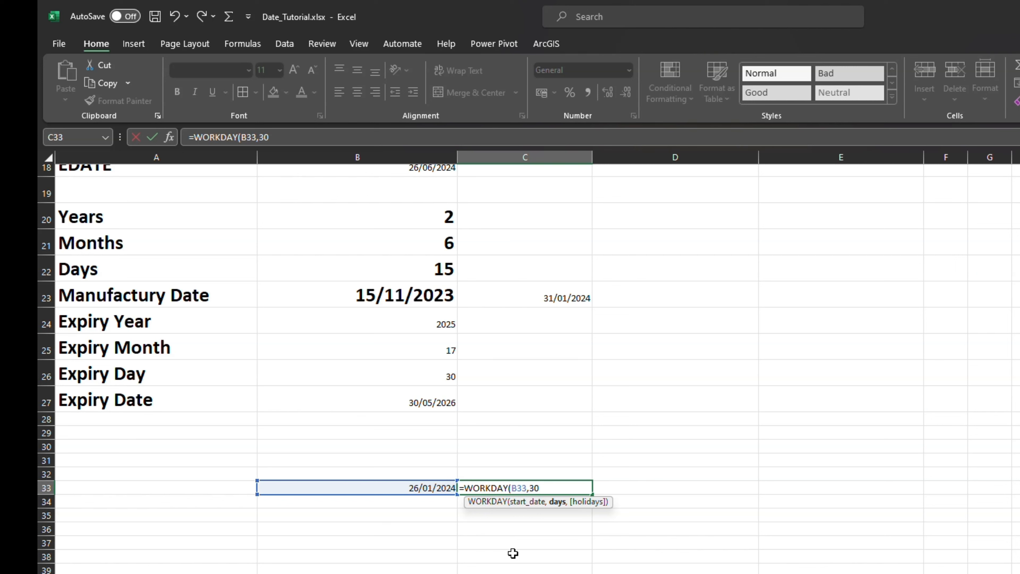
text())
key(Return)
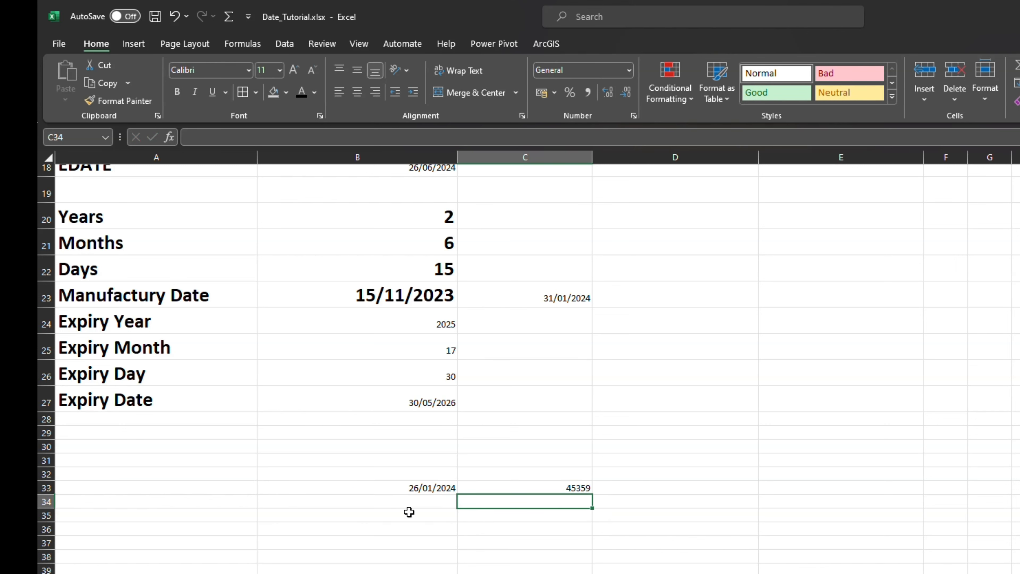
Format the WORKDAY result in cell C33 as Short Date
click(528, 484)
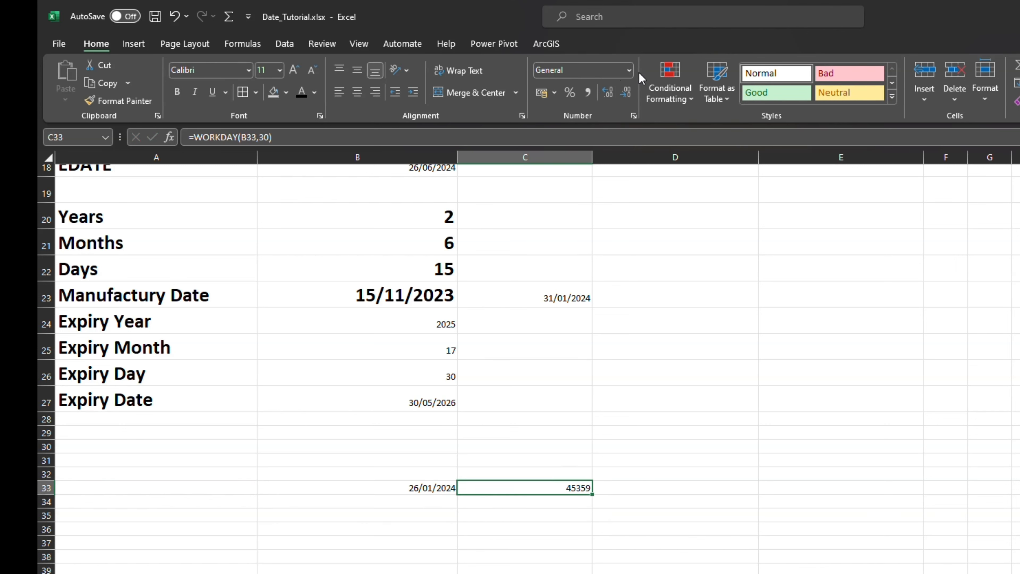
click(629, 71)
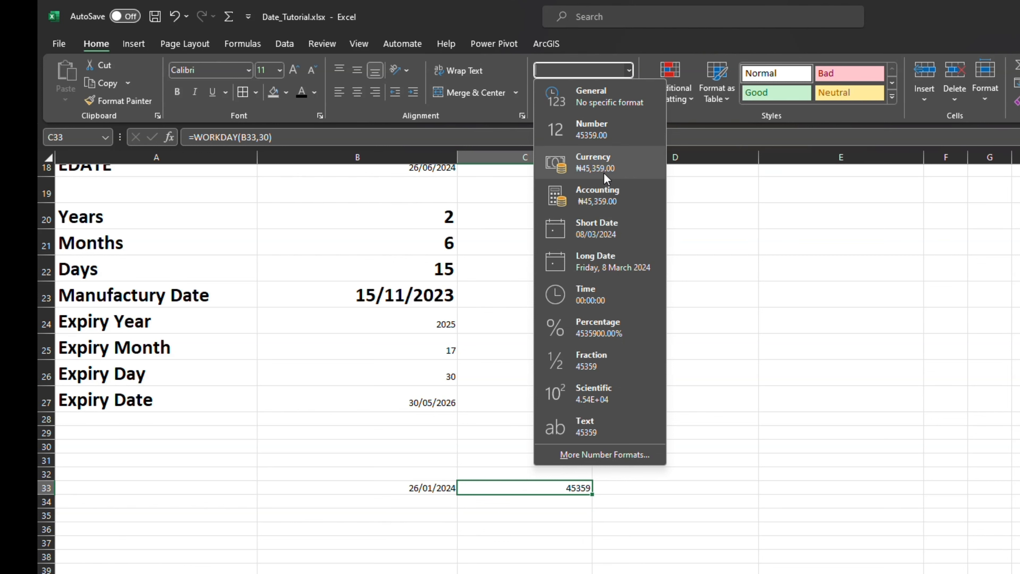
click(598, 231)
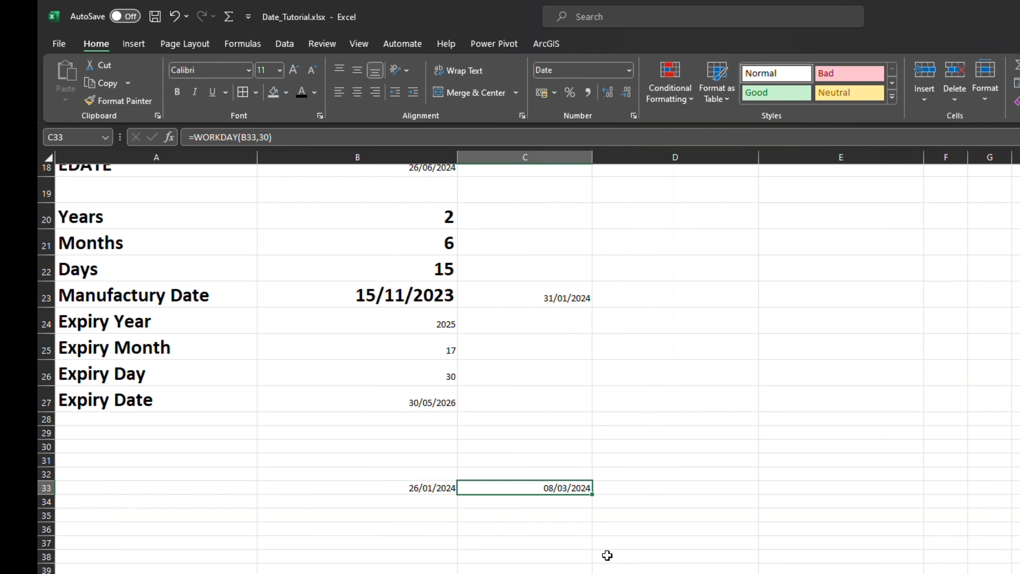
click(559, 533)
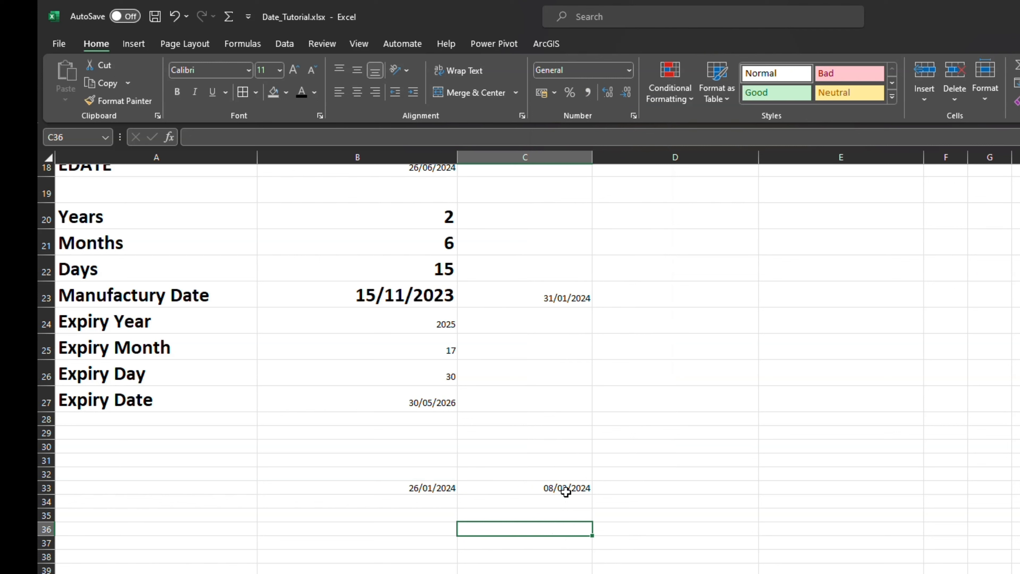
Calculate the number of days between the dates in B33 and C33 with =DAYS(C33,B33) in cell C34
click(583, 499)
text(=day)
click(496, 529)
double_click(496, 529)
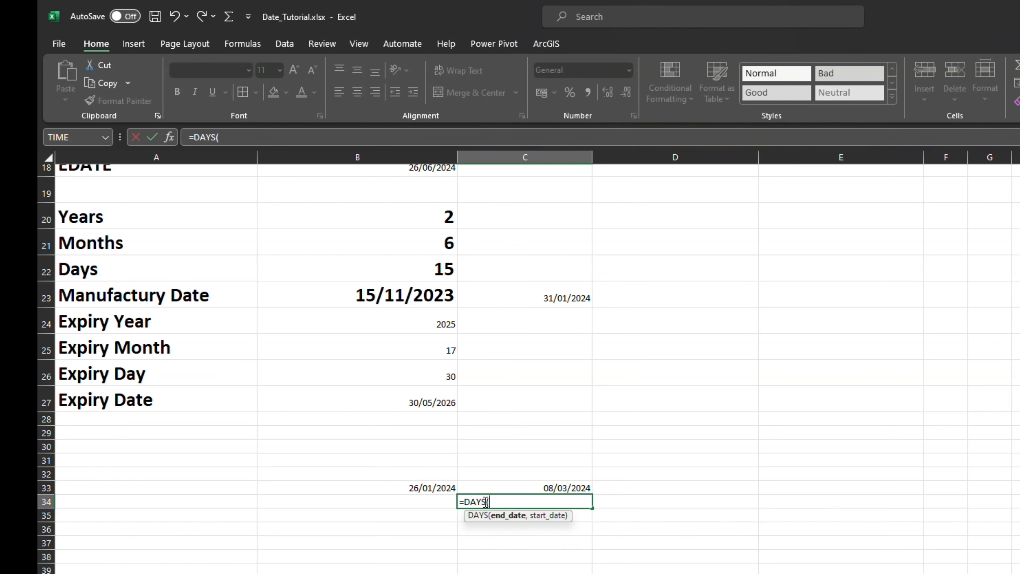
click(580, 486)
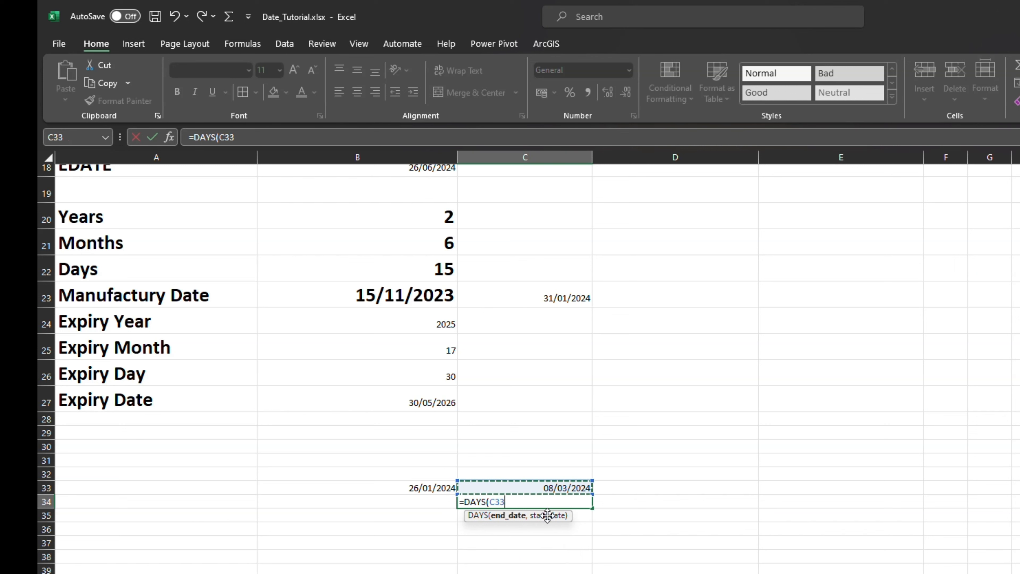
text(,)
click(438, 491)
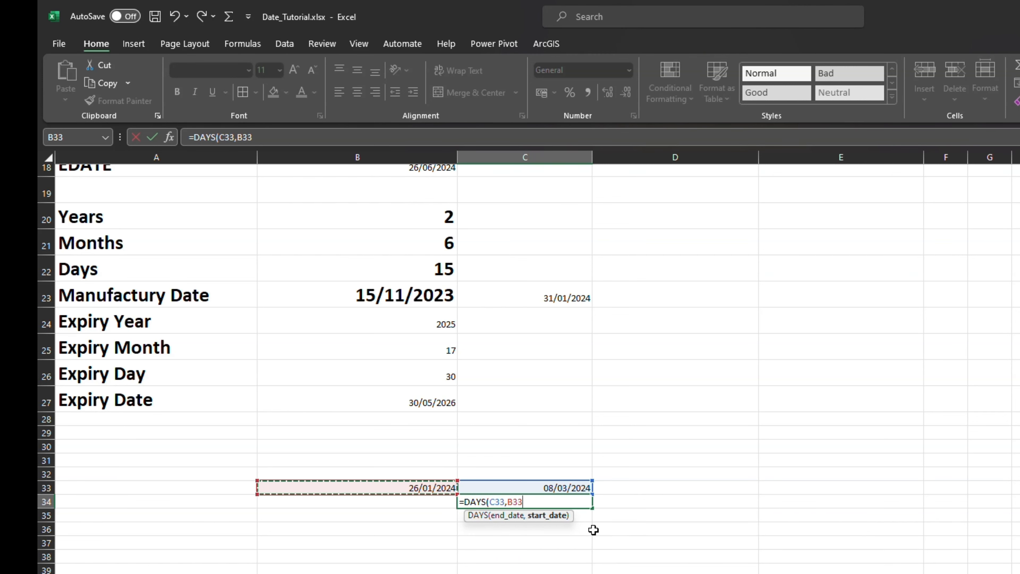
key(Return)
Check the formulas in B33, C33 and C34, and clear the DAYS formula from C34
click(576, 502)
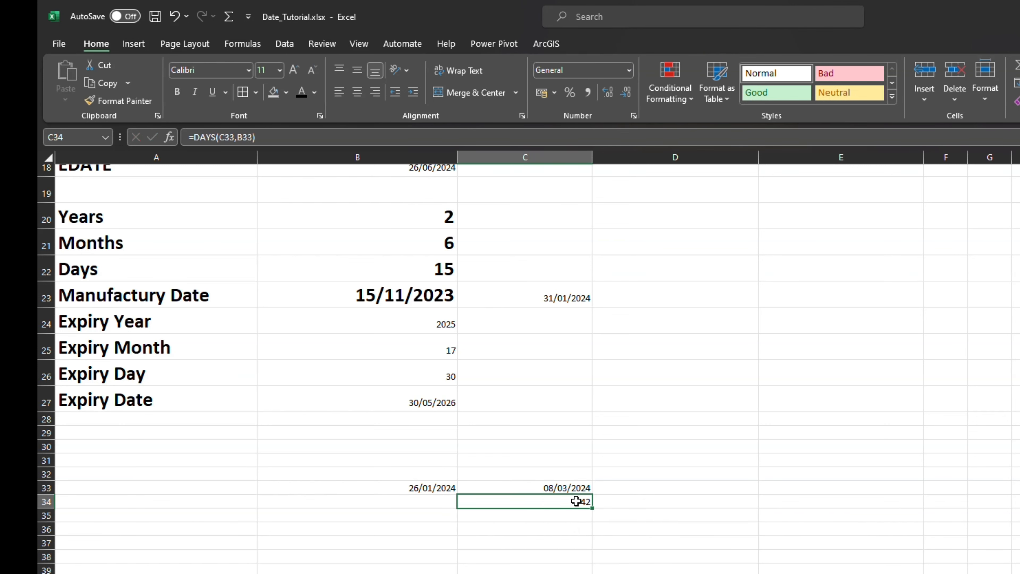
click(424, 487)
click(522, 487)
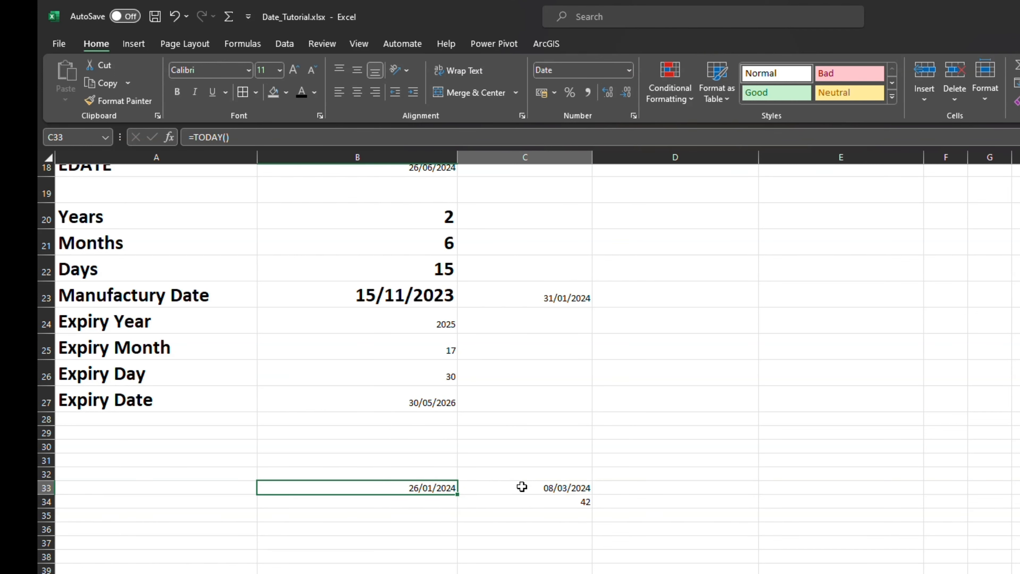
click(427, 487)
click(524, 484)
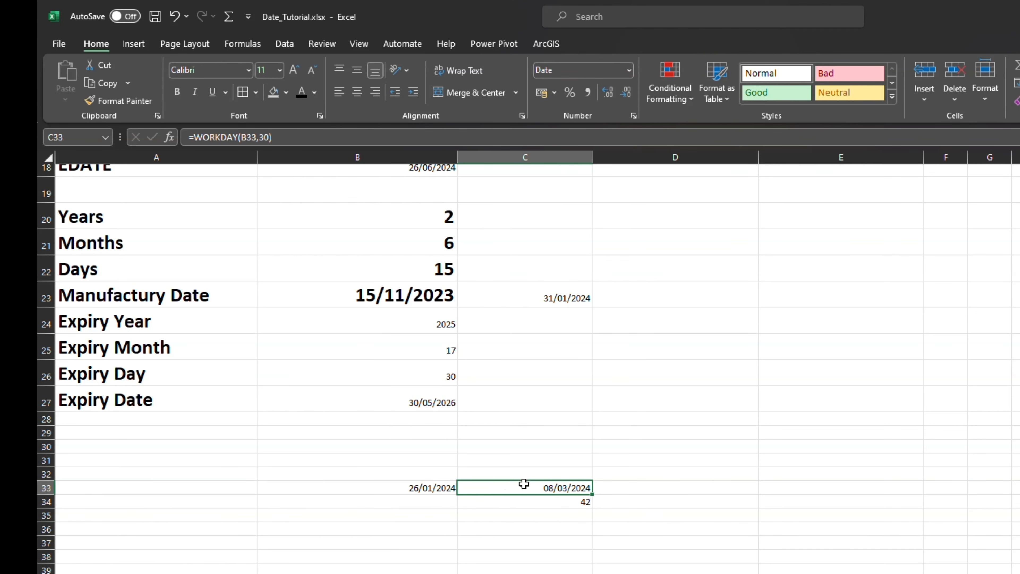
click(525, 502)
key(Delete)
Examine the age formula in cell B13 and the other date examples on the sheet
scroll(451, 346, up, 4)
scroll(523, 403, up, 3)
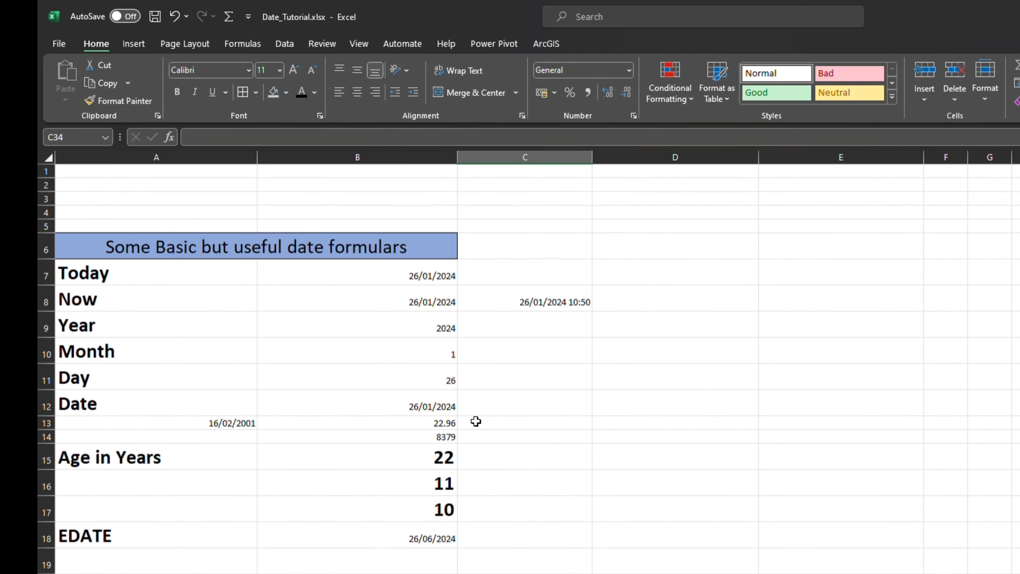
click(428, 428)
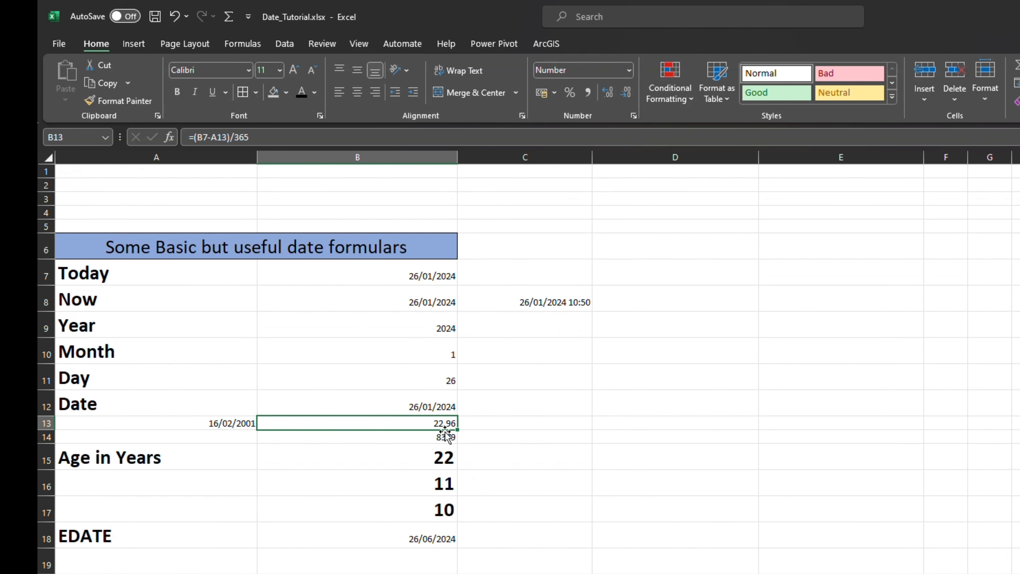
scroll(428, 437, down, 3)
scroll(428, 430, up, 1)
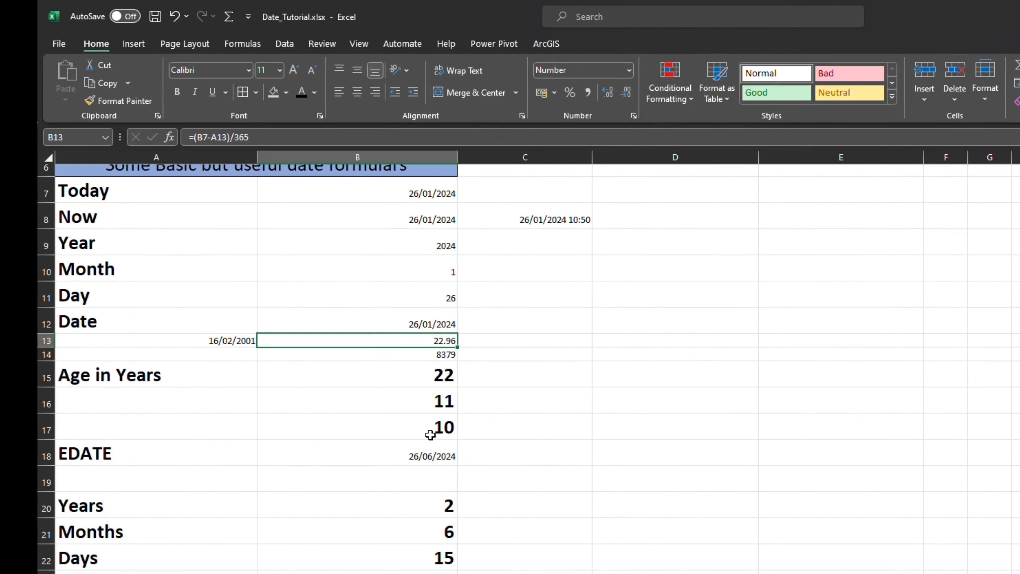
scroll(430, 432, down, 4)
scroll(430, 435, down, 1)
Calculate the fraction of years between the manufacture and expiry dates with =YEARFRAC(B23,B27) in cell C34
click(421, 421)
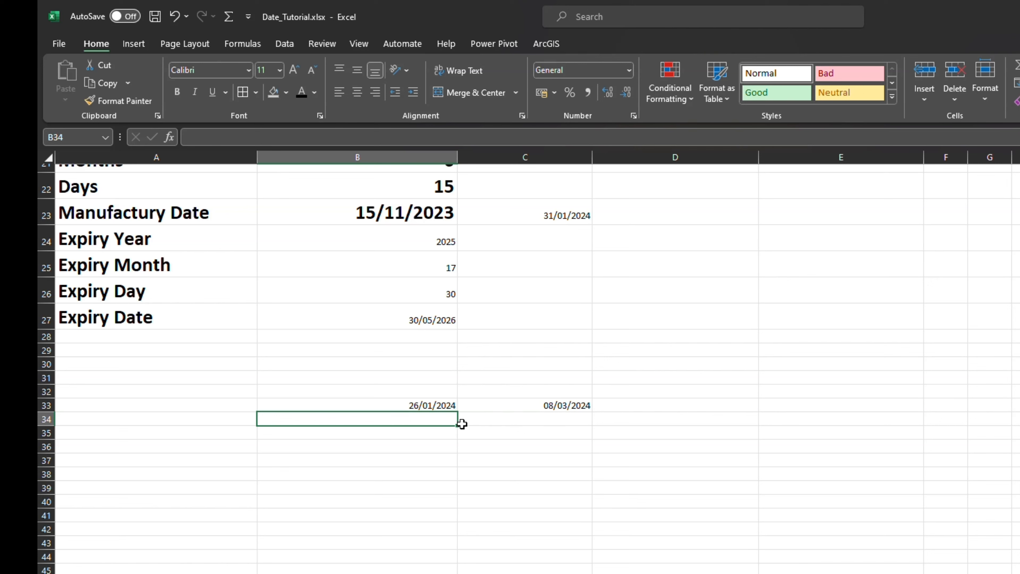
click(497, 419)
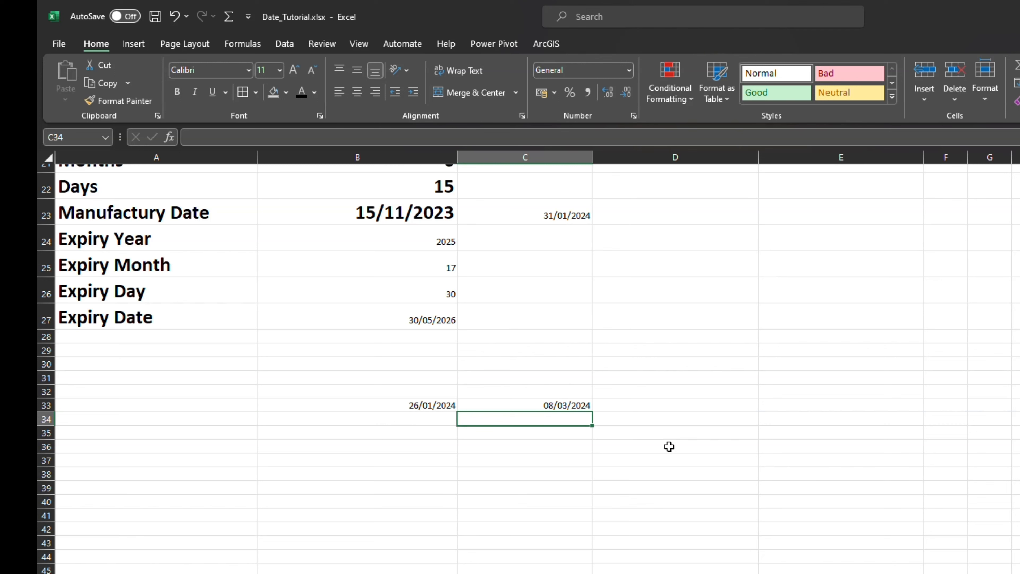
text(=)
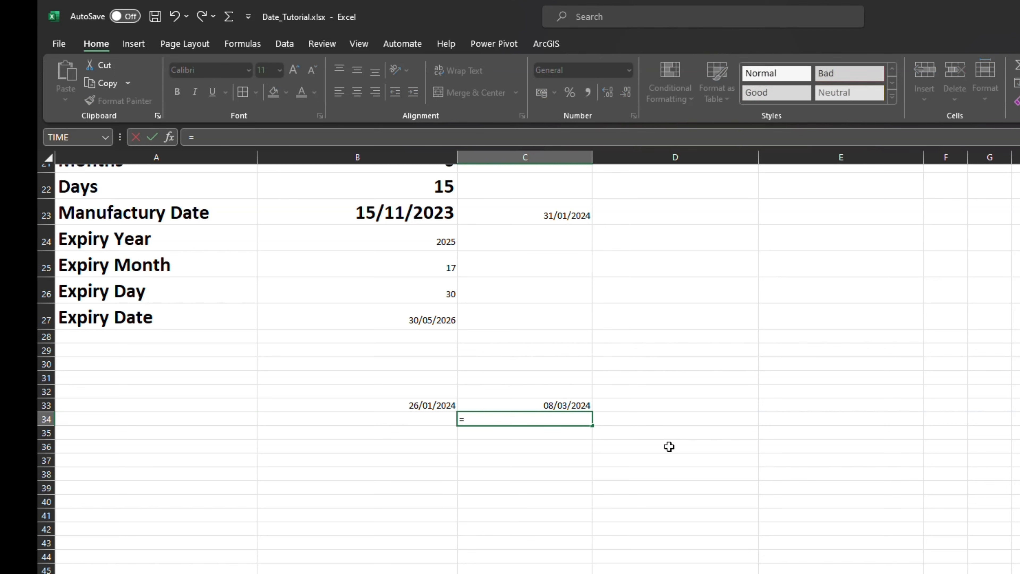
text(year)
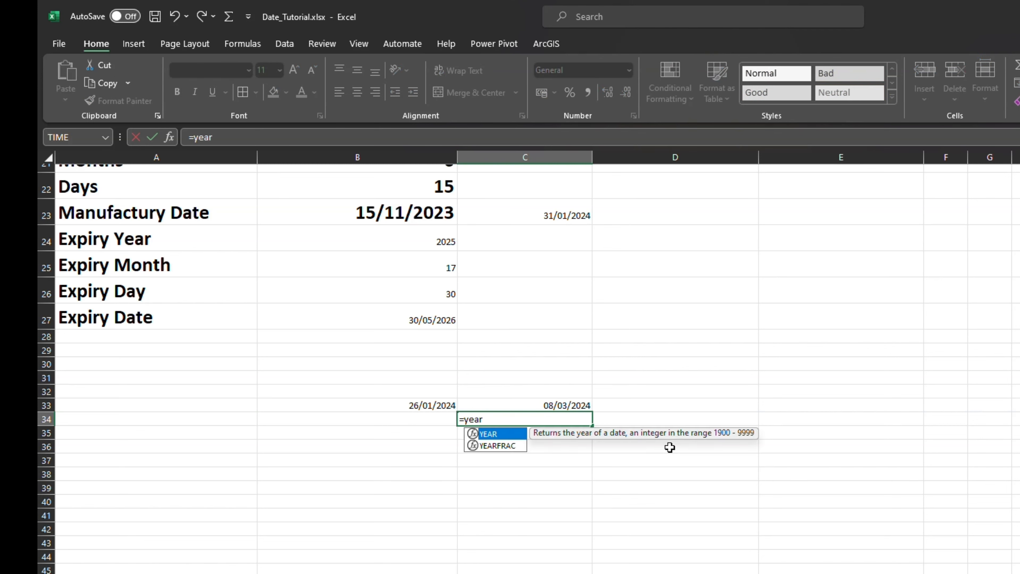
double_click(498, 447)
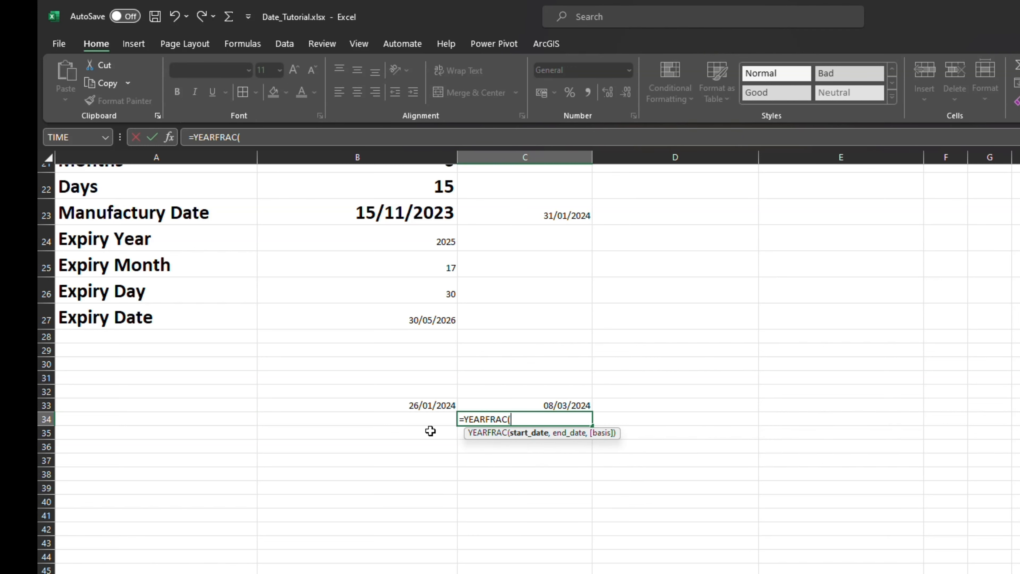
scroll(430, 431, up, 1)
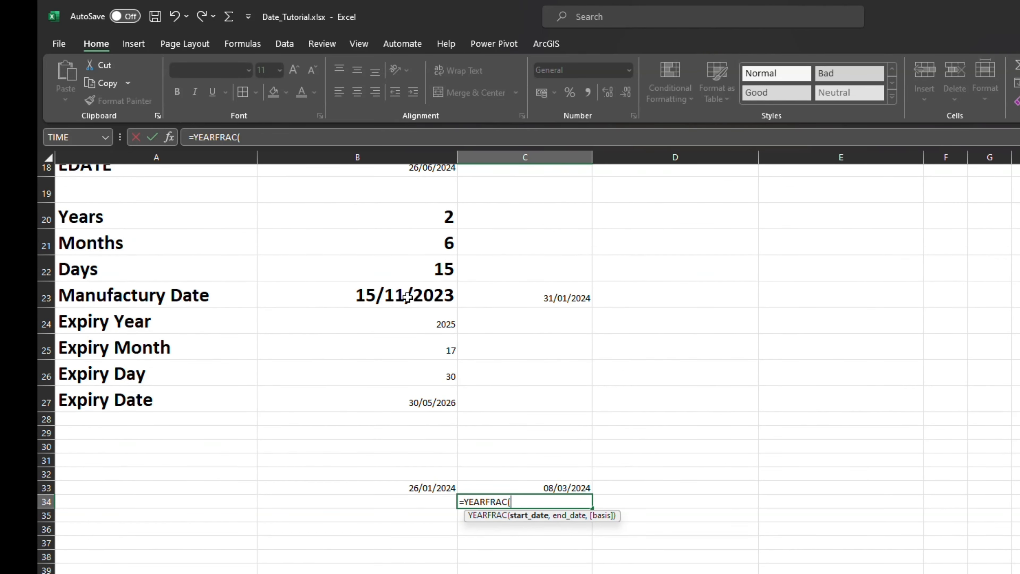
scroll(407, 297, up, 6)
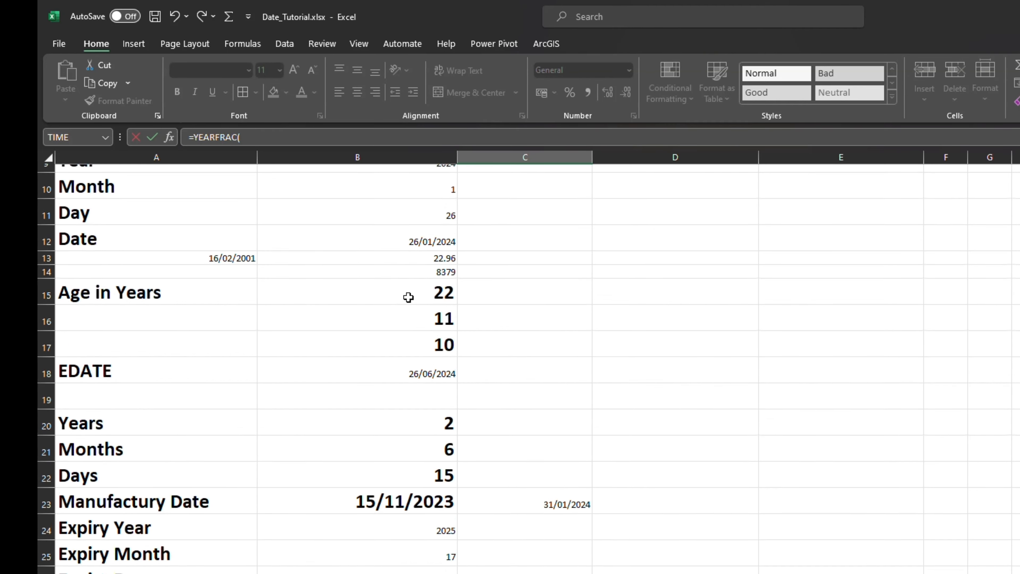
scroll(408, 297, down, 6)
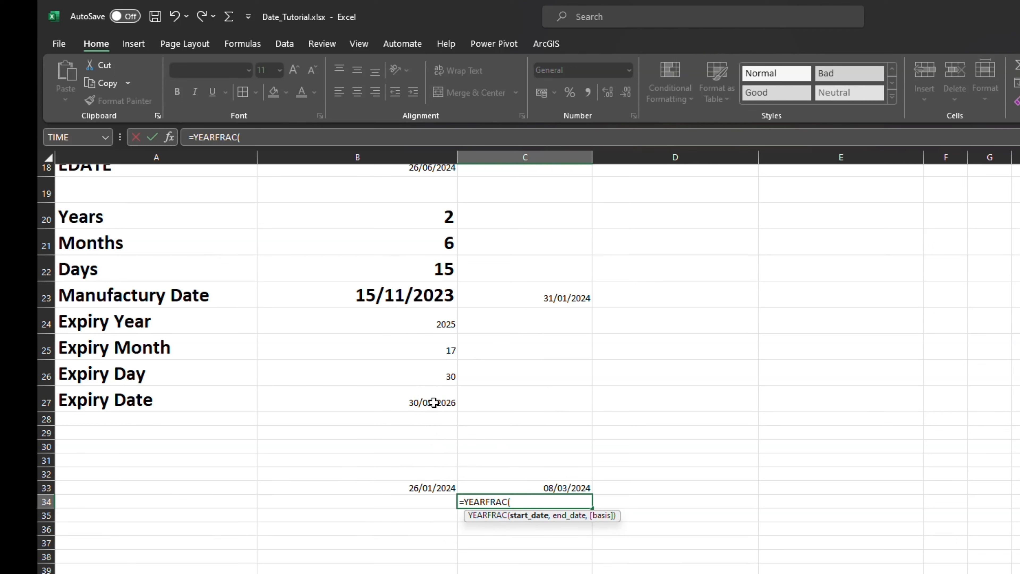
click(417, 296)
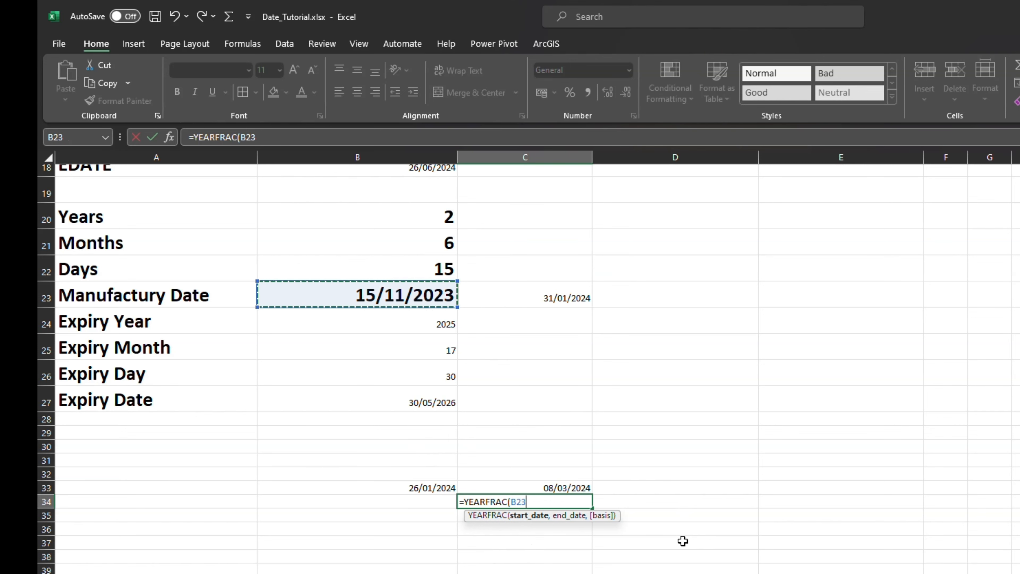
text(,)
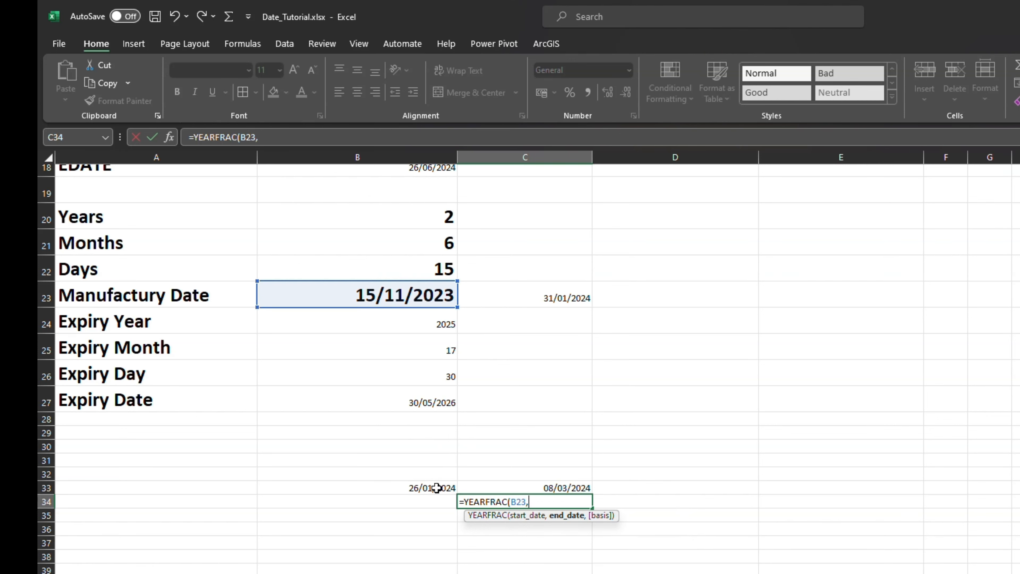
click(440, 403)
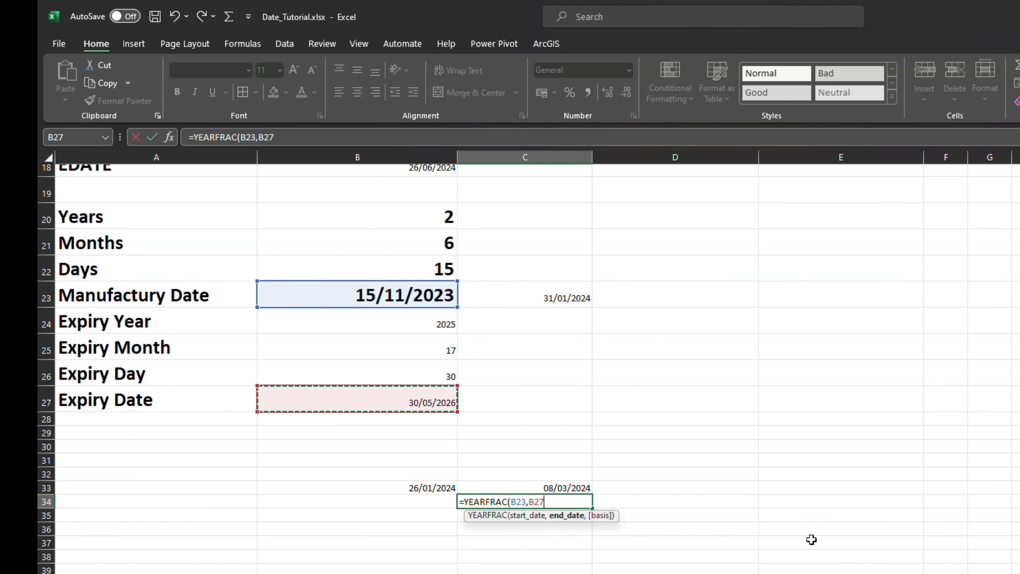
text())
key(Return)
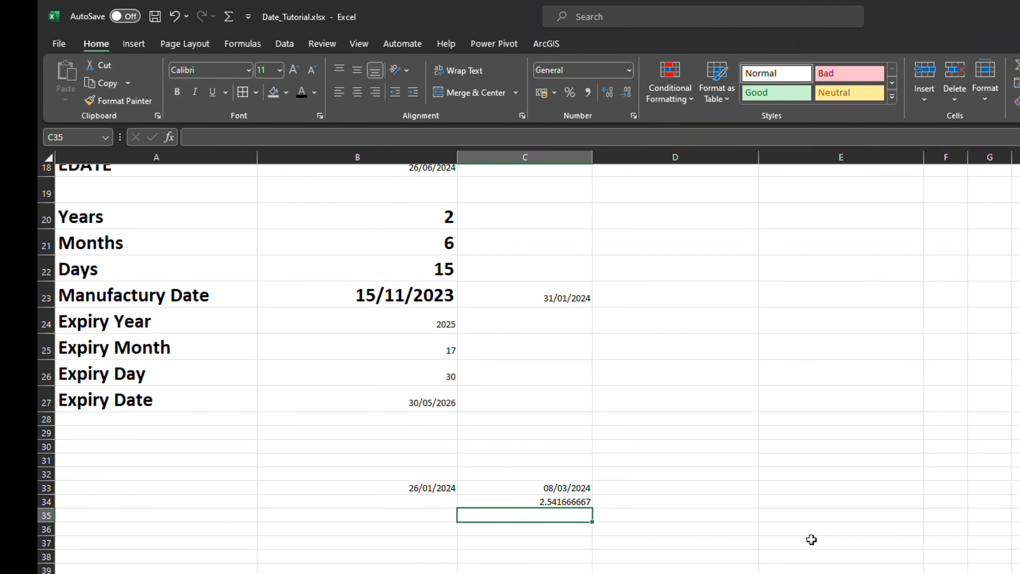
click(561, 504)
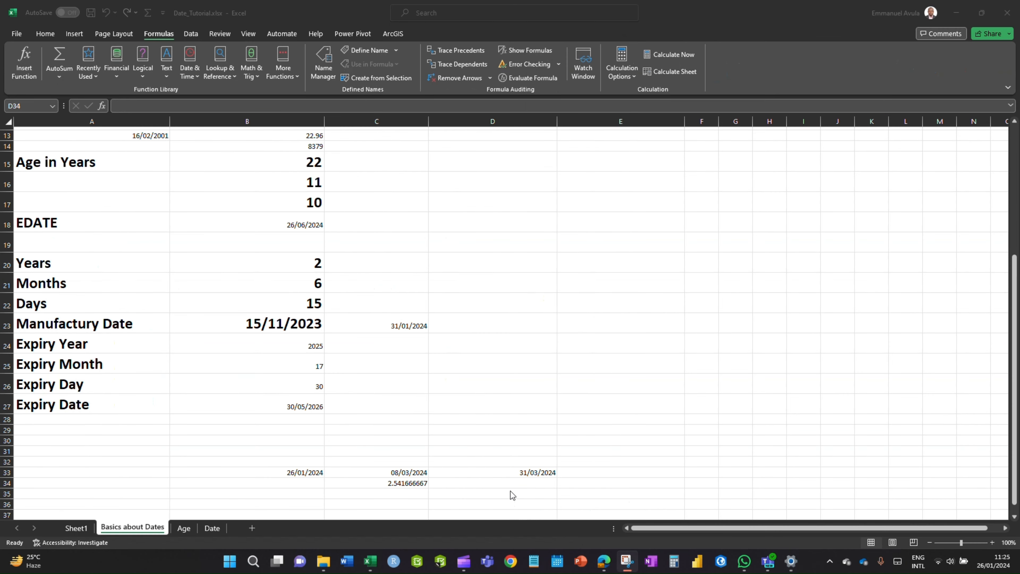
Round the YEARFRAC value up to the nearest quarter with =CEILING(C34,0.25) in cell D34
scroll(512, 496, down, 2)
click(400, 421)
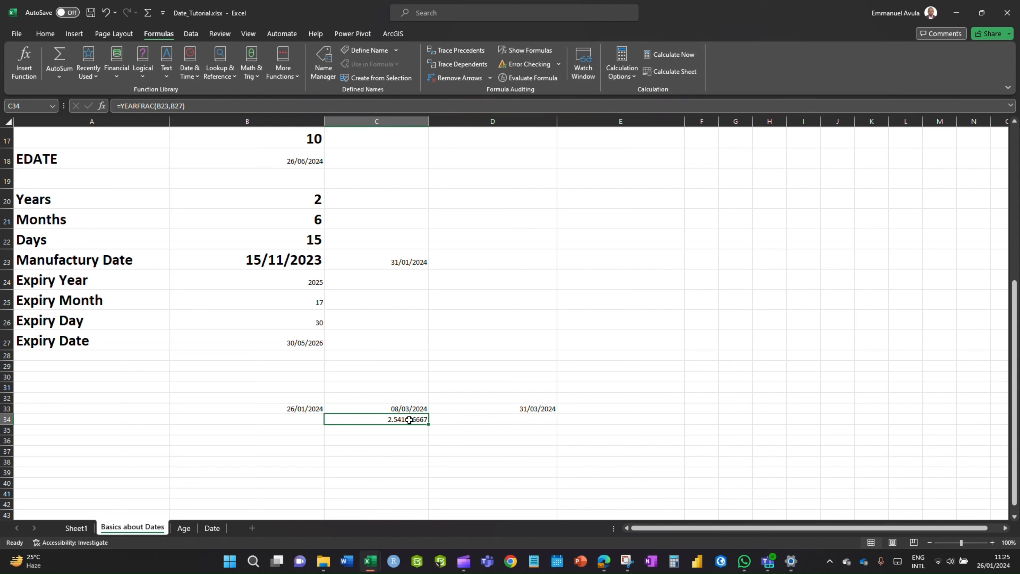
click(463, 418)
text(=cei)
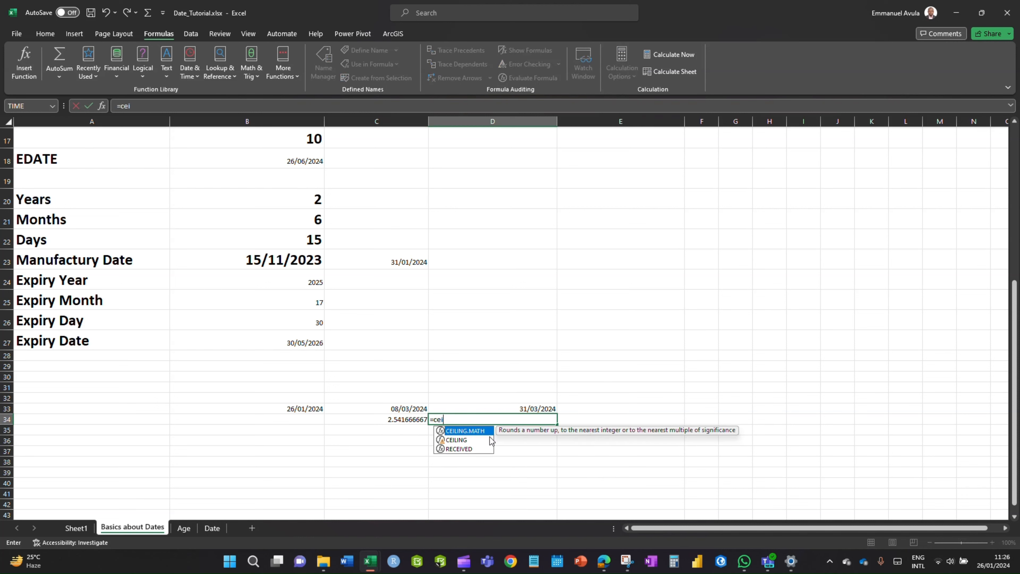
double_click(457, 439)
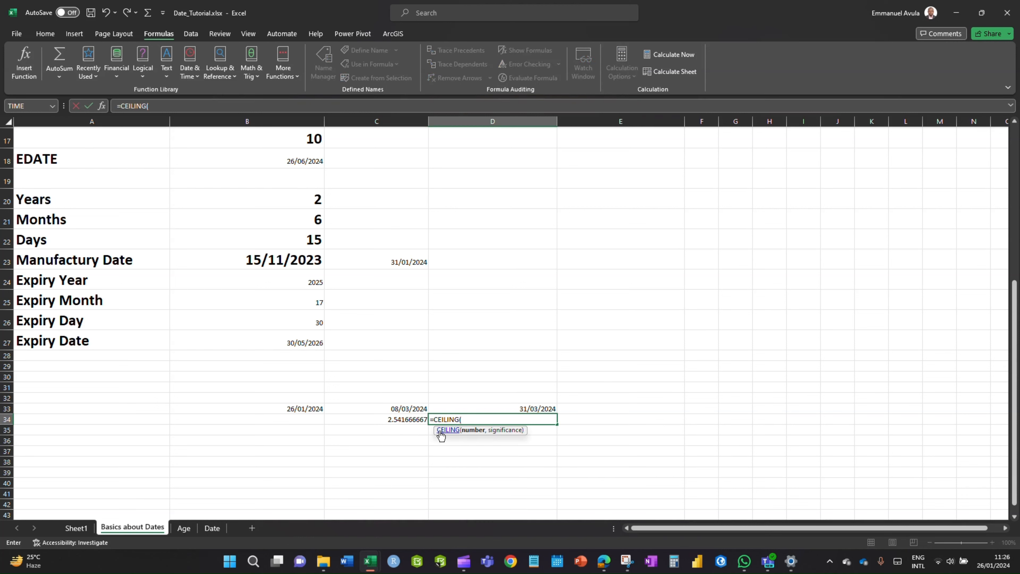
click(412, 420)
text(,)
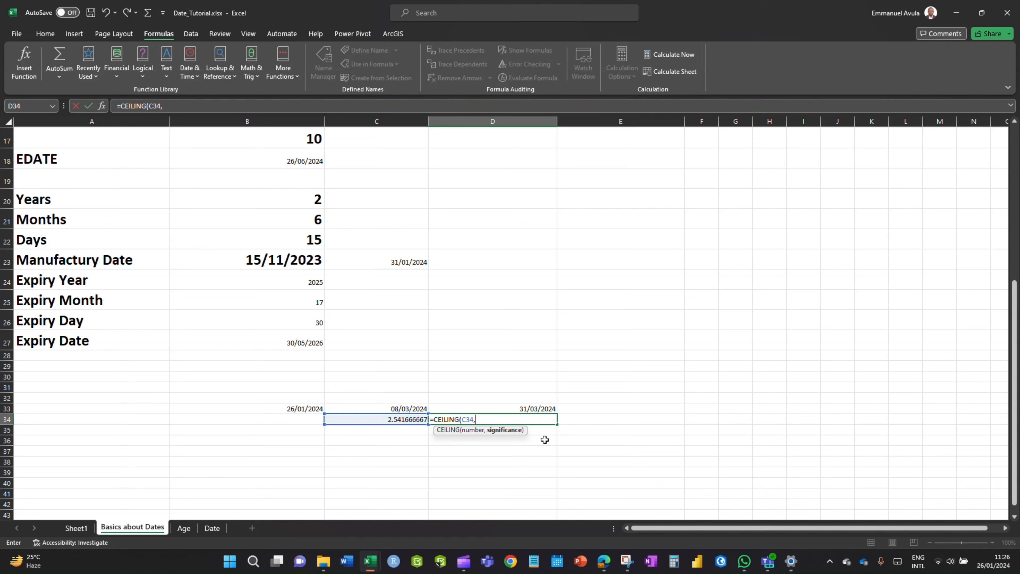
text(02)
text(25)
key(ctrl+Return)
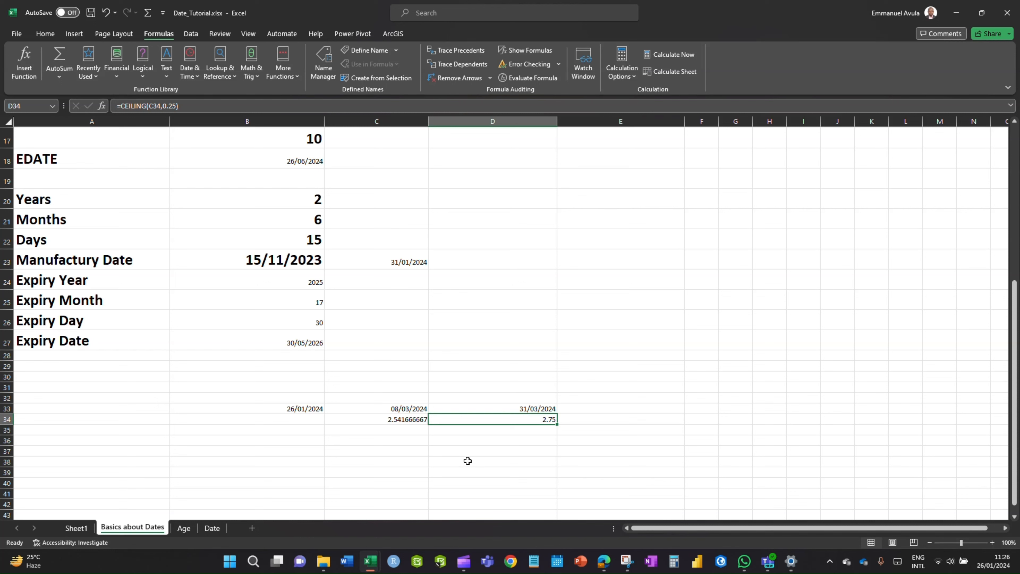
Set the significance of the CEILING formula in cell D34 to 0.5
double_click(543, 418)
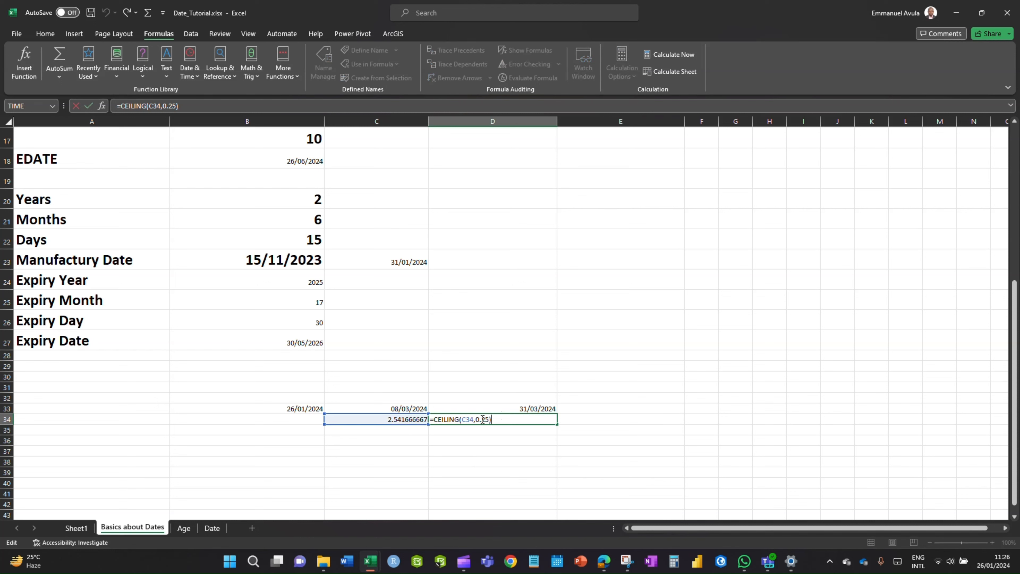
drag(483, 419, 487, 420)
key(Delete)
key(Return)
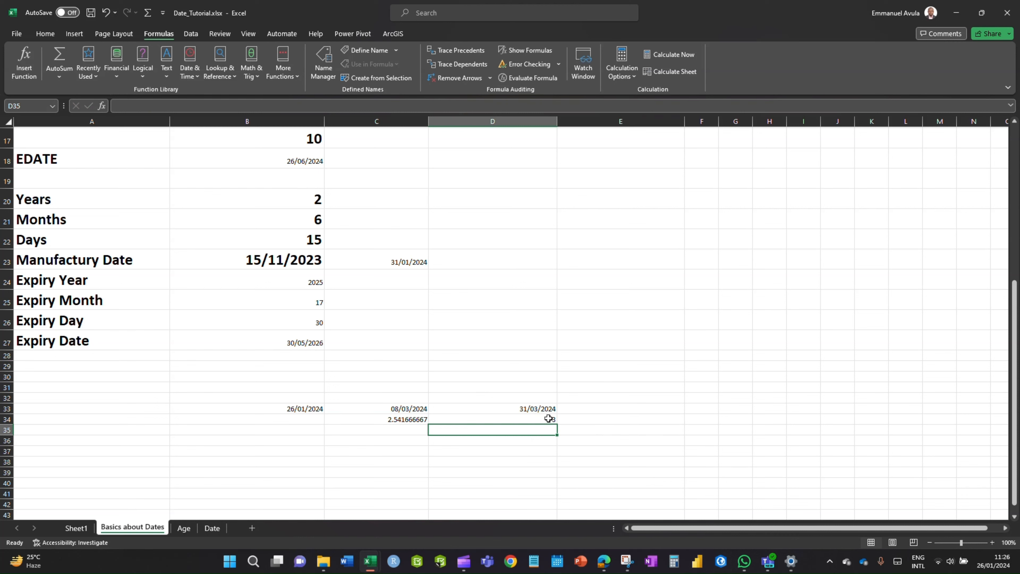
Examine the YEARFRAC formula in C34, the date examples on the sheet and the list of date and time functions
click(424, 419)
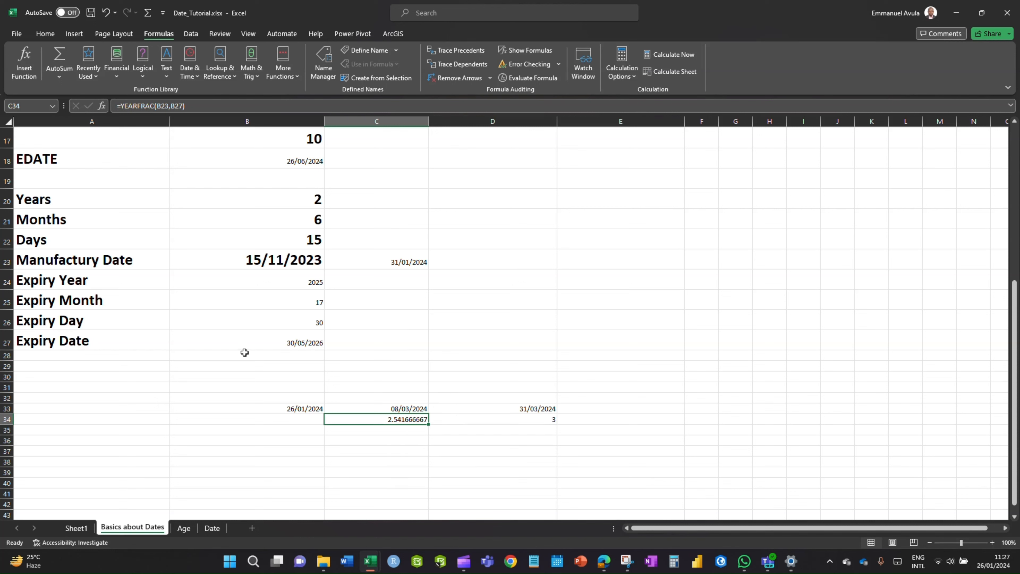
drag(246, 322, 245, 302)
click(445, 378)
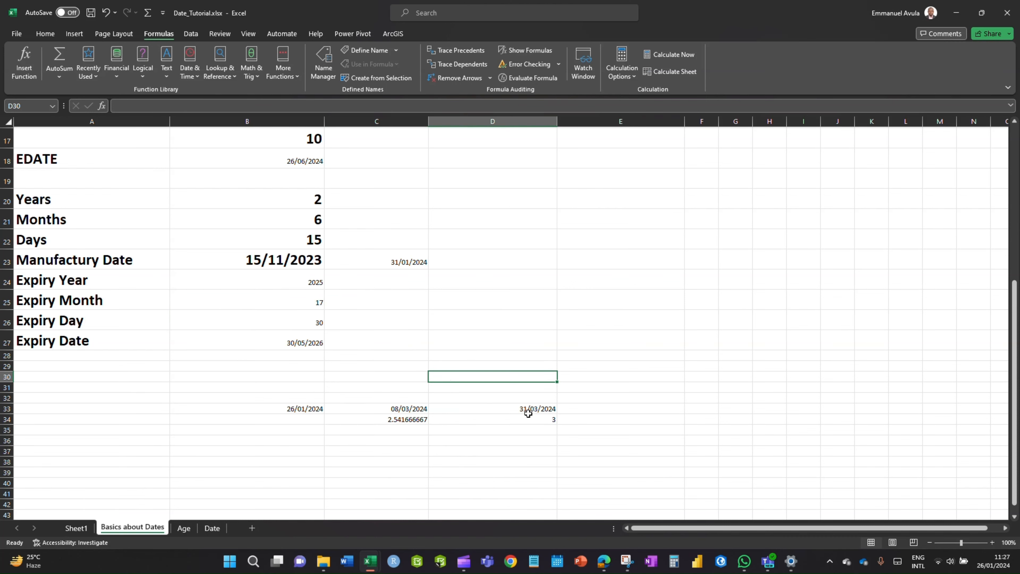
scroll(545, 422, down, 1)
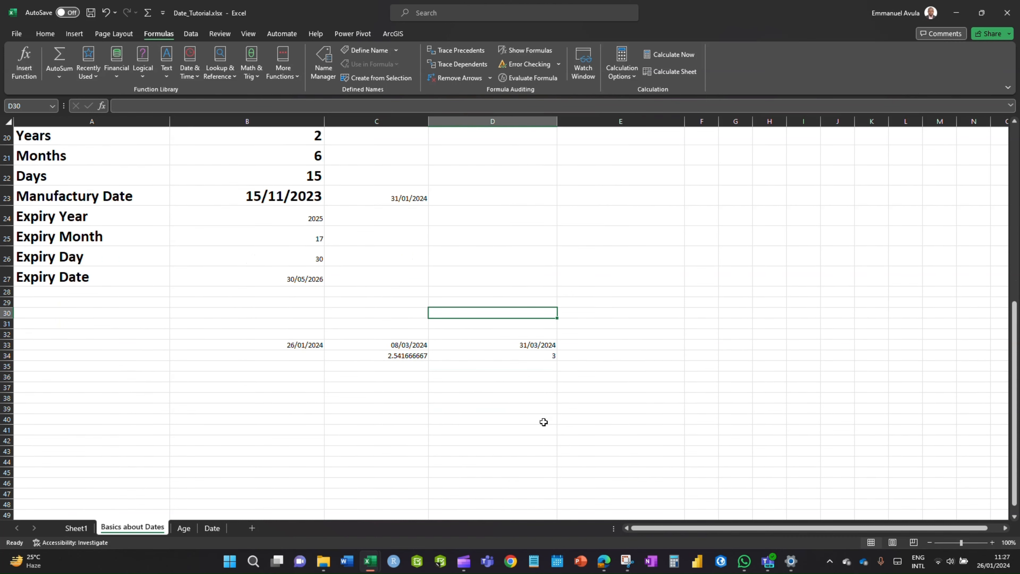
scroll(545, 421, up, 2)
scroll(544, 422, up, 2)
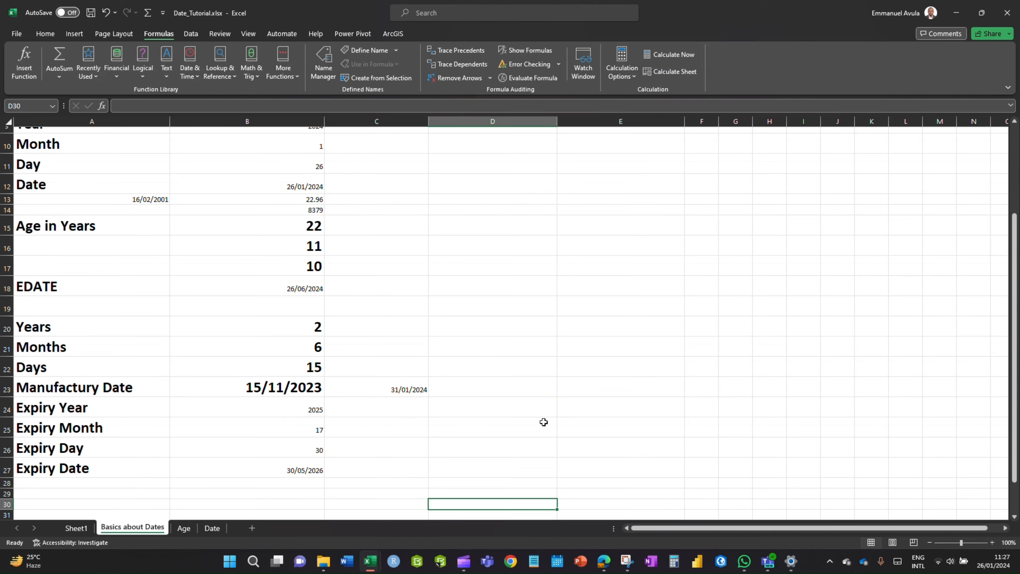
scroll(543, 422, up, 3)
scroll(543, 422, down, 3)
scroll(561, 437, down, 1)
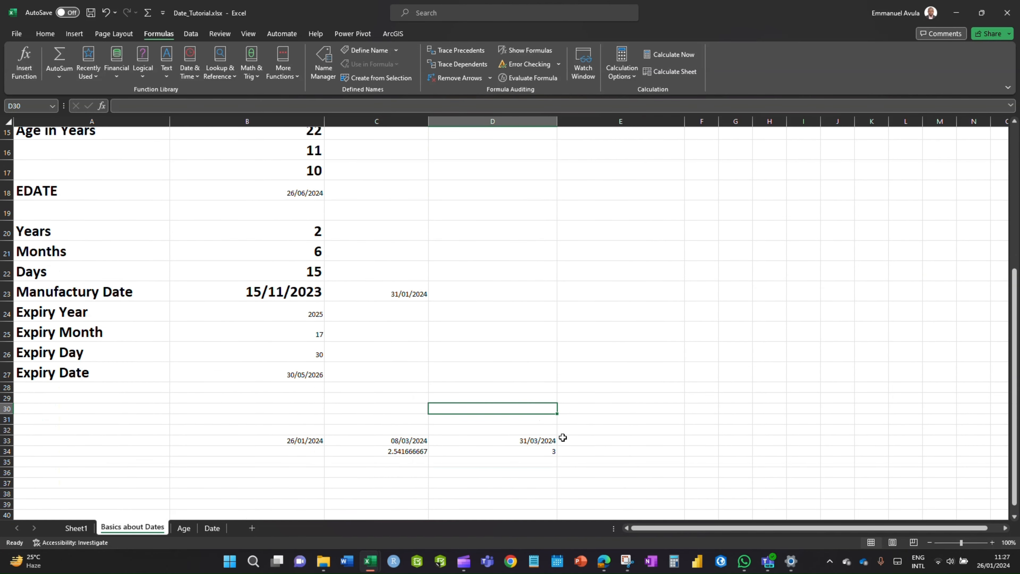
scroll(563, 438, up, 1)
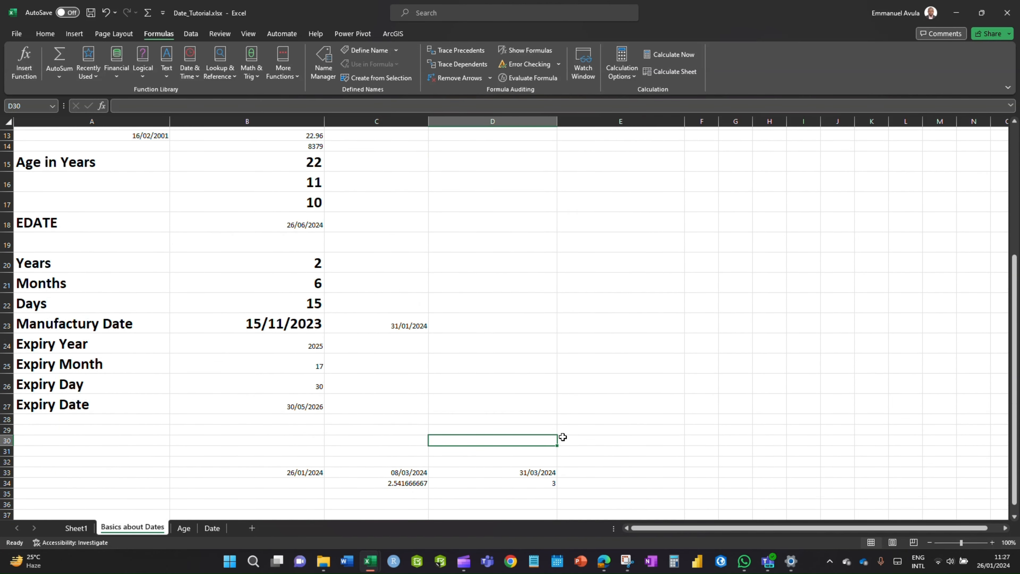
scroll(563, 437, up, 1)
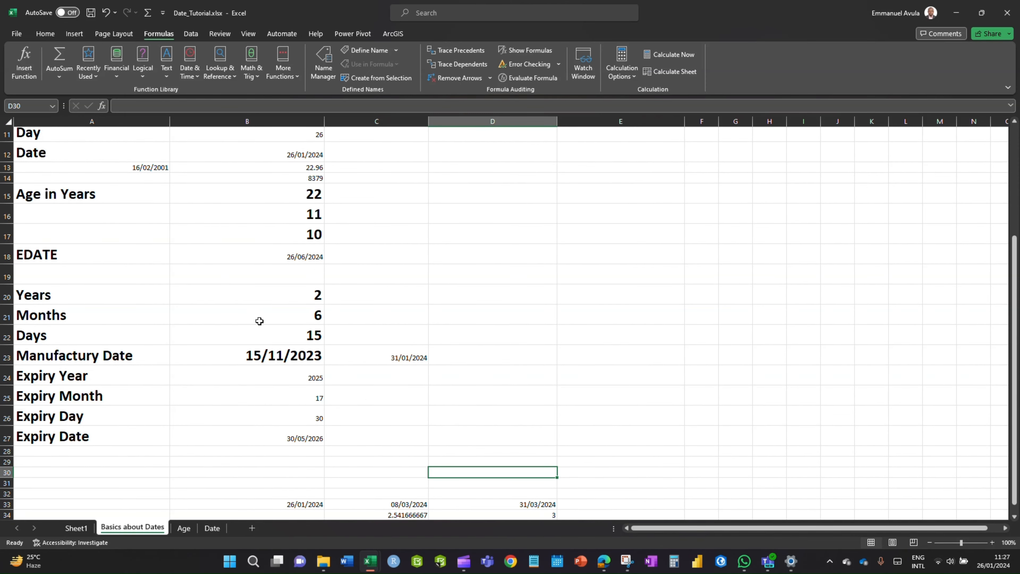
scroll(260, 322, down, 2)
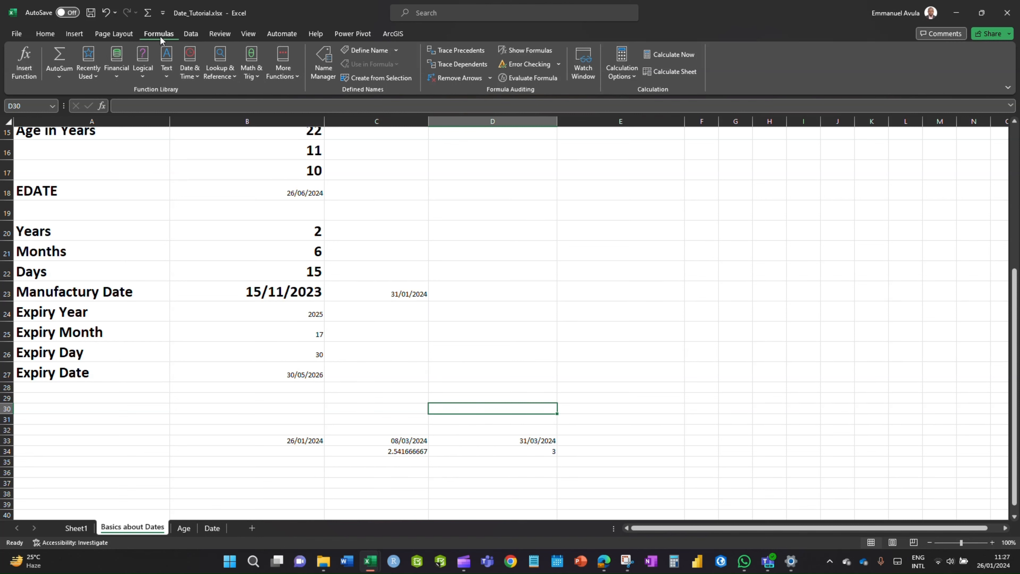
click(185, 74)
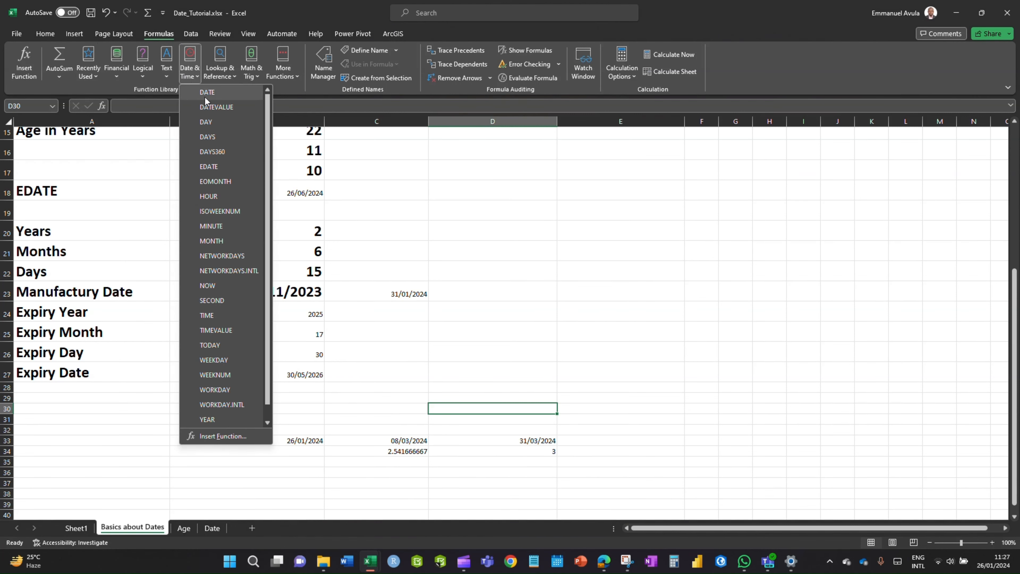
scroll(205, 94, down, 1)
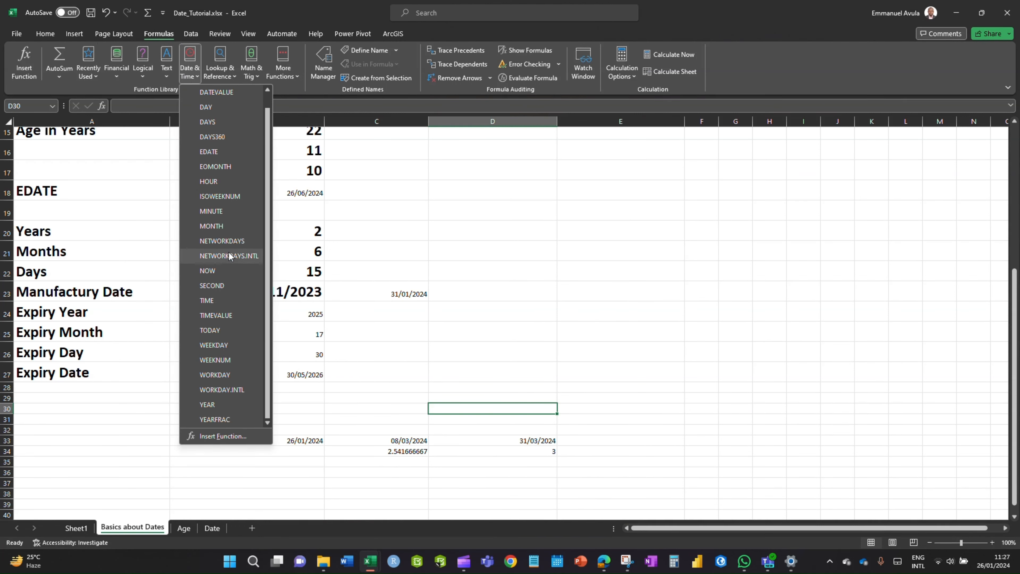
scroll(229, 255, up, 1)
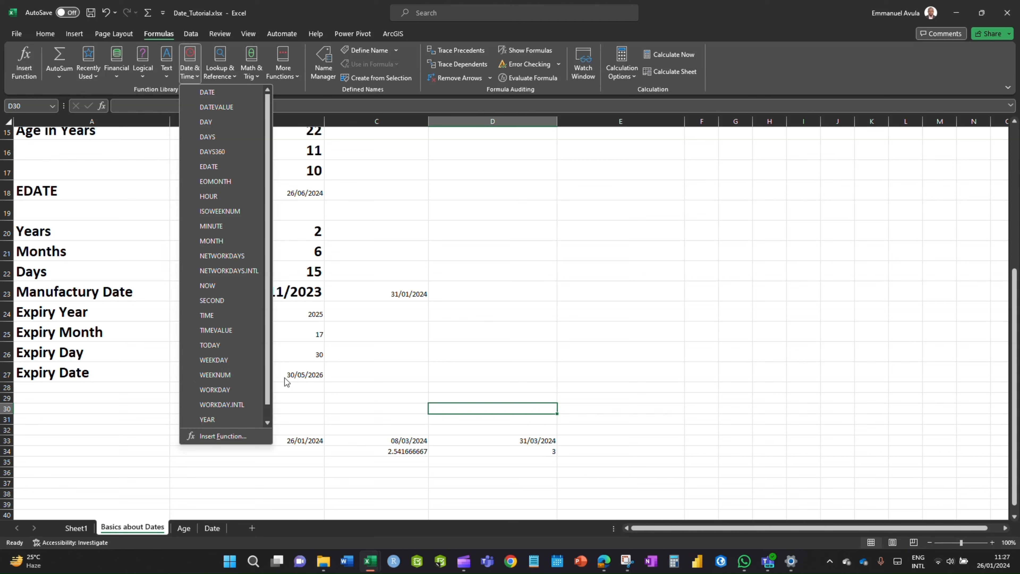
Return the weekday number of the expiry date with =WEEKDAY(B27) in cell C27
click(352, 374)
click(290, 373)
click(378, 372)
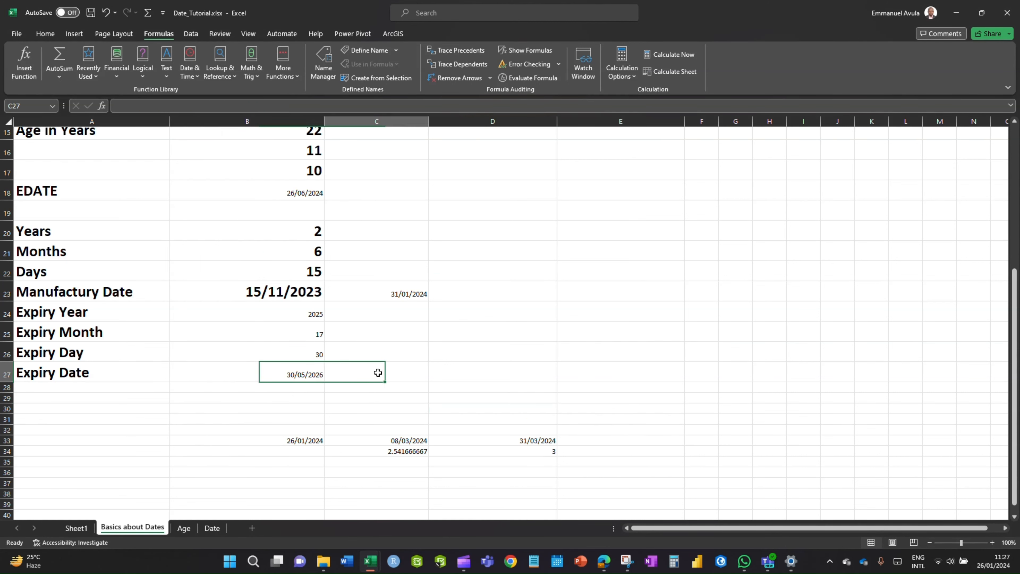
text(=WEEKDAY(B27)
key(Return)
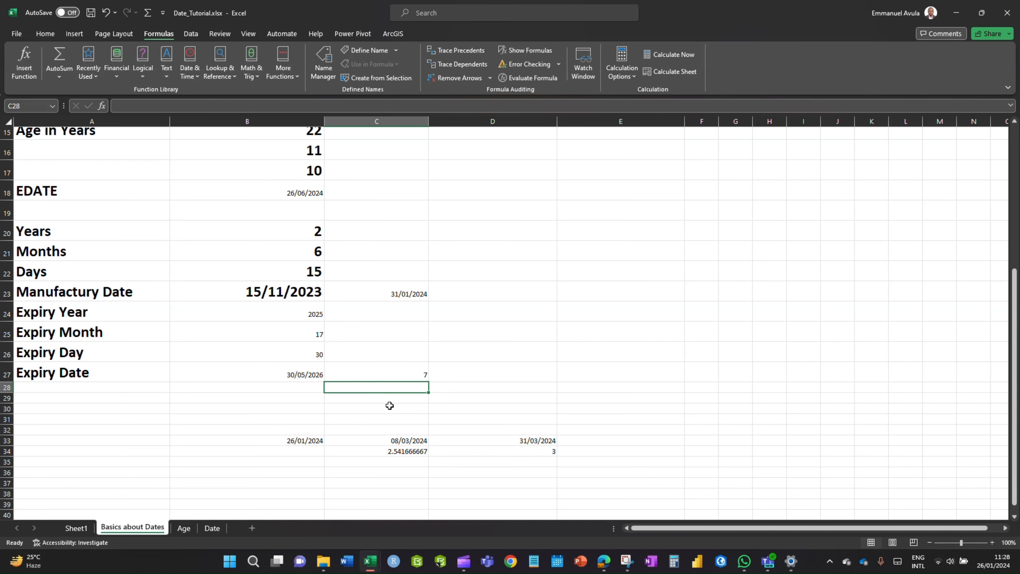
Format the expiry date in cell B27 as Long Date to compare it with the weekday number in C27
click(405, 375)
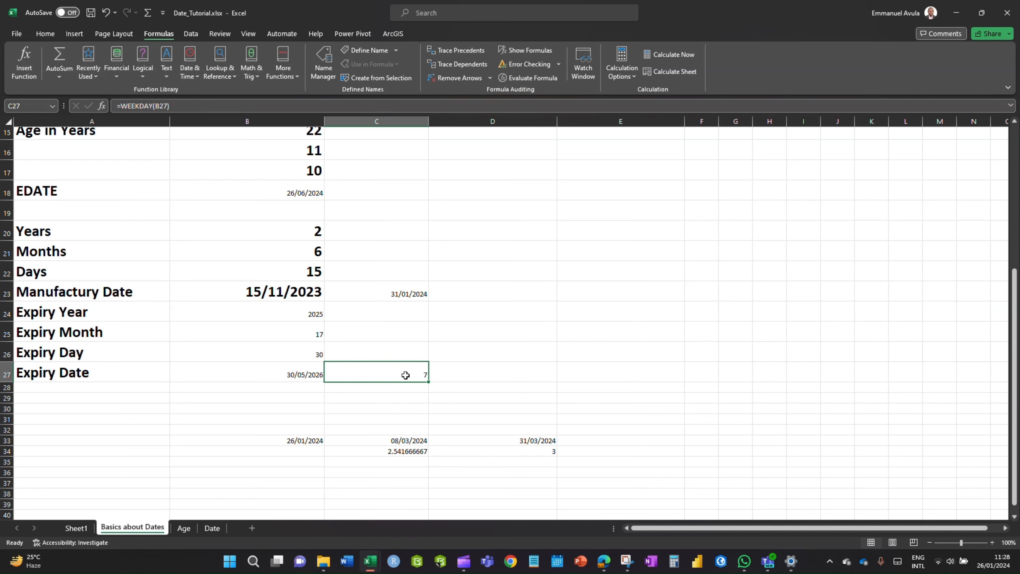
click(301, 377)
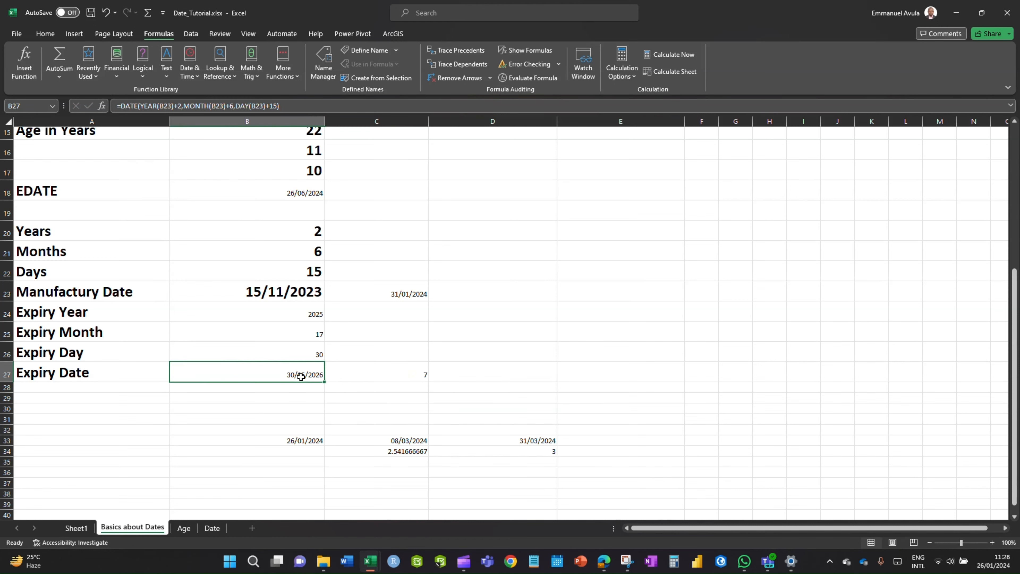
click(45, 34)
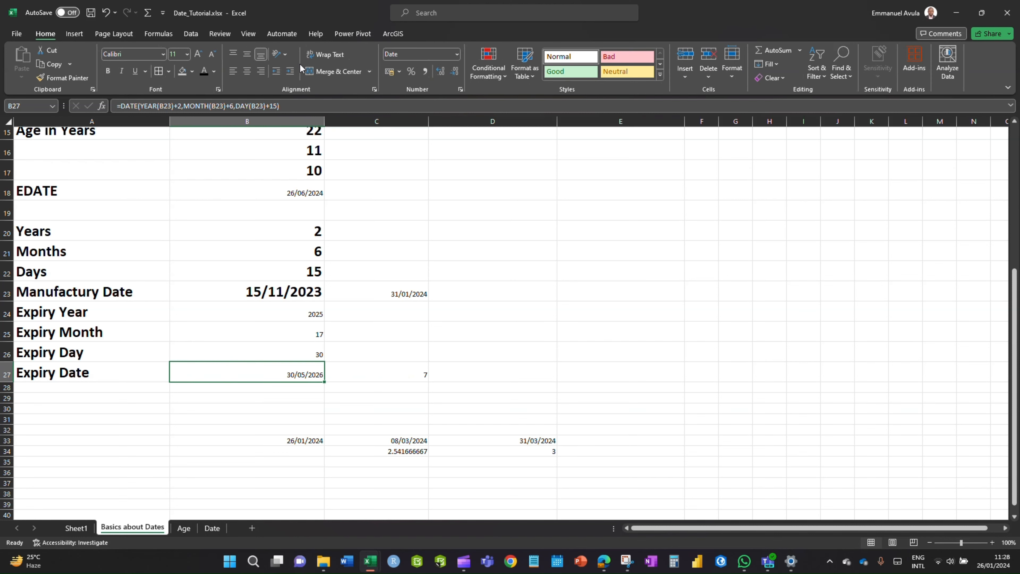
click(457, 54)
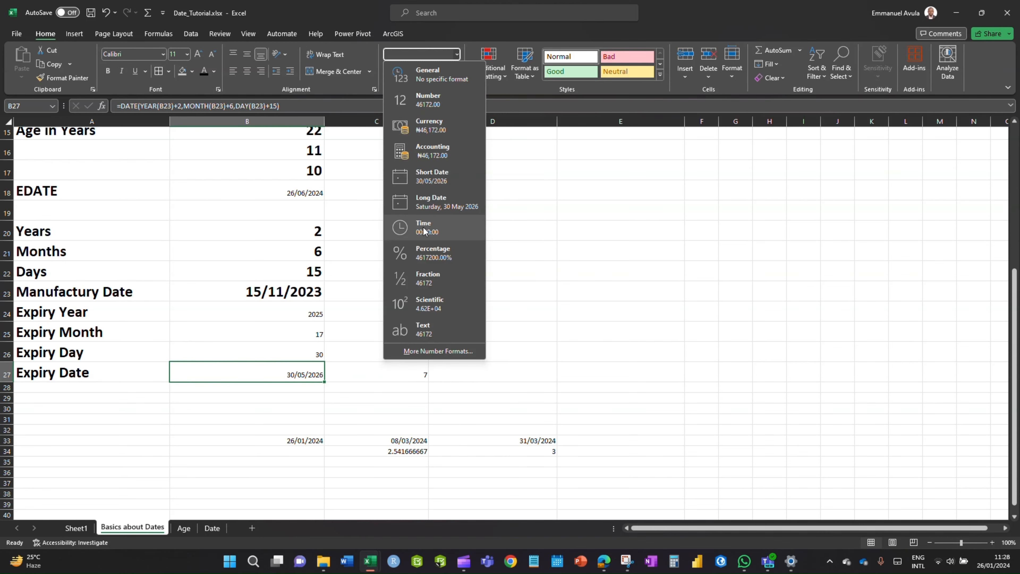
click(447, 202)
click(402, 372)
Begin entering a formula that starts with =wee in cell D27
click(450, 372)
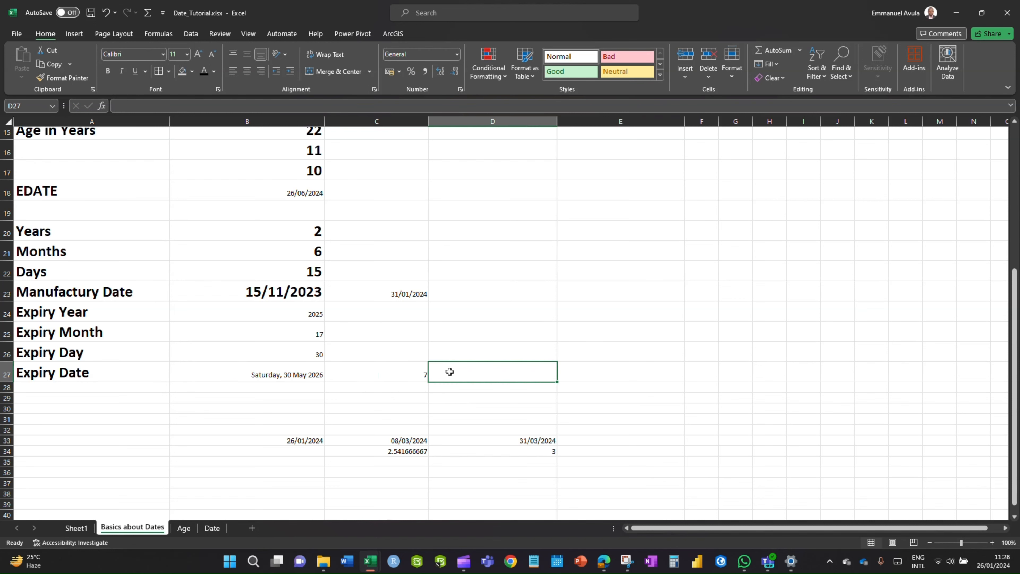
text(=wee)
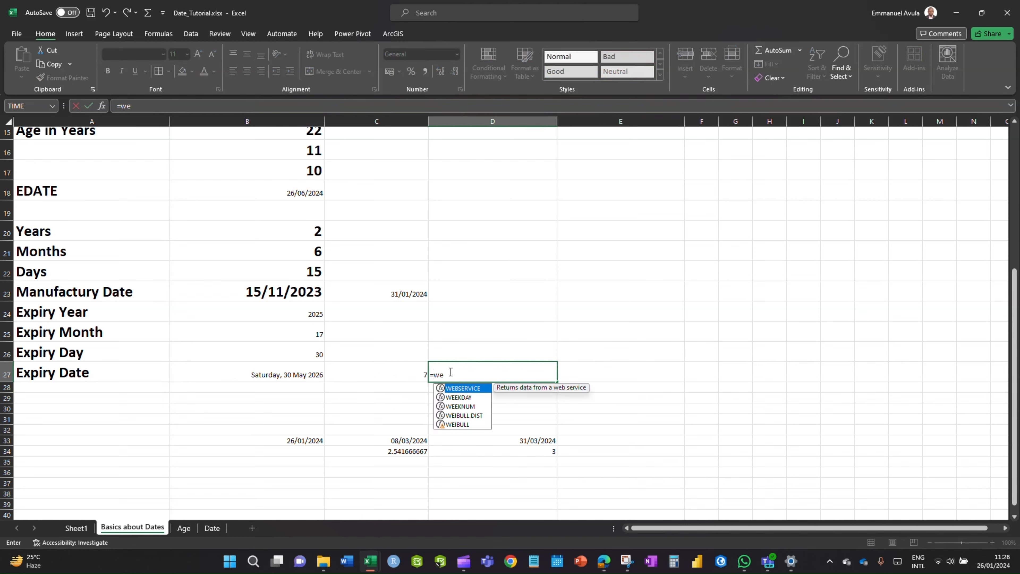